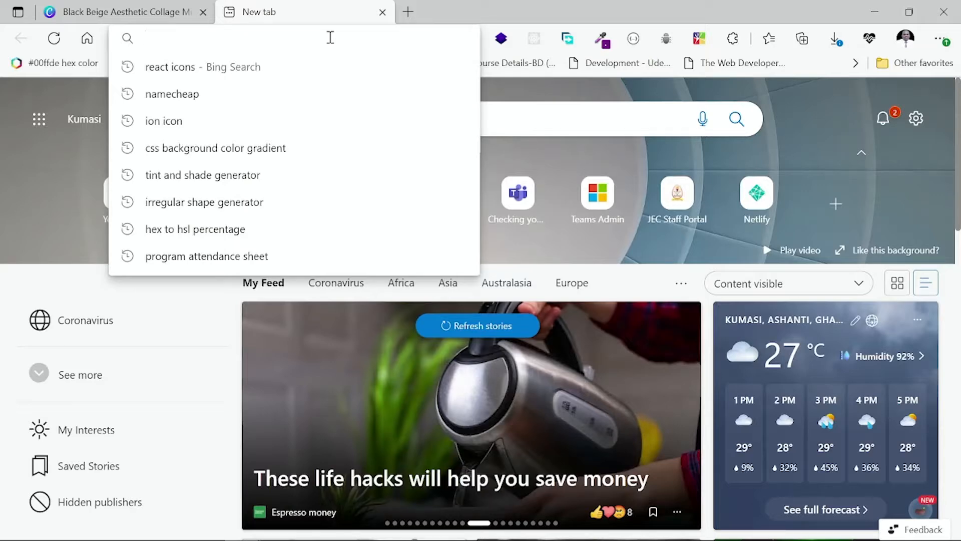
Step: Open canva.com and dismiss the privacy policy update notice
text(canva.com)
key(Return)
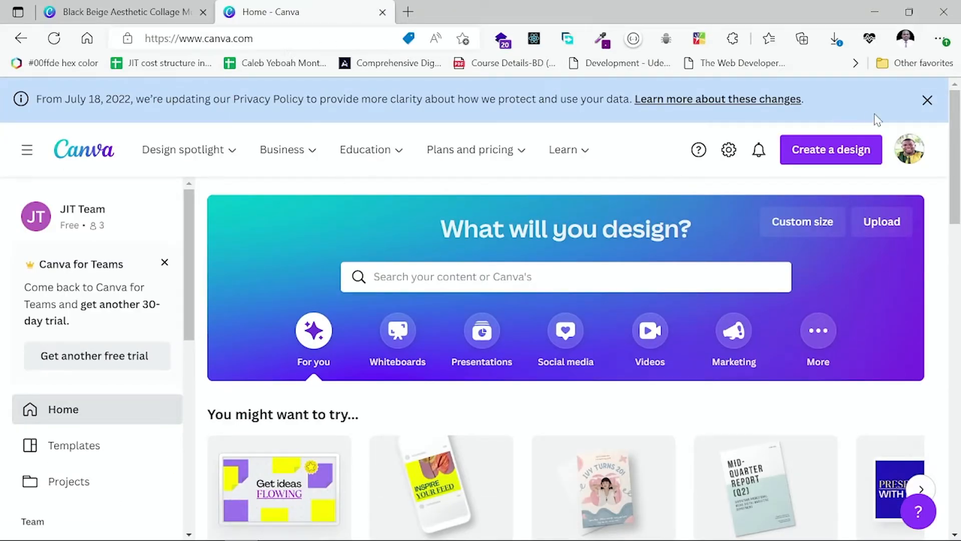
click(927, 101)
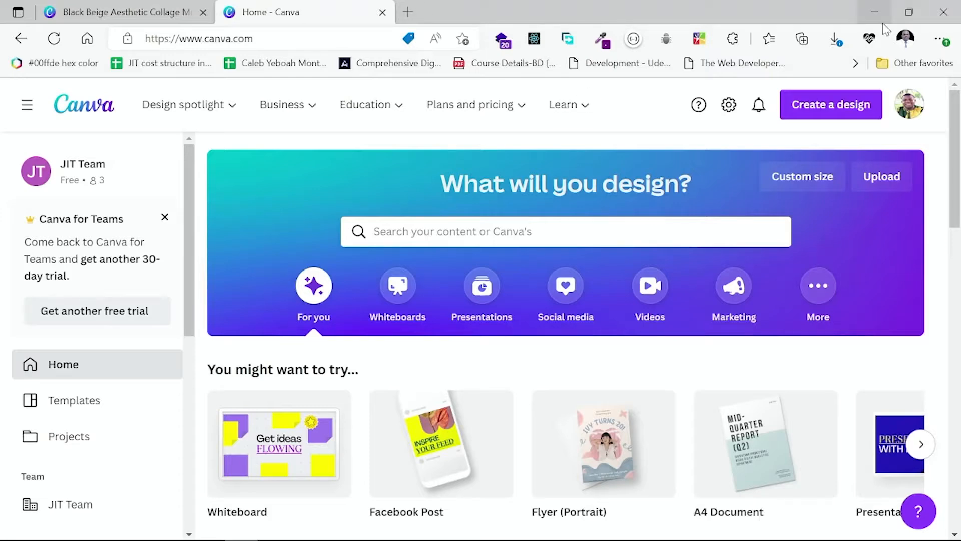
Step: Open Canva in a new InPrivate window, view its sign-up options, and close that window
click(940, 38)
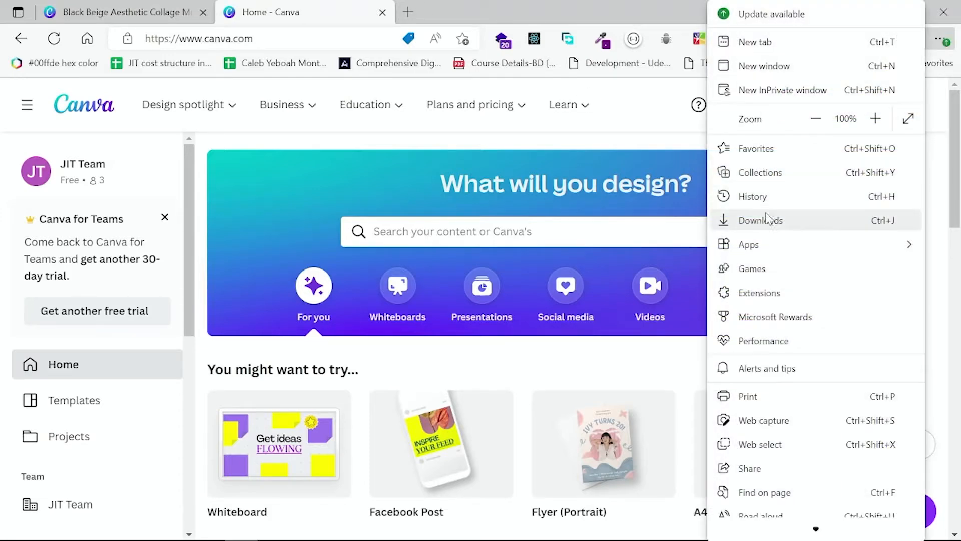
click(753, 90)
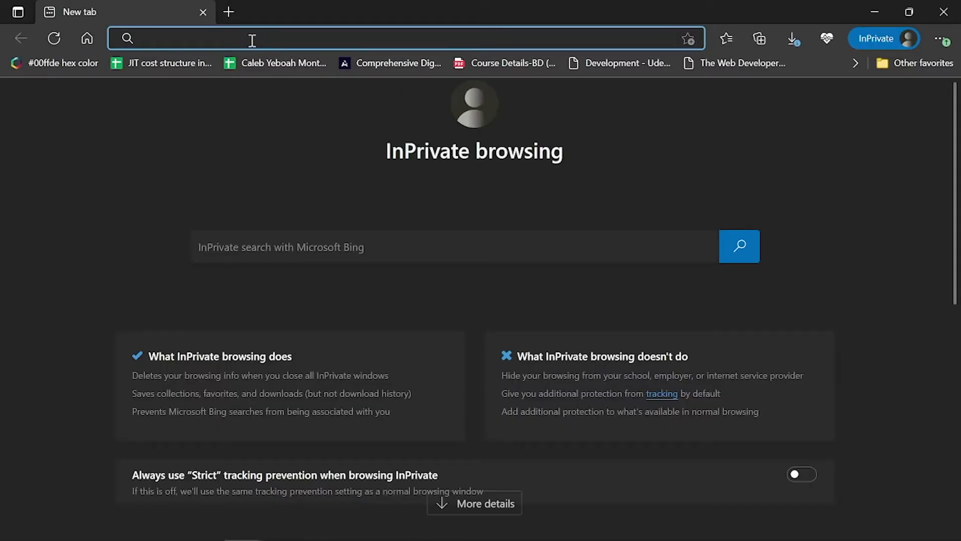
text(can)
key(Return)
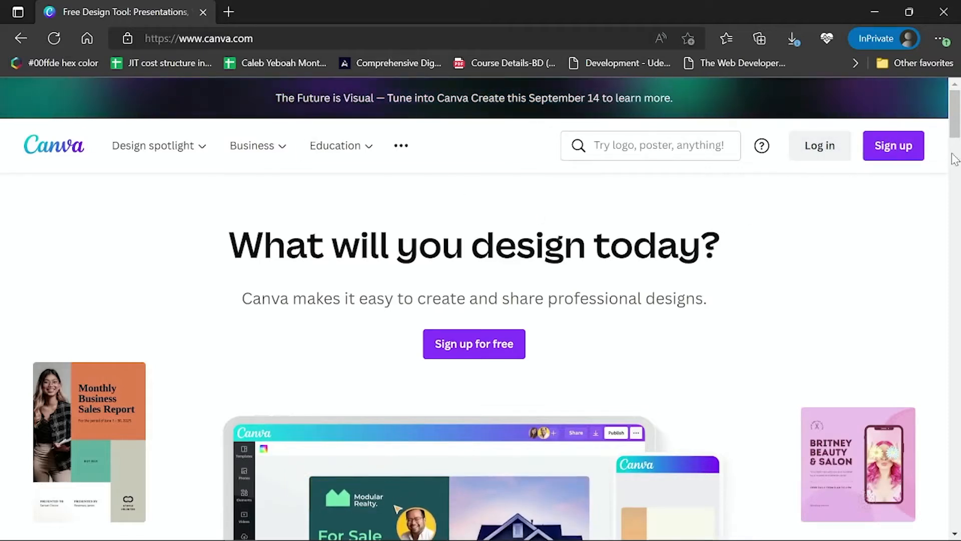
click(889, 145)
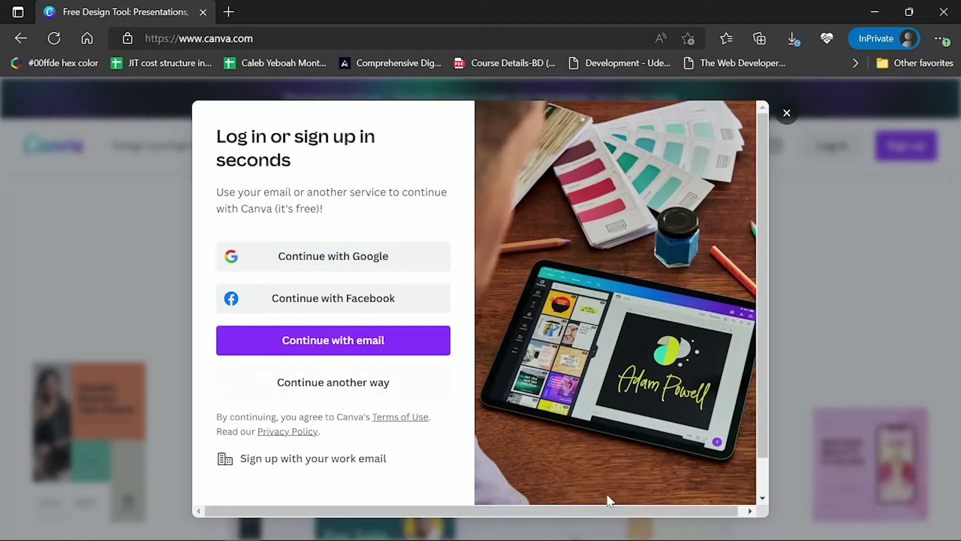
click(944, 12)
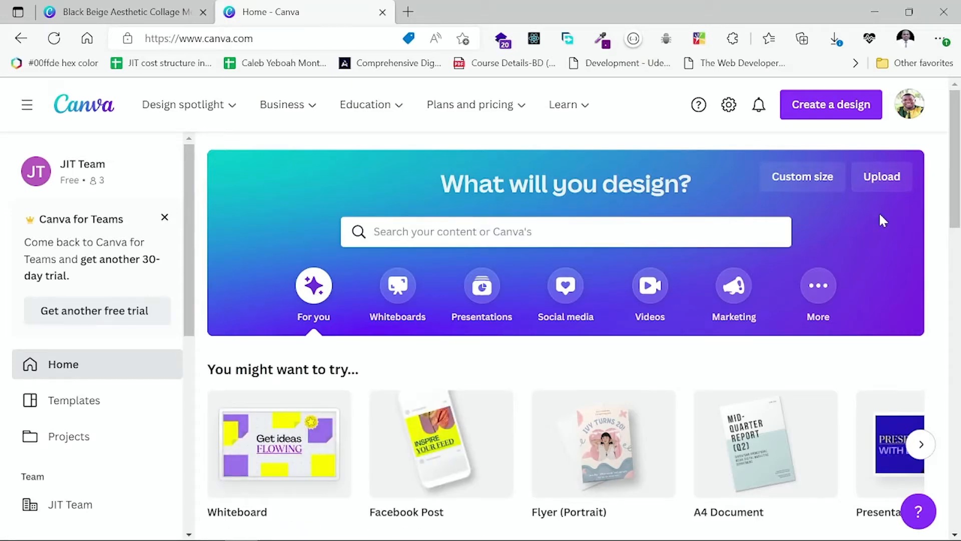
Step: Look over the home page's search suggestions and the full list of navigation entries
click(556, 234)
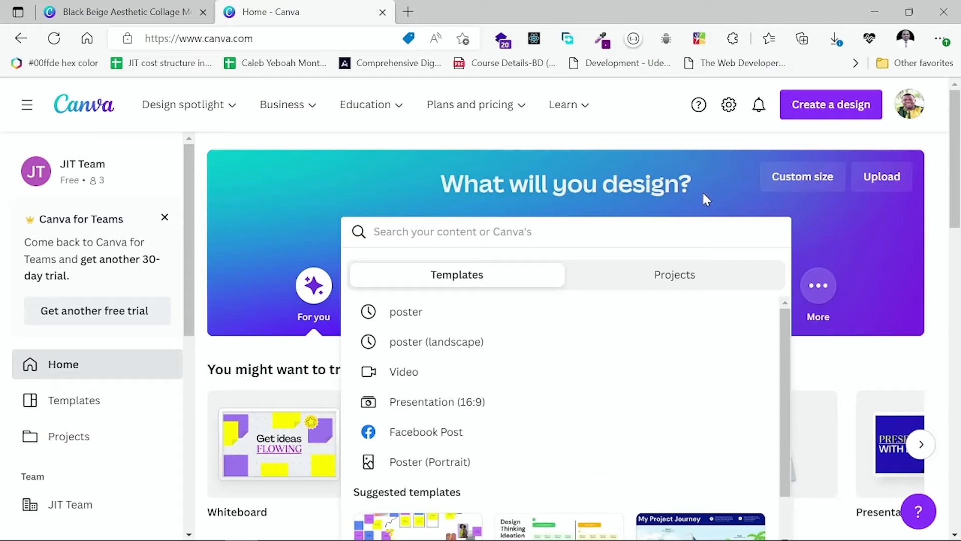
click(703, 195)
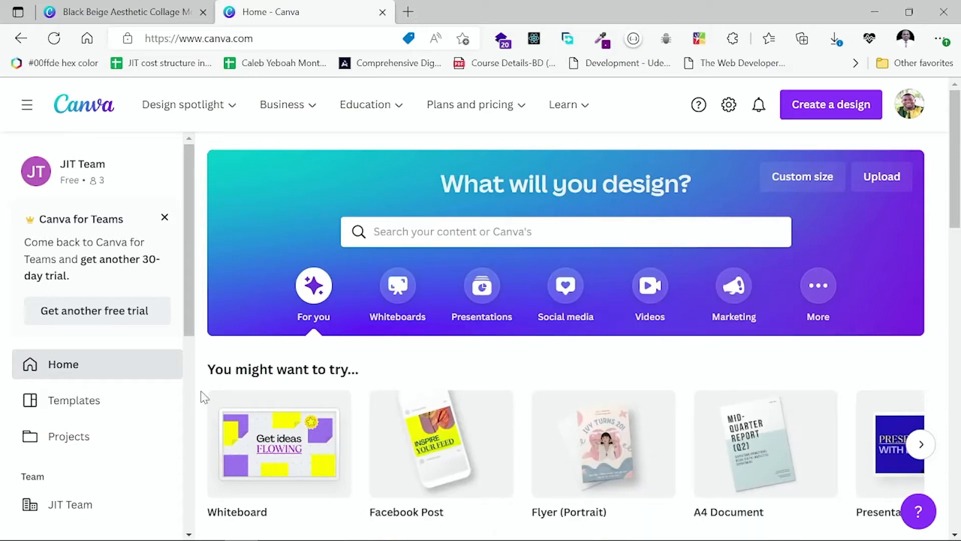
scroll(111, 268, down, 2)
scroll(111, 271, down, 5)
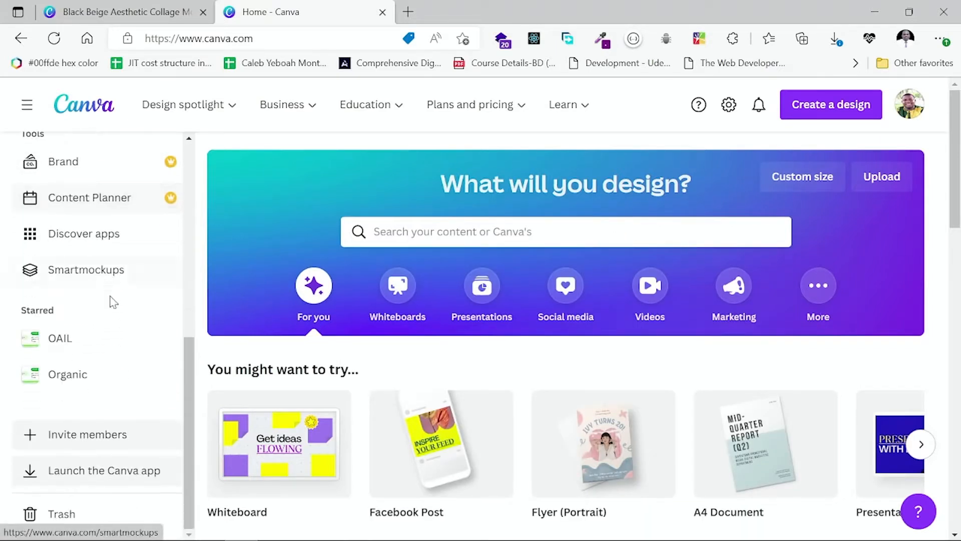
scroll(135, 425, up, 4)
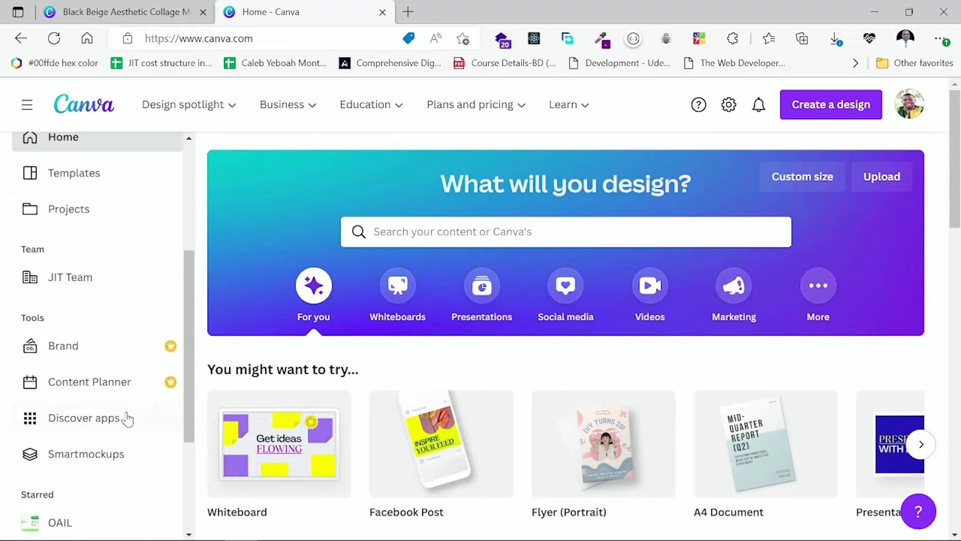
scroll(128, 420, up, 5)
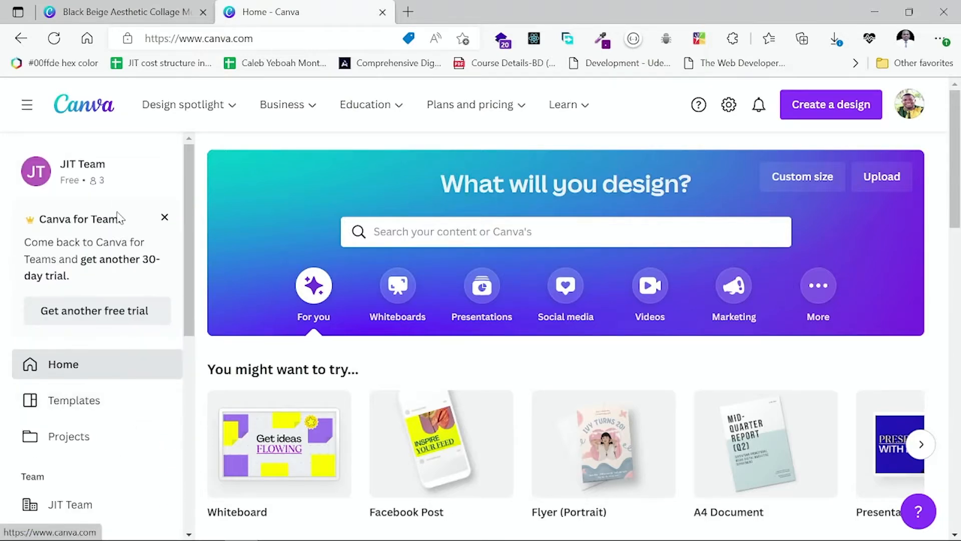
Step: Open the template library and browse the Presentation templates in the Business category
scroll(123, 203, down, 2)
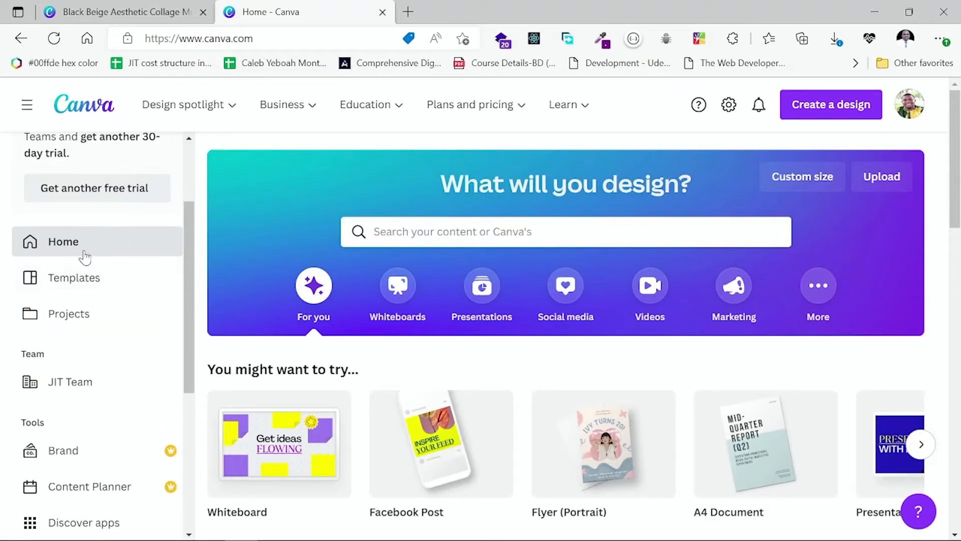
click(79, 285)
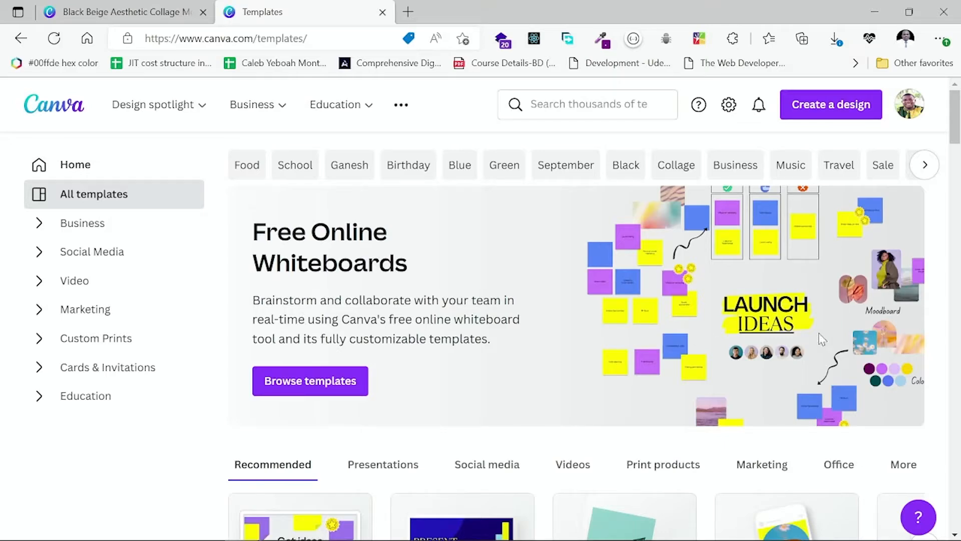
scroll(760, 335, down, 3)
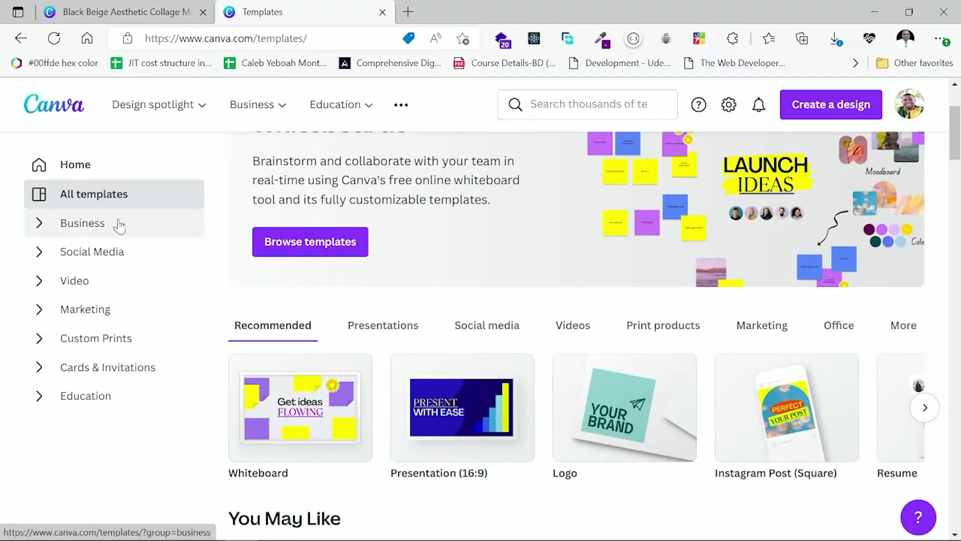
click(91, 226)
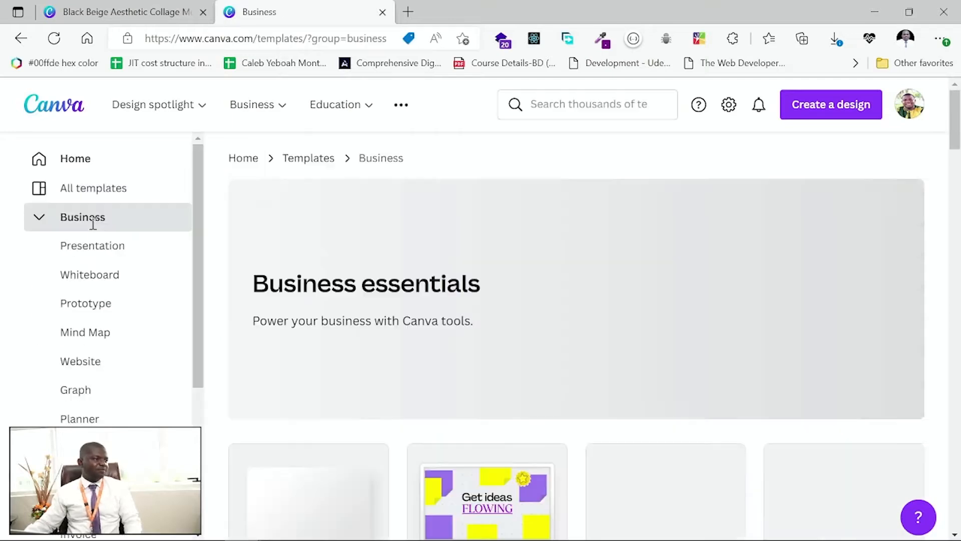
click(97, 254)
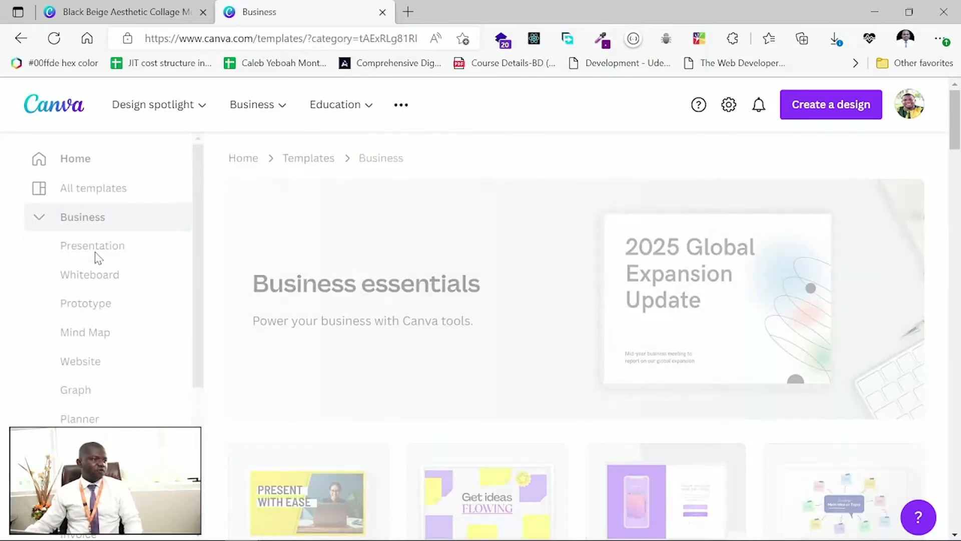
scroll(526, 320, down, 4)
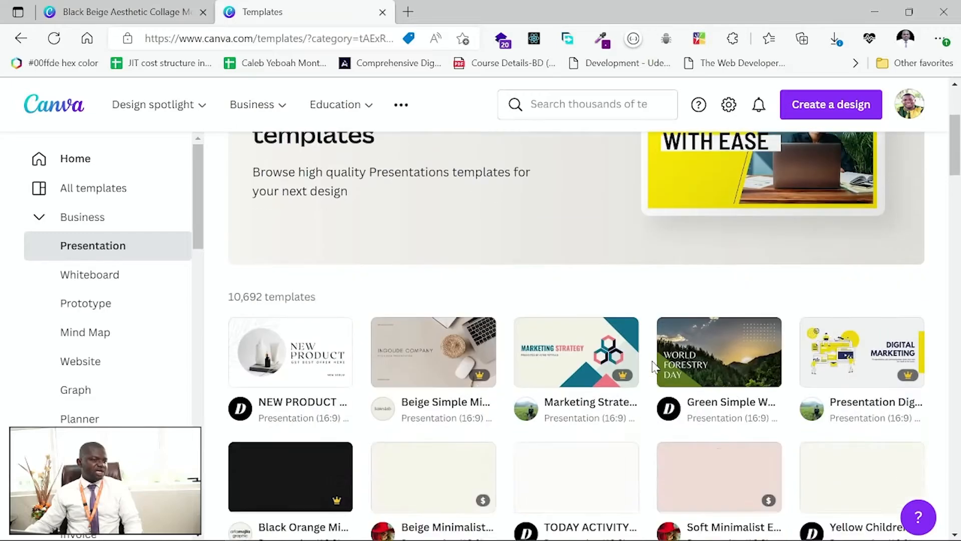
scroll(641, 385, down, 1)
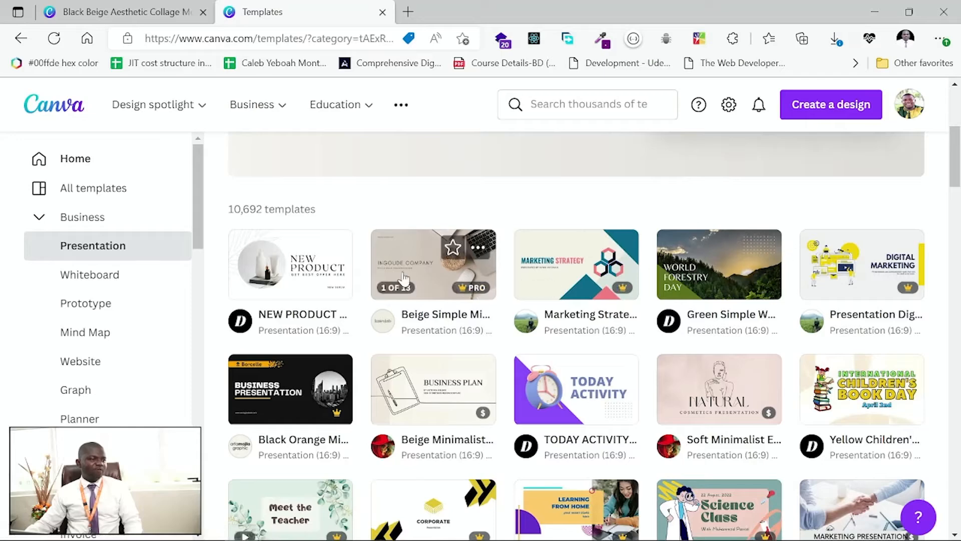
Step: Preview the NEW PRODUCT SKINCARE POST template and open it in the editor for customising
click(279, 282)
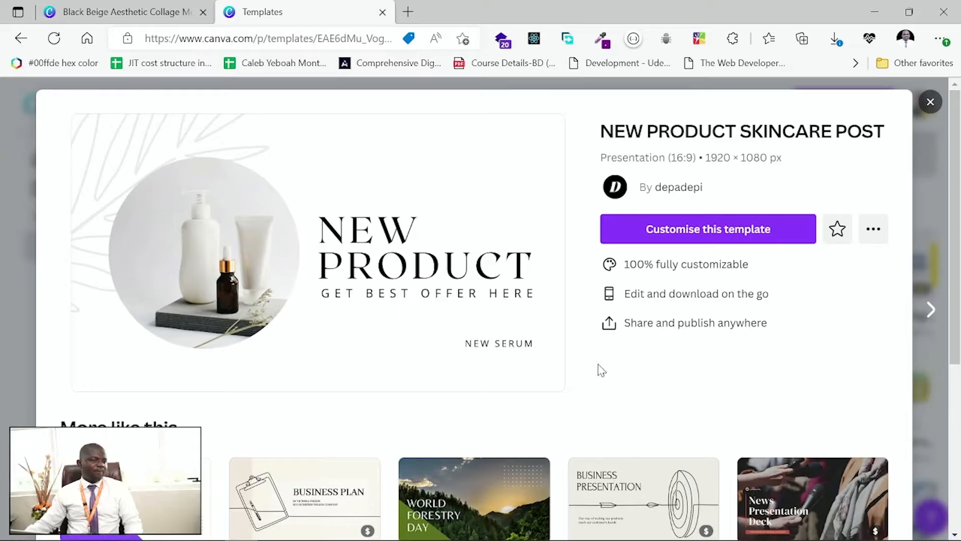
scroll(645, 356, down, 4)
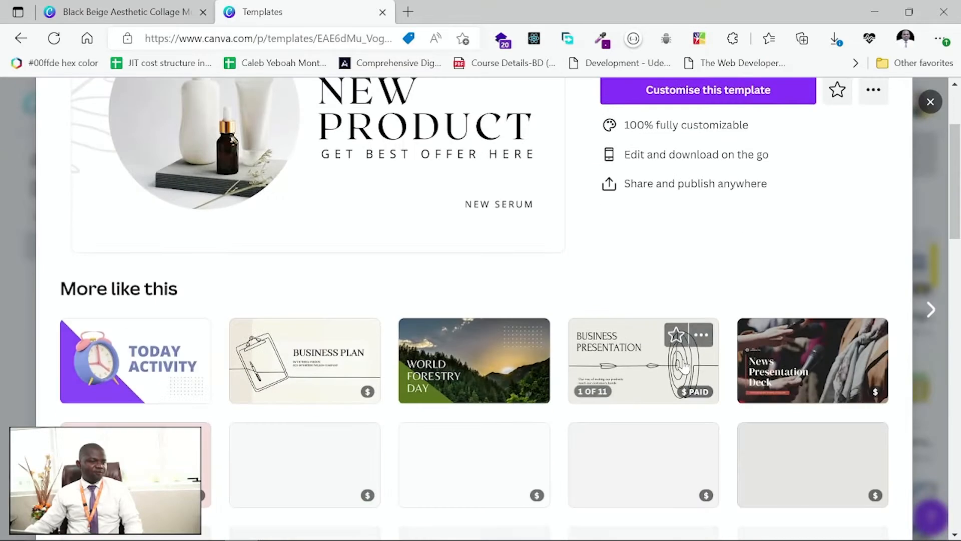
scroll(711, 391, up, 4)
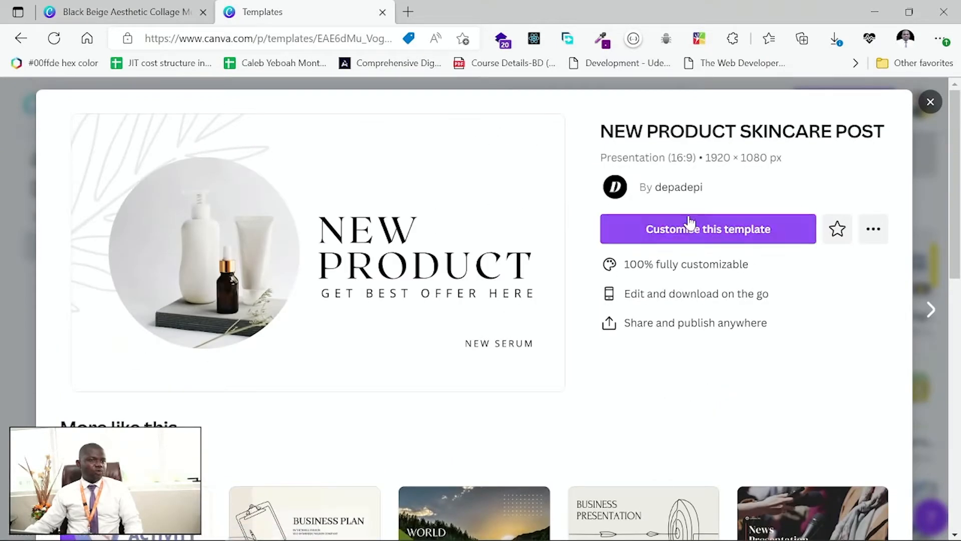
click(731, 231)
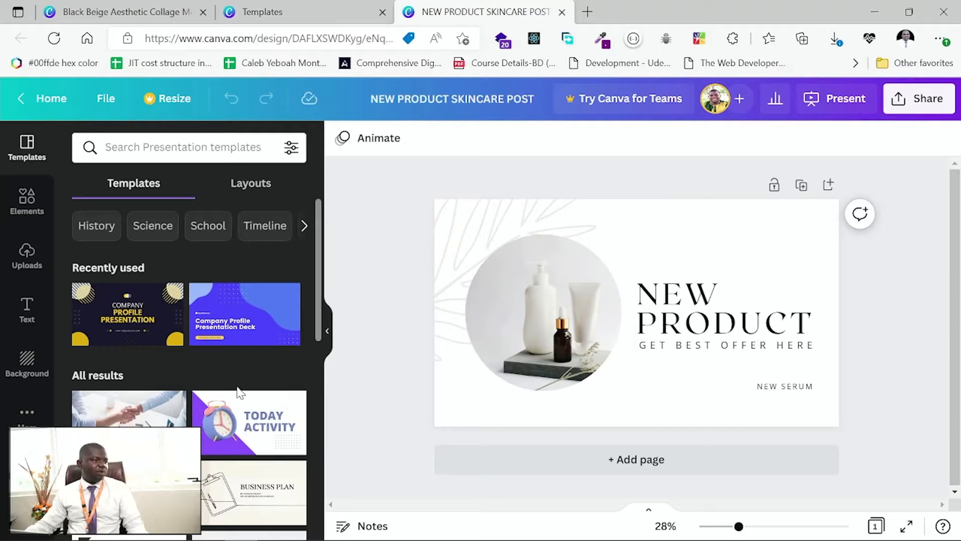
Step: Look through the editor's presentation templates, then close the skincare design and its template preview
scroll(238, 400, down, 5)
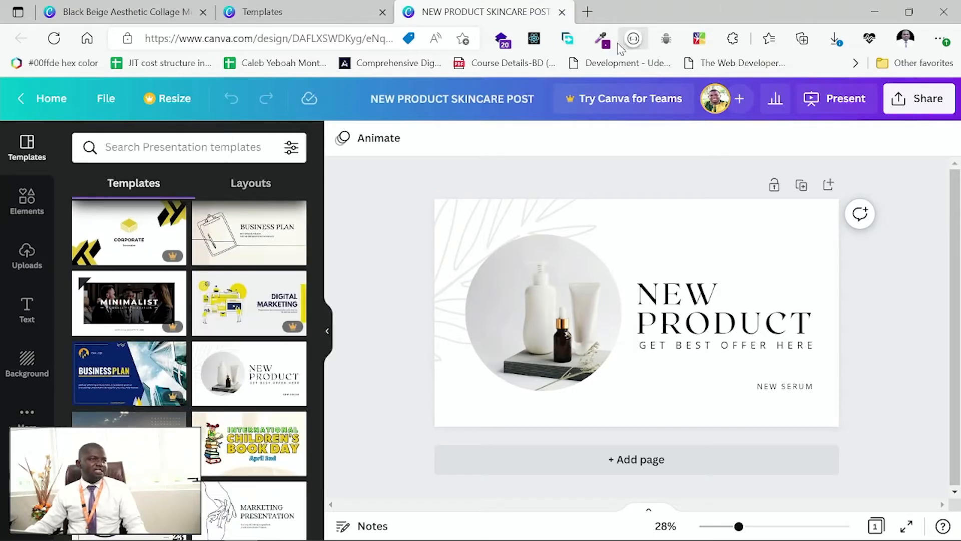
click(562, 12)
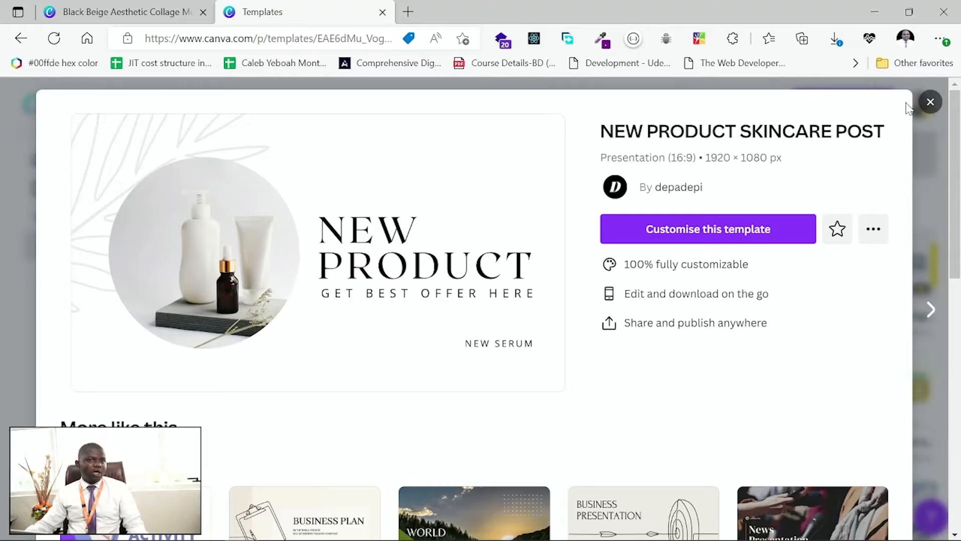
click(930, 101)
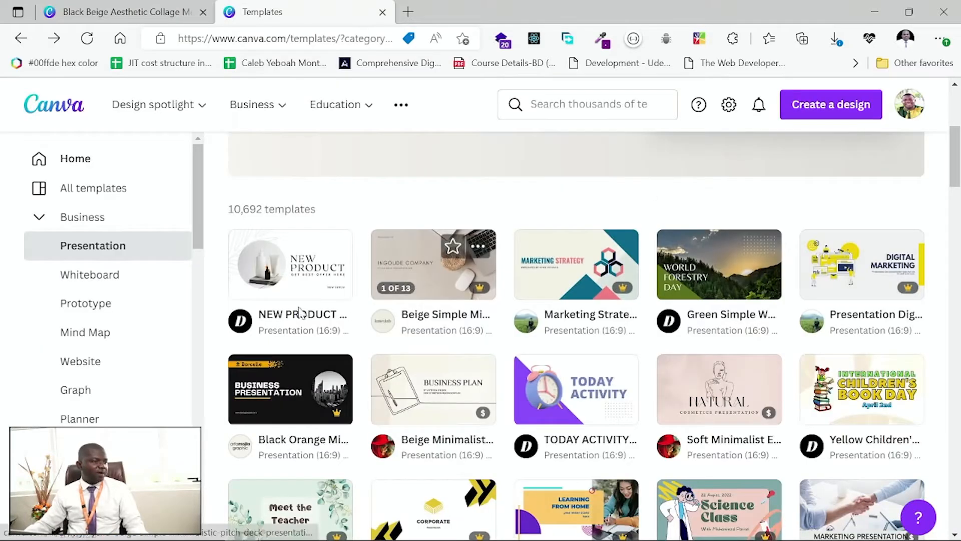
Step: Go back to the Business template category, collapse its list, and return to the Canva home page
click(84, 220)
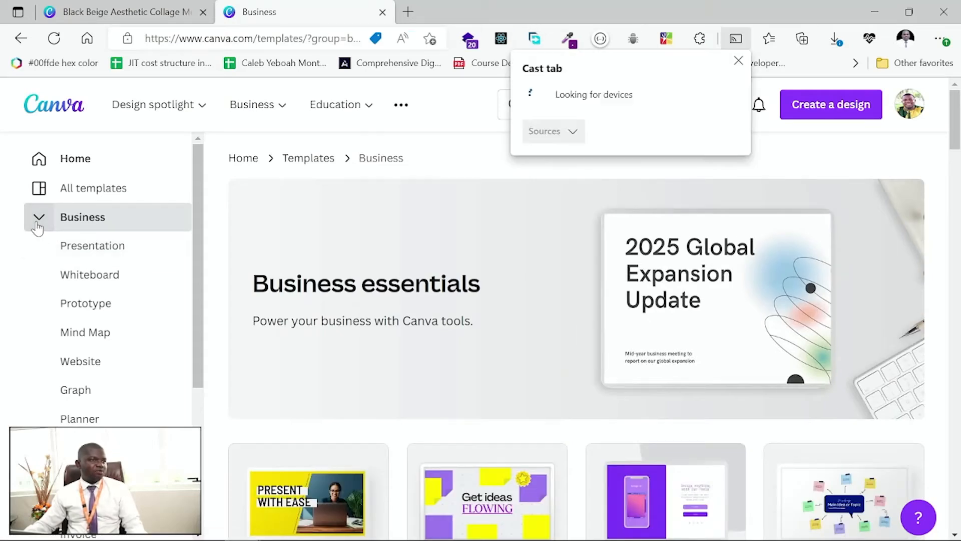
click(37, 225)
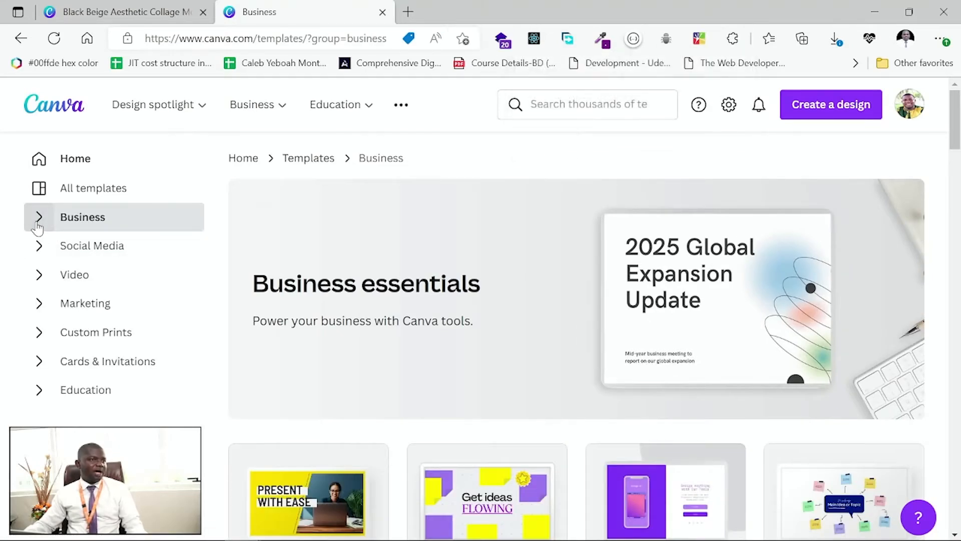
click(58, 165)
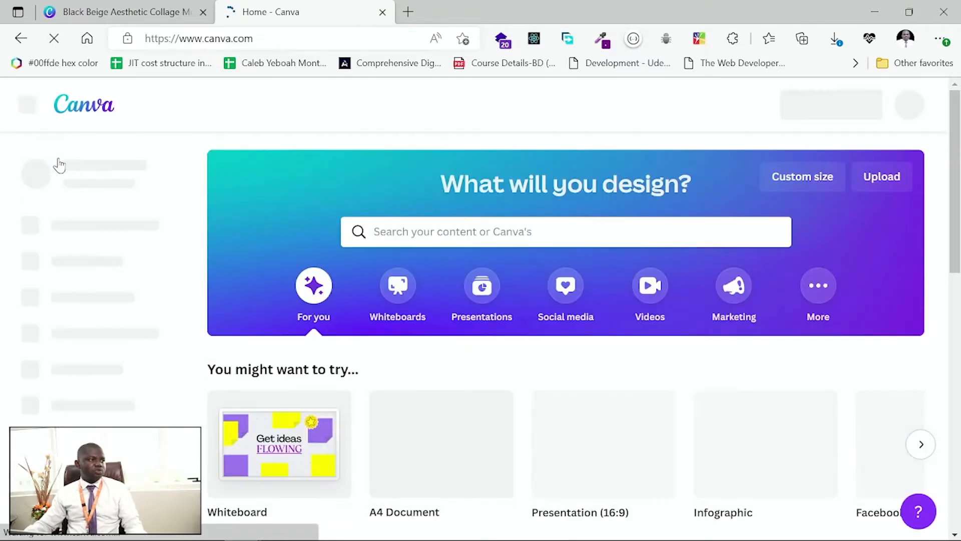
Step: Open Projects, dismiss the filter tip, and look through the recent designs
scroll(103, 286, down, 3)
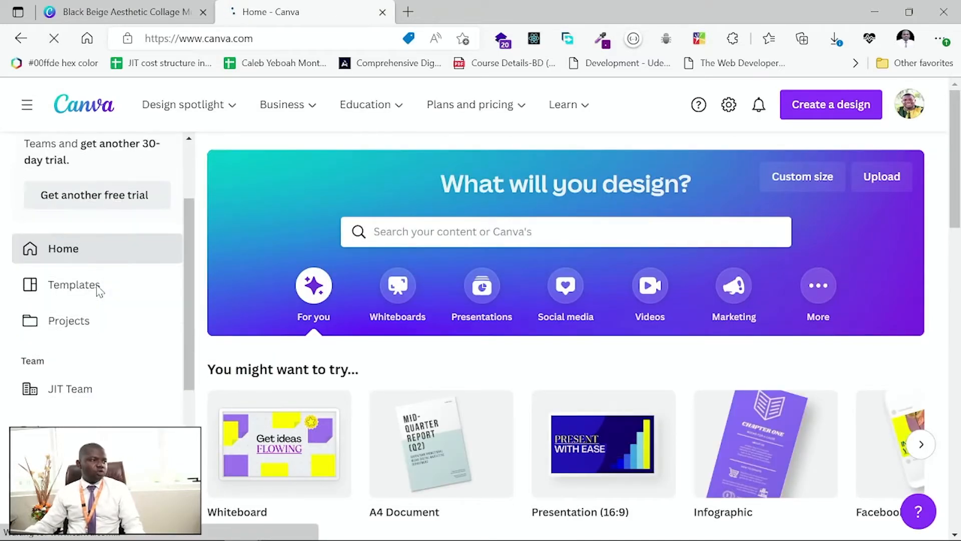
click(75, 314)
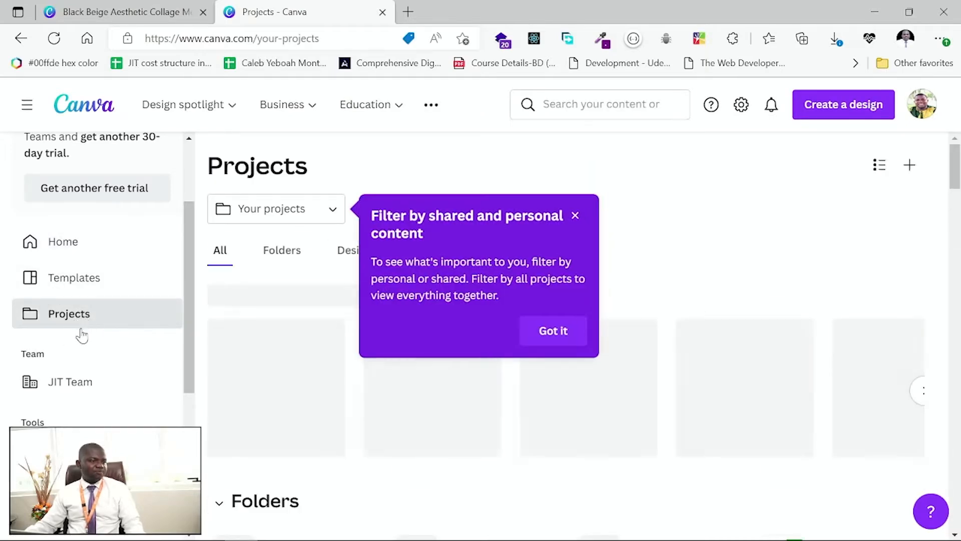
click(575, 216)
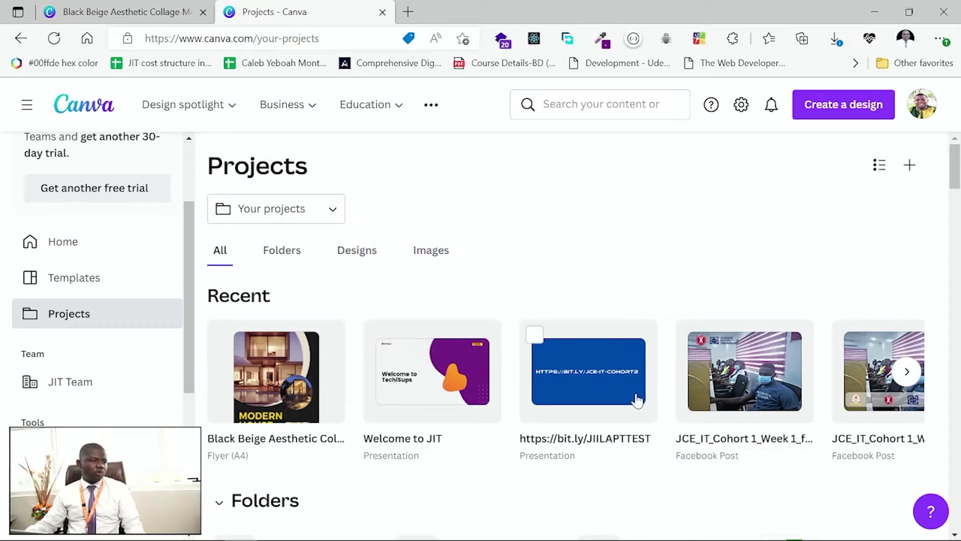
click(907, 373)
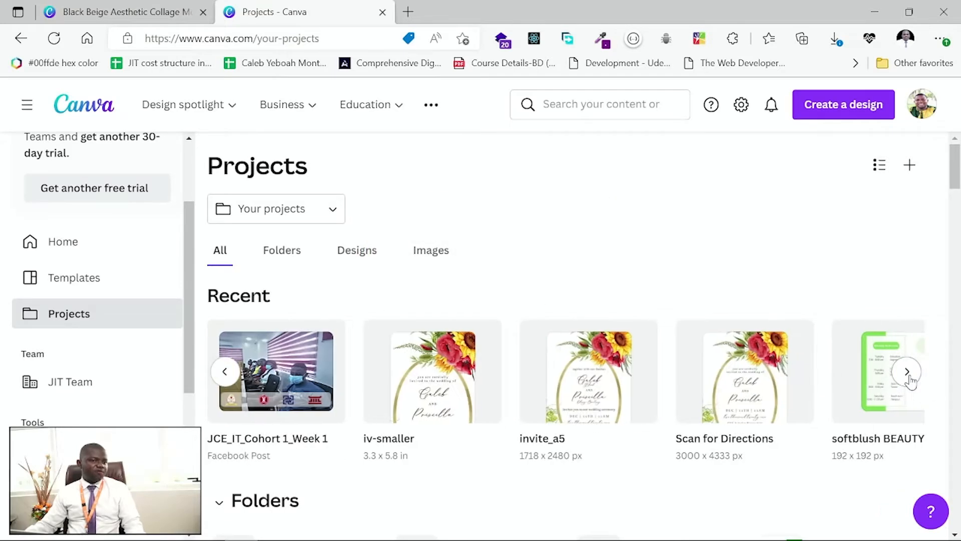
click(907, 376)
click(907, 373)
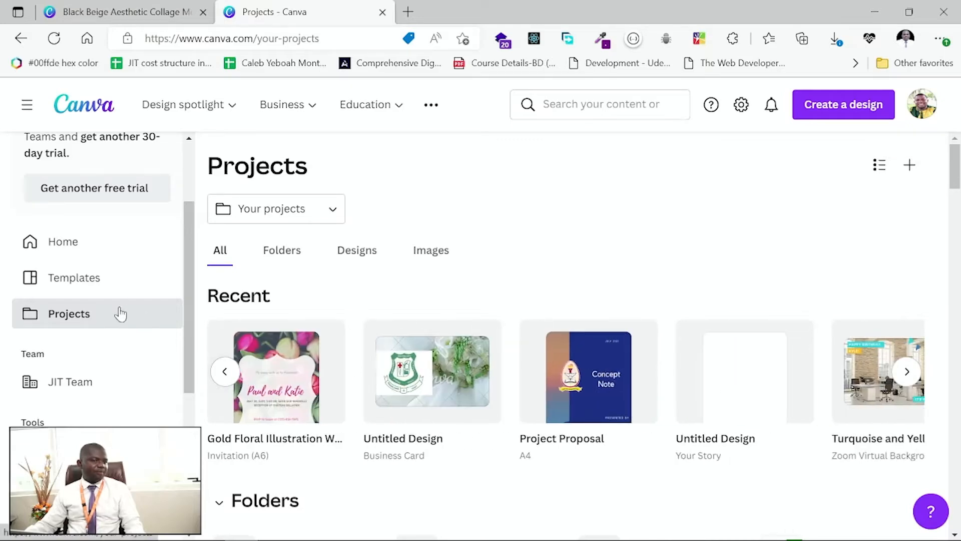
Step: Open the JIT Team page and look through its team designs and section headings
click(75, 386)
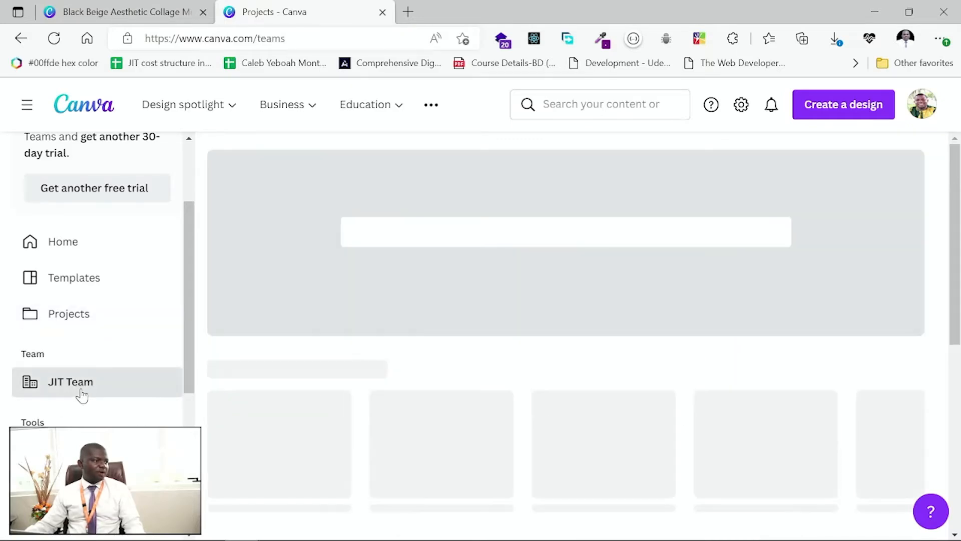
scroll(560, 420, down, 5)
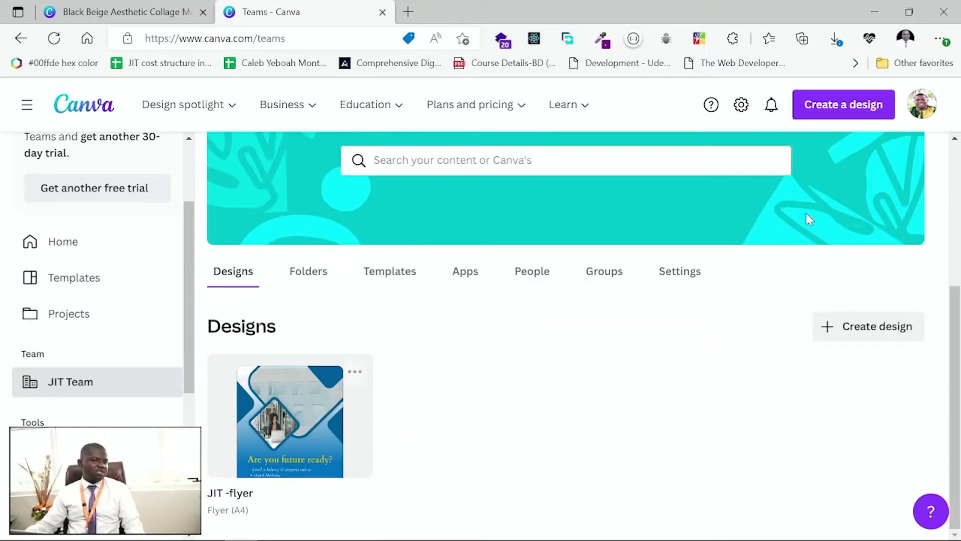
scroll(725, 365, up, 4)
scroll(724, 350, down, 2)
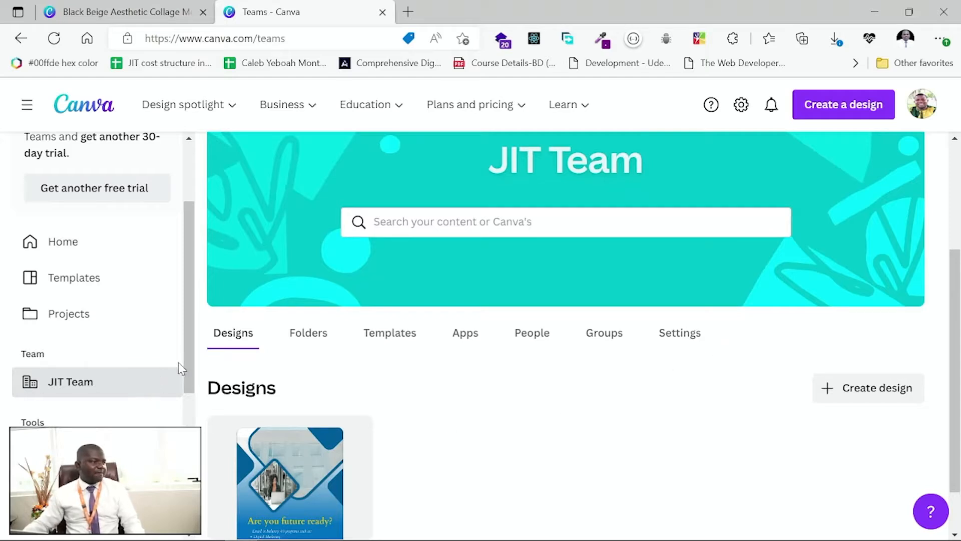
Step: Look through the sidebar's tools, such as Brand, Content Planner and Smartmockups, and return to the home page
scroll(186, 381, down, 3)
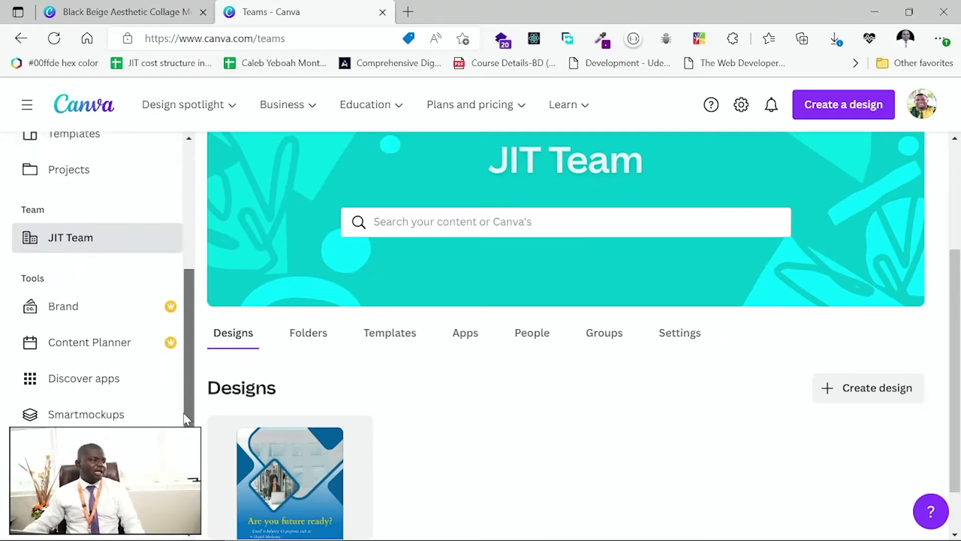
scroll(186, 401, up, 4)
scroll(189, 382, down, 1)
scroll(175, 365, up, 1)
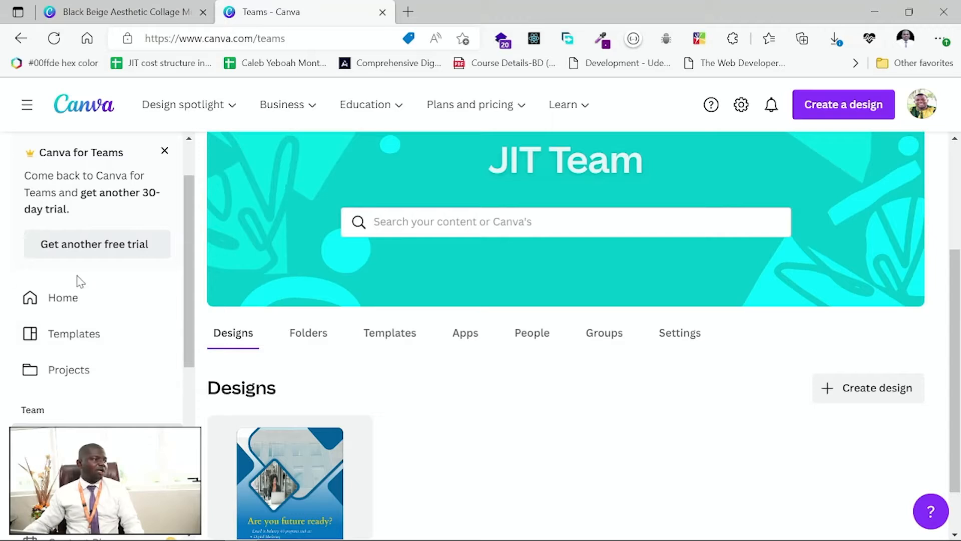
click(75, 303)
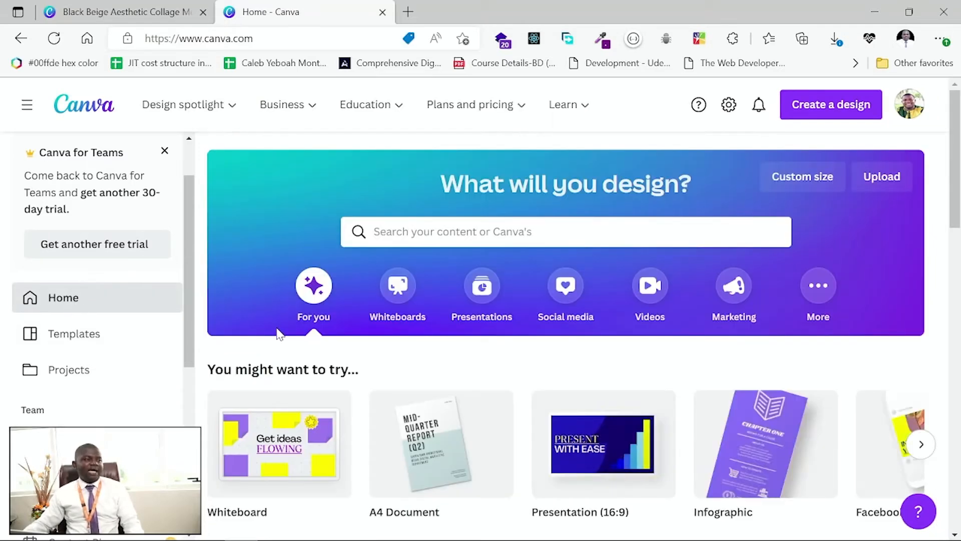
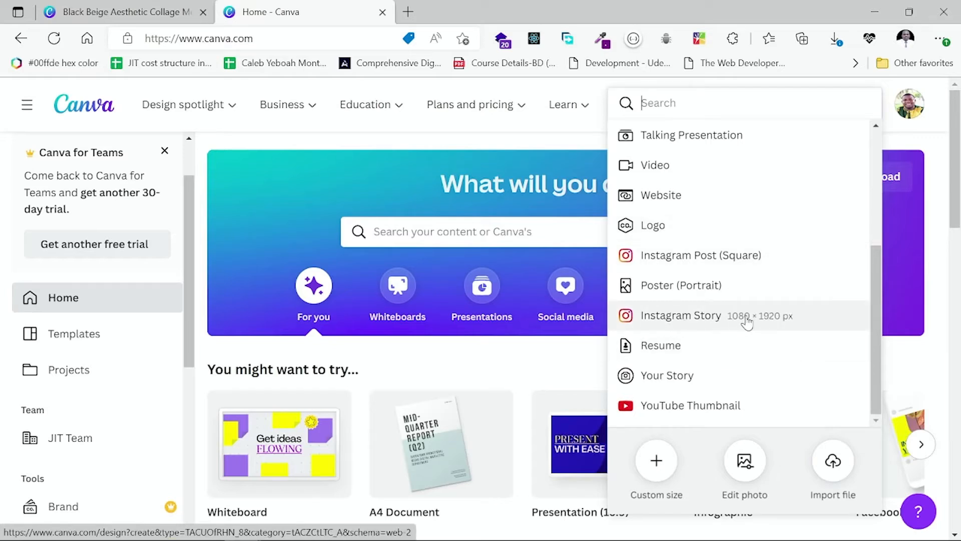
Step: Examine the suggested design types and their sizes for creating a new design, from Whiteboard to YouTube Thumbnail
scroll(747, 320, up, 5)
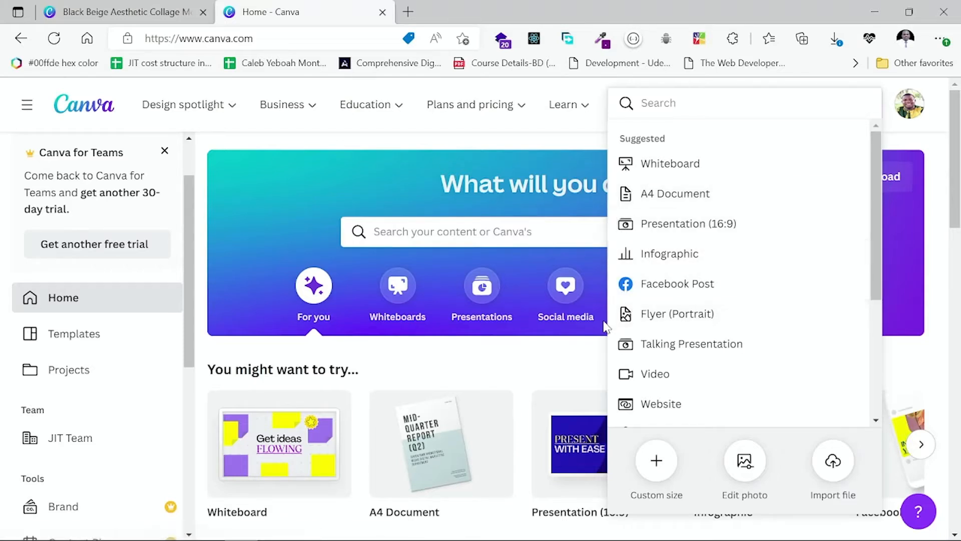
right_click(754, 345)
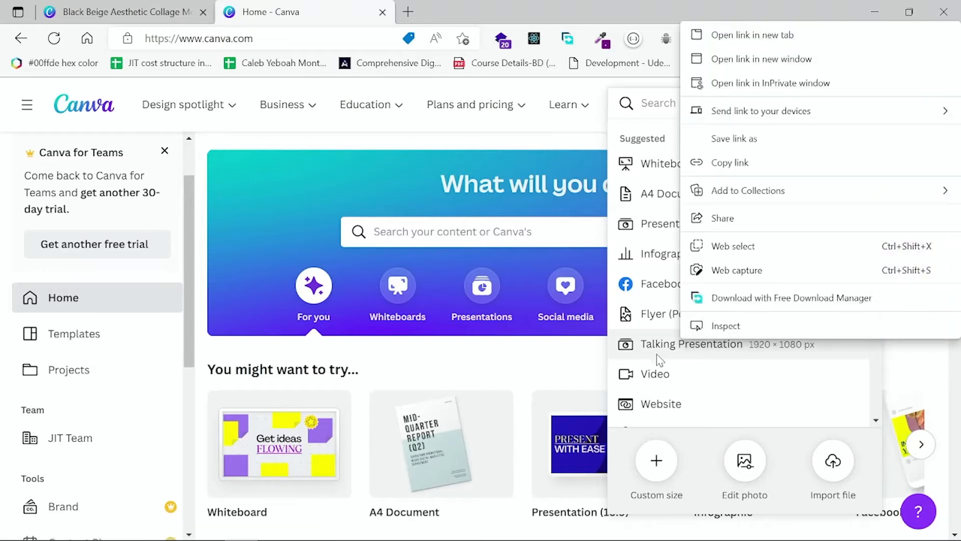
click(632, 7)
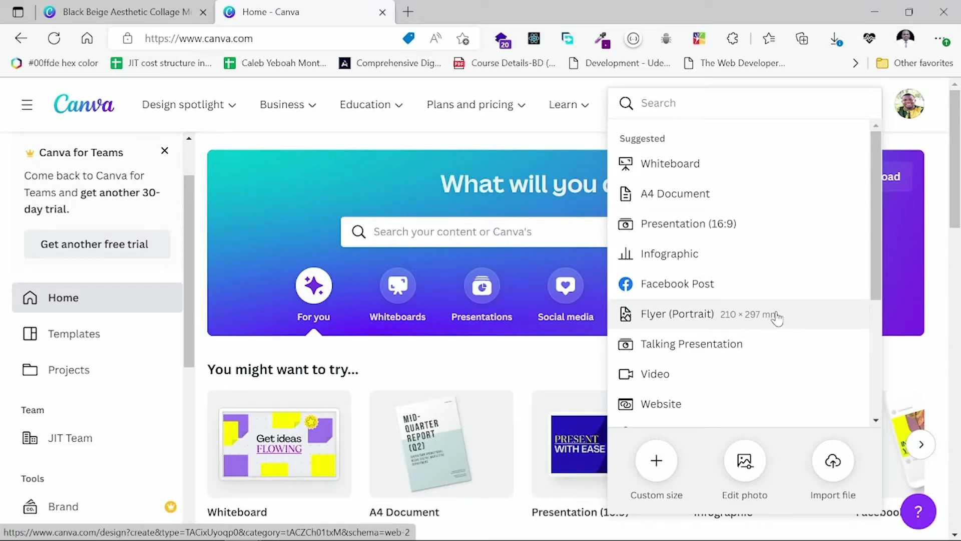
scroll(781, 317, down, 2)
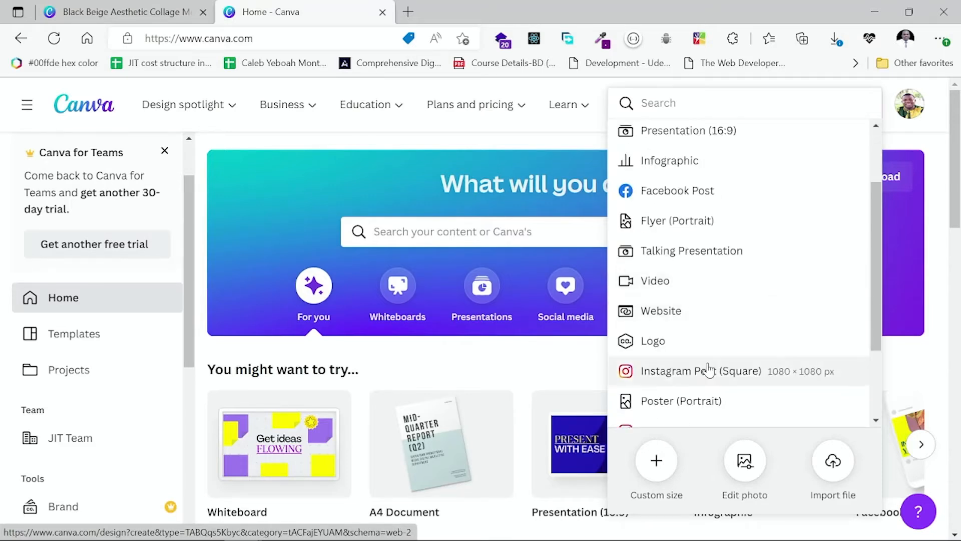
scroll(714, 373, down, 1)
scroll(715, 375, down, 2)
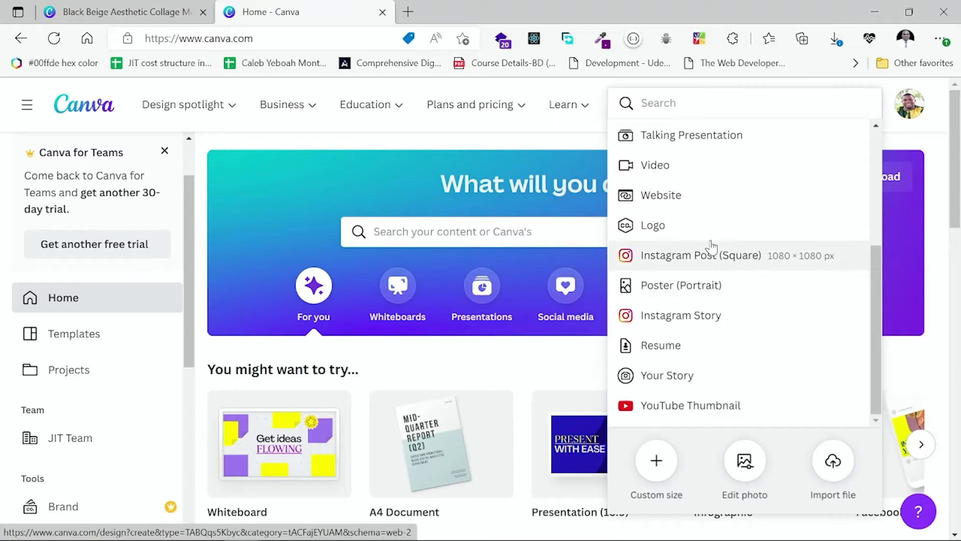
scroll(712, 247, up, 1)
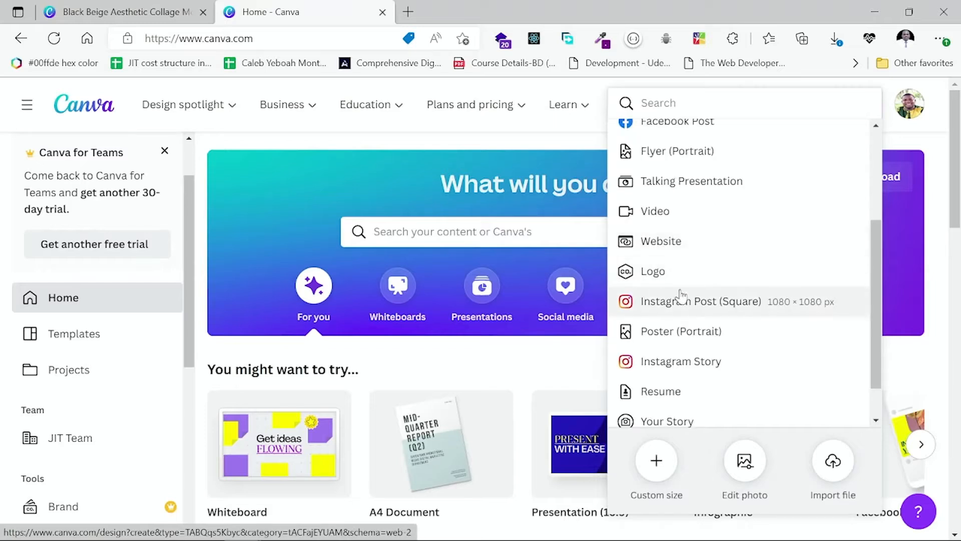
scroll(705, 289, up, 1)
scroll(705, 289, up, 2)
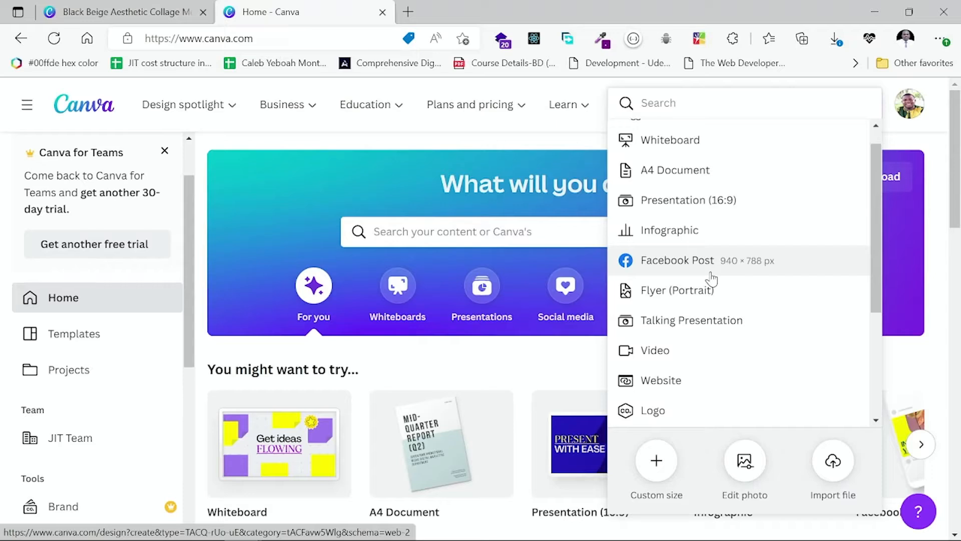
scroll(714, 279, up, 1)
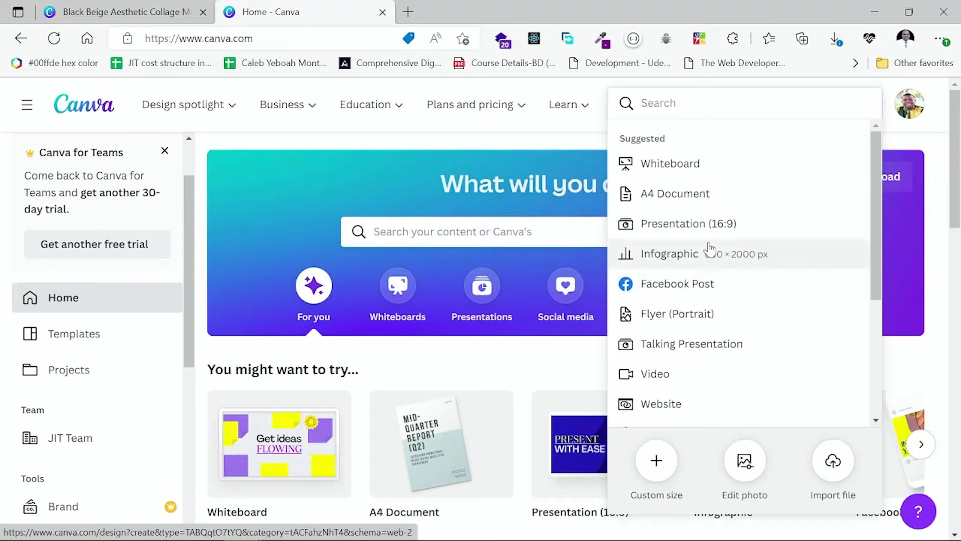
Step: Create a blank Flyer (Portrait) design and enlarge the page view to 76%
click(674, 318)
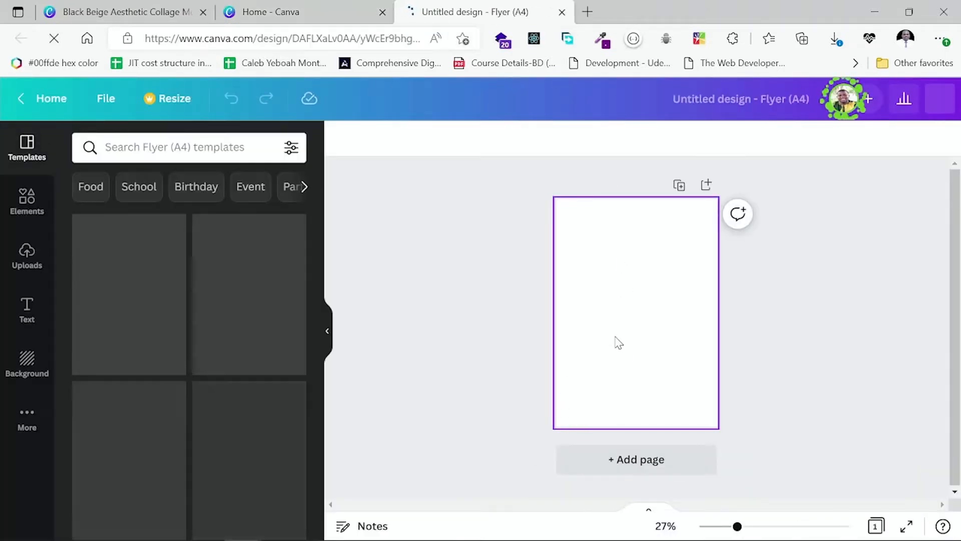
ctrl+scroll(621, 330, up, 8)
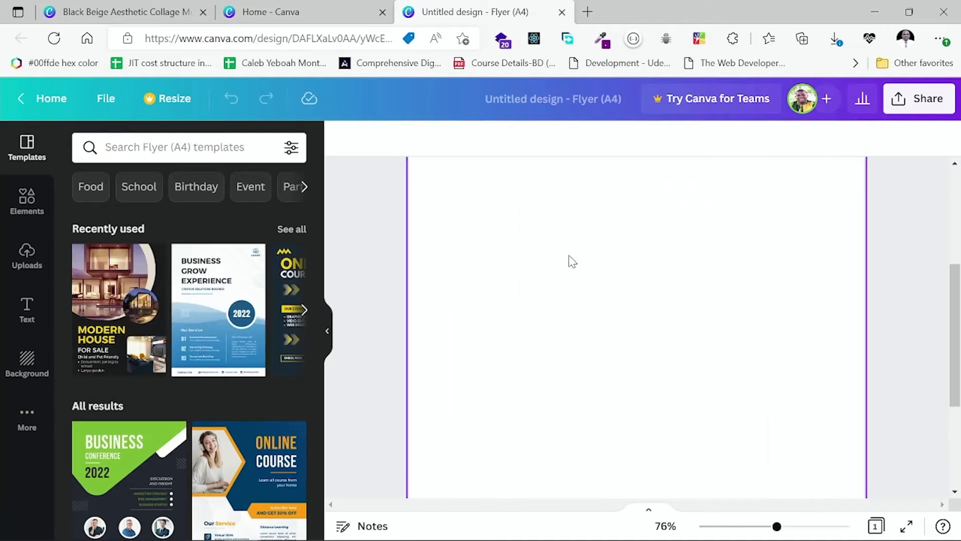
scroll(570, 260, up, 3)
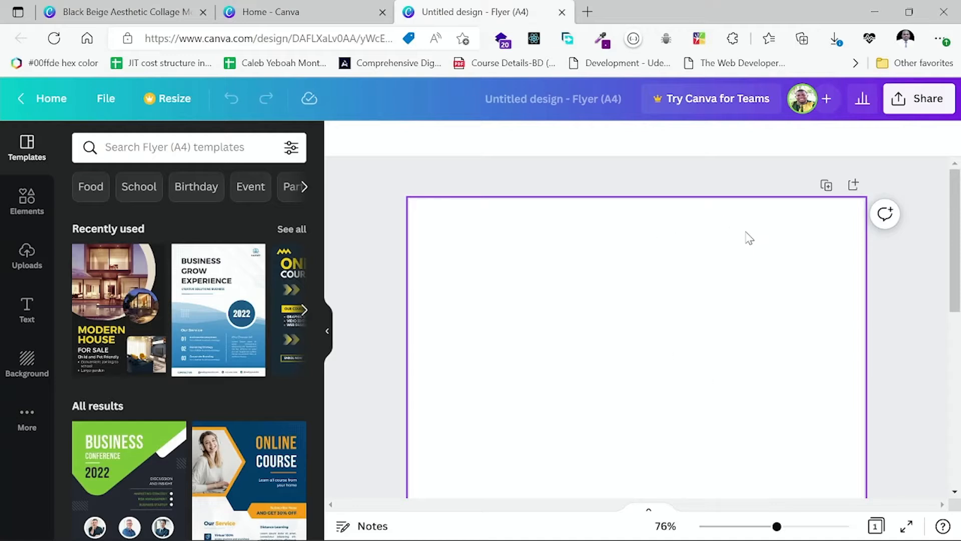
scroll(756, 358, down, 8)
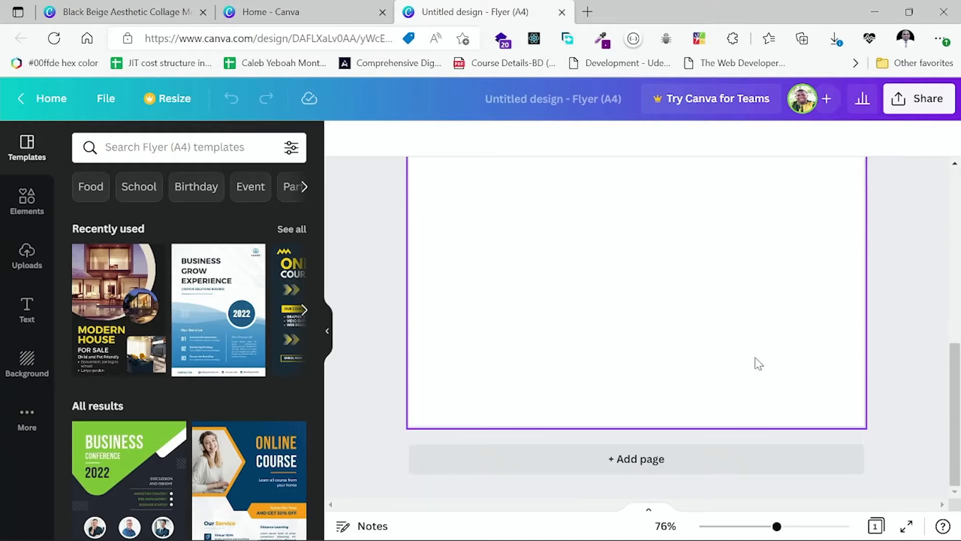
scroll(755, 358, up, 4)
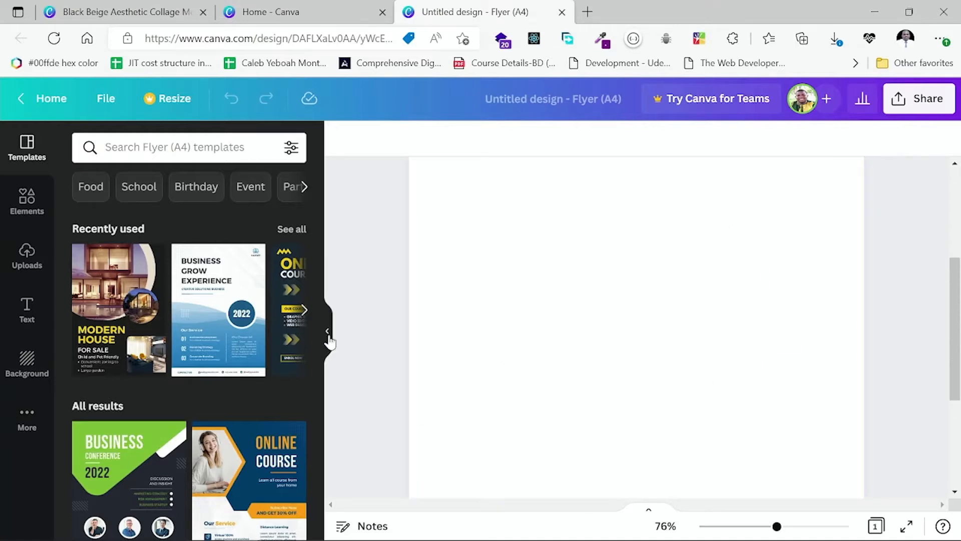
Step: Hide the template library beside the canvas and select the blank flyer page
click(328, 335)
scroll(467, 265, up, 3)
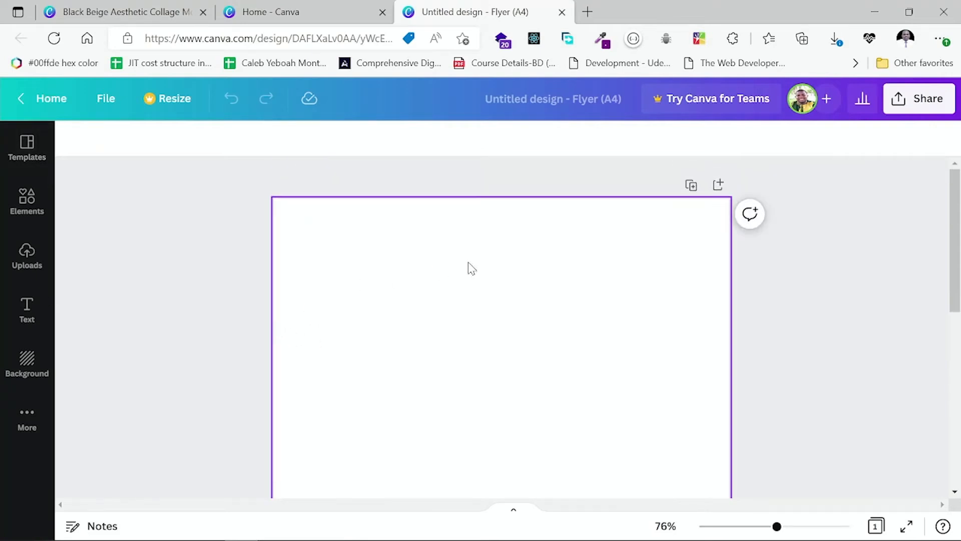
scroll(468, 263, down, 1)
scroll(470, 262, up, 1)
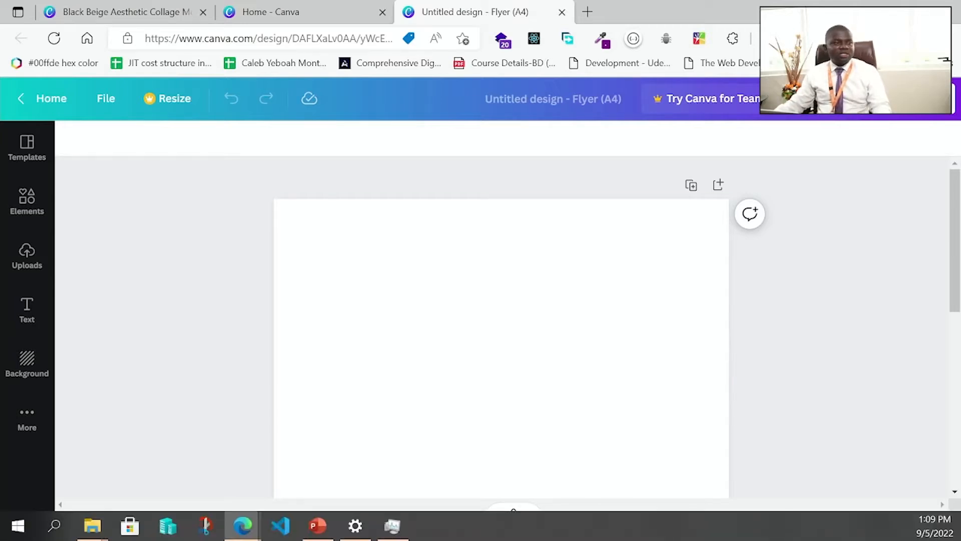
click(507, 317)
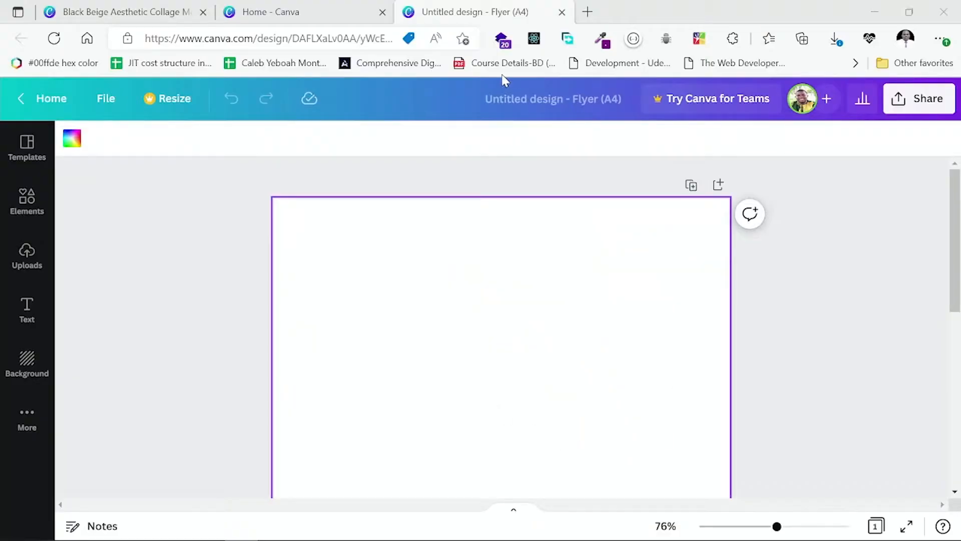
Step: Rename the untitled flyer design as "Real Estate Sales"
click(526, 102)
key(BackSpace)
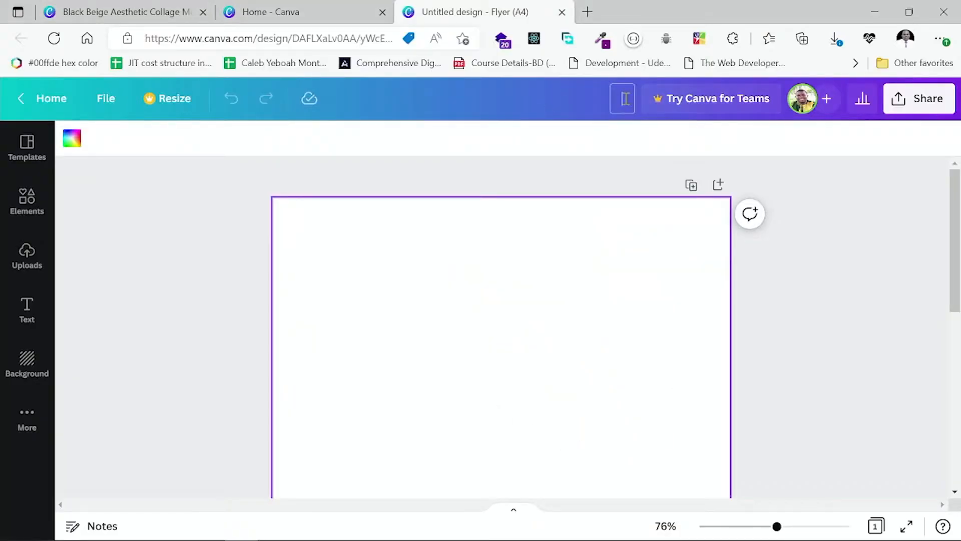
text(Real Estate)
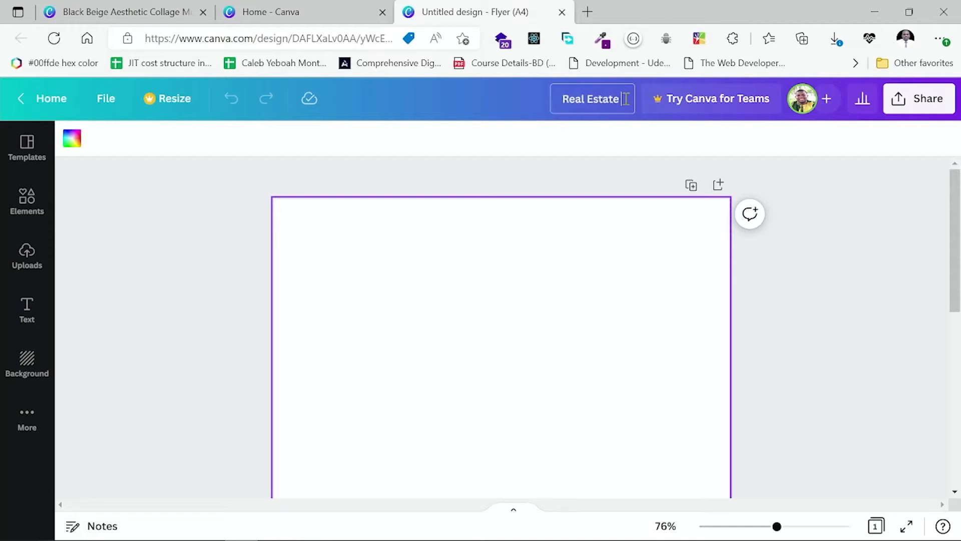
text( Sa)
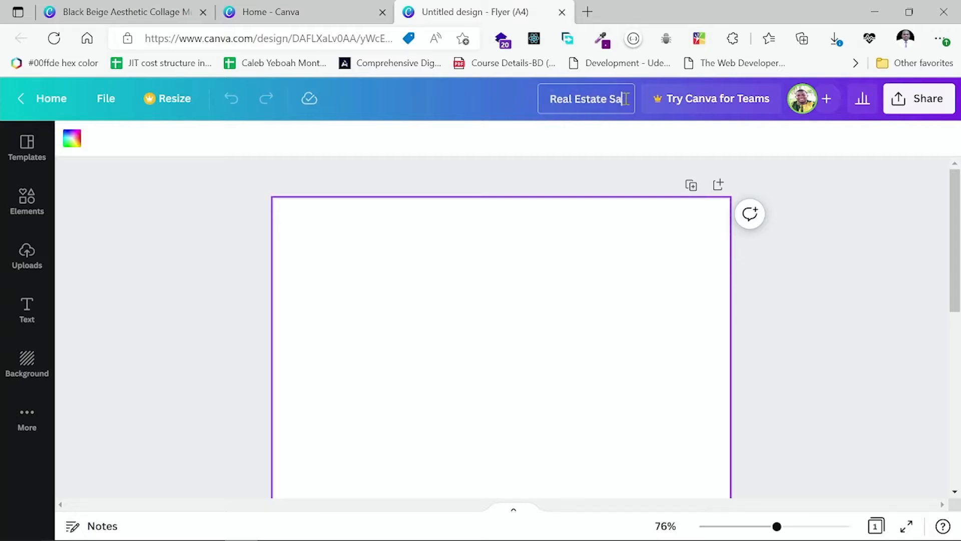
text(les)
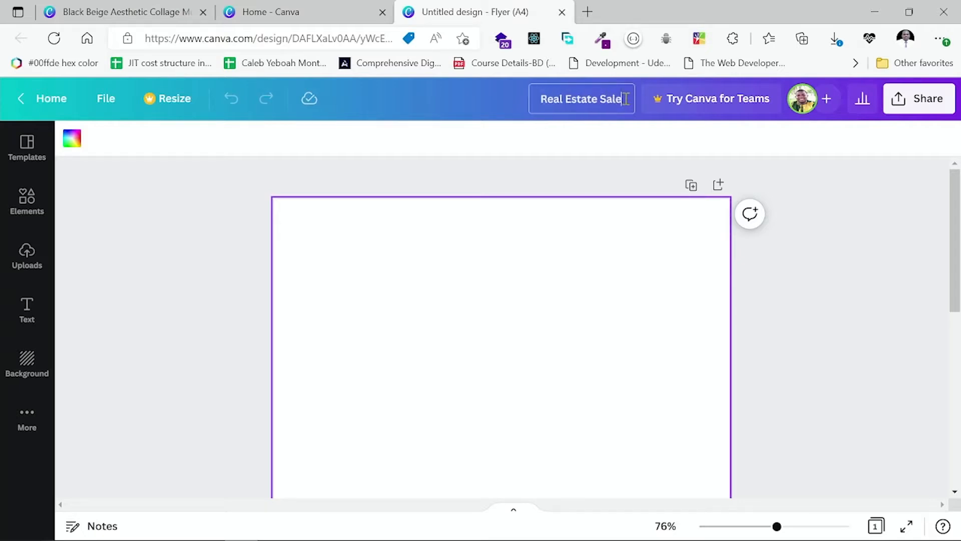
click(619, 172)
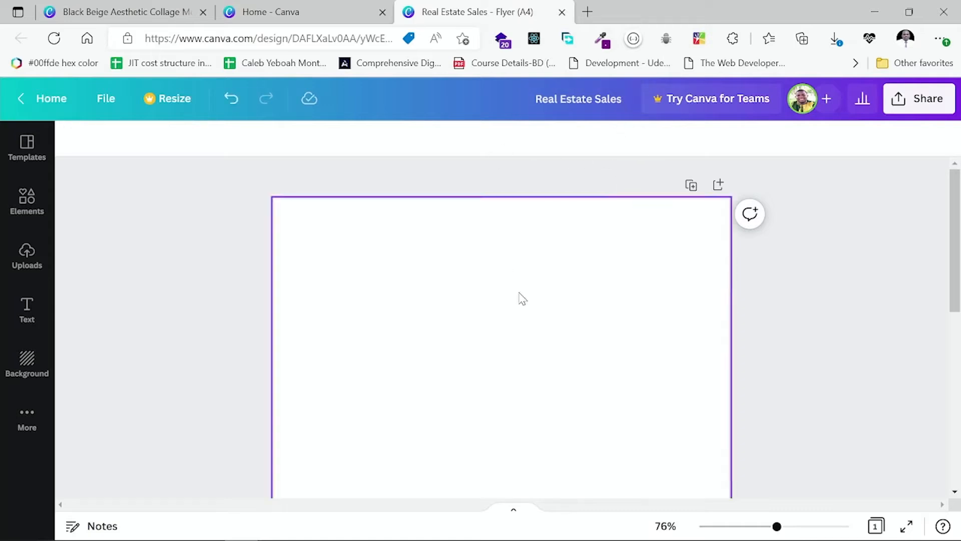
Step: Set the flyer page's background colour to black from the default colours
click(536, 293)
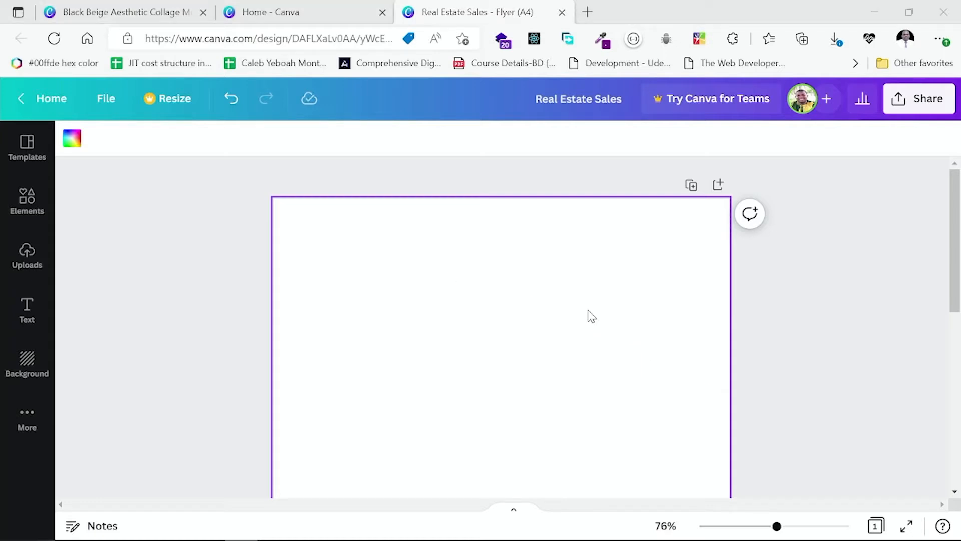
click(563, 299)
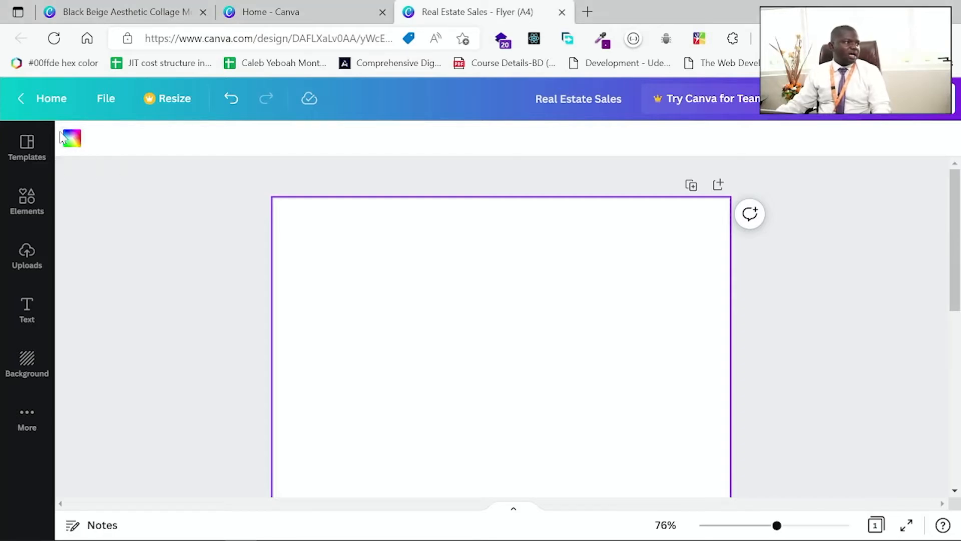
click(71, 141)
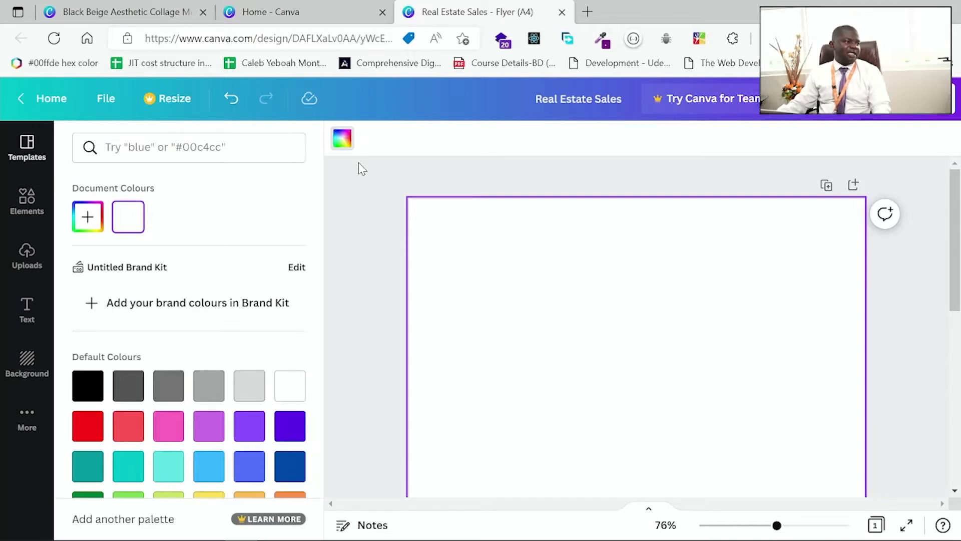
scroll(240, 378, down, 1)
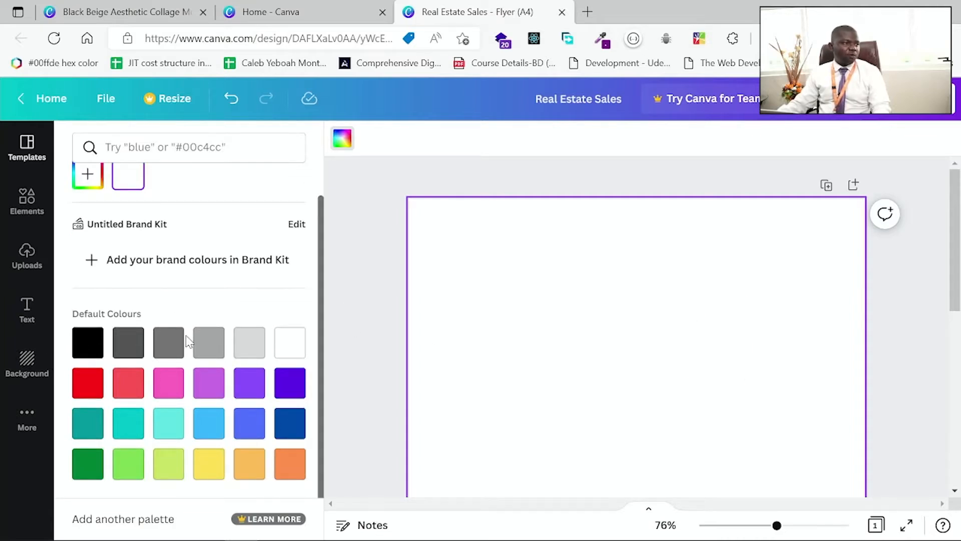
scroll(188, 342, up, 1)
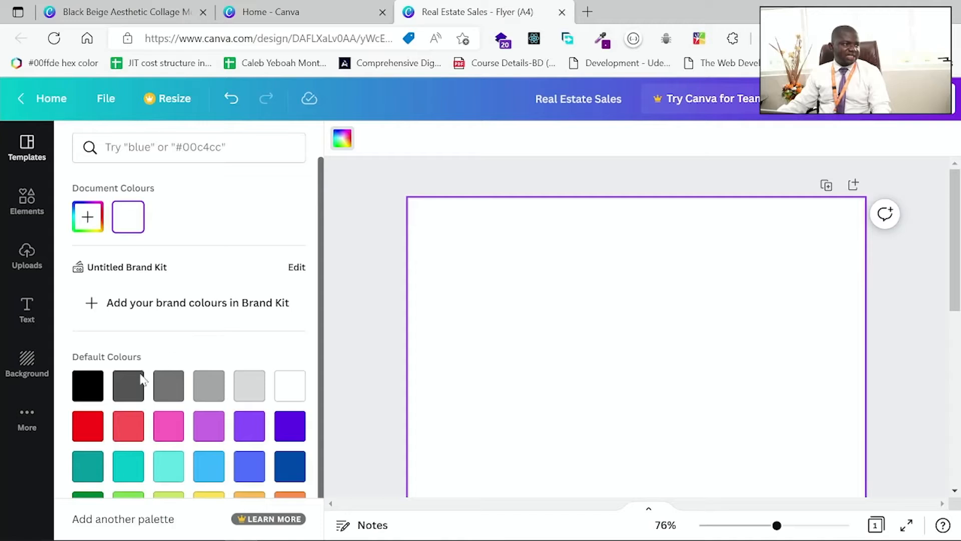
click(89, 385)
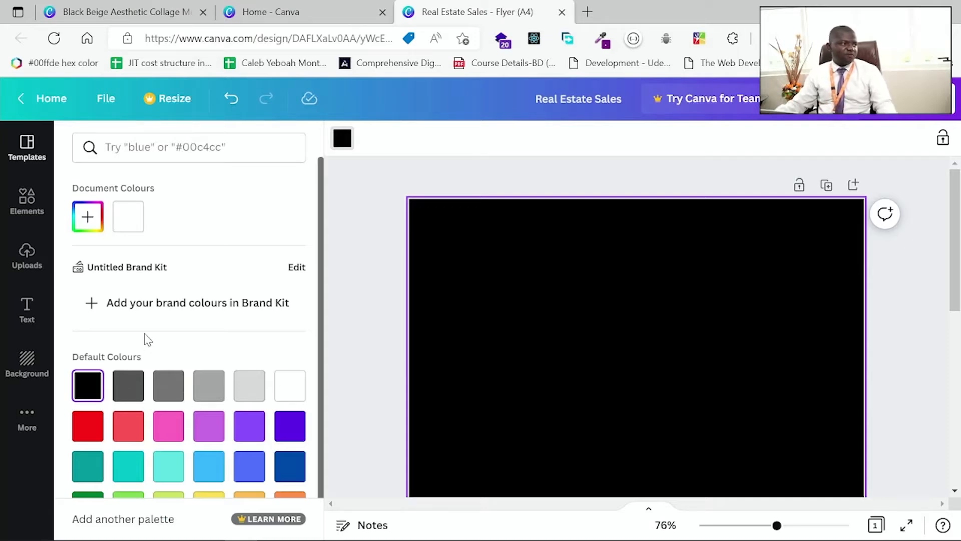
Step: Add a circle shape to the flyer and place it over the page's upper-left corner
click(22, 201)
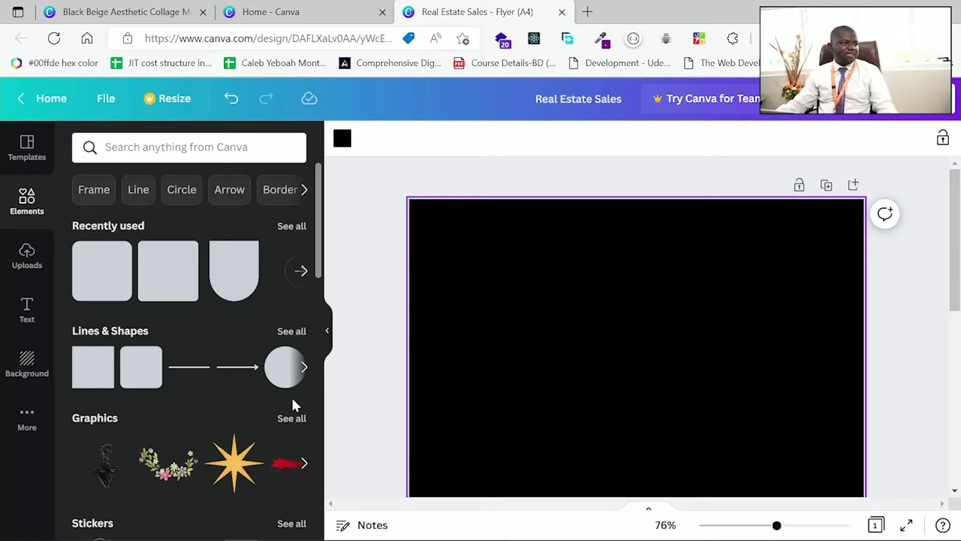
click(304, 369)
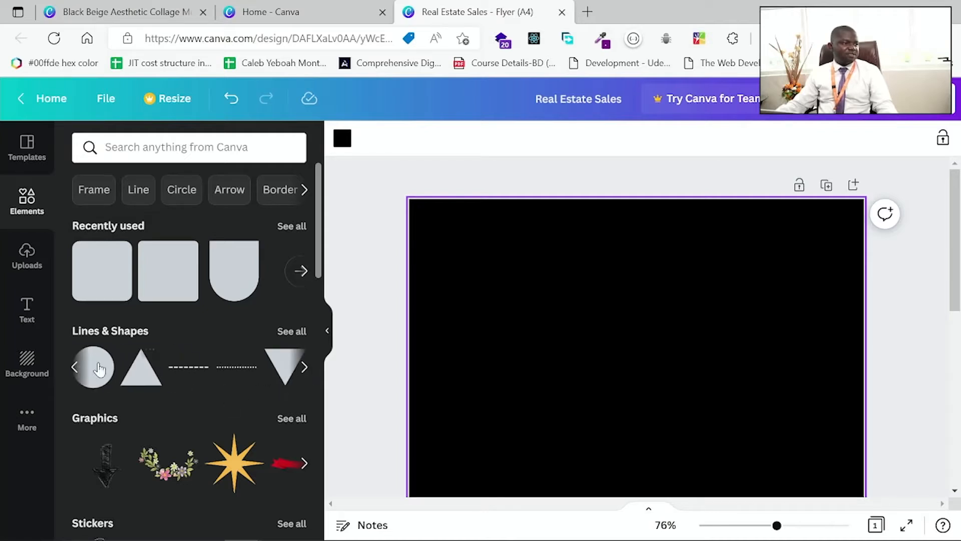
click(100, 373)
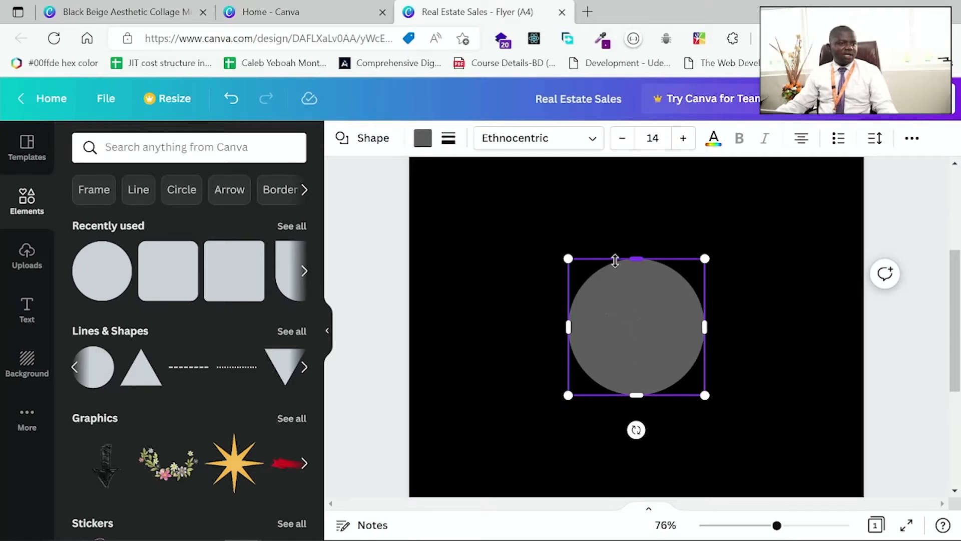
drag(619, 267, 455, 167)
scroll(675, 298, up, 4)
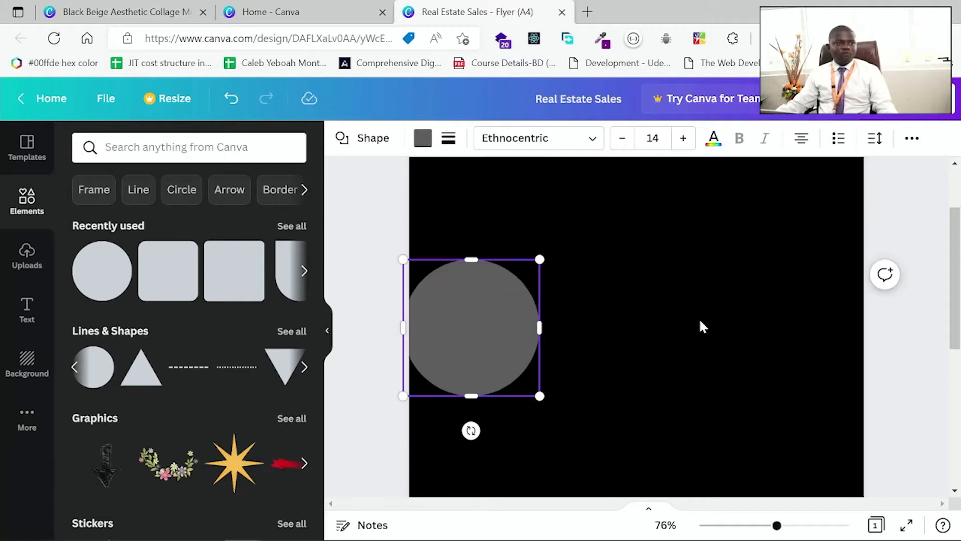
drag(464, 453, 448, 270)
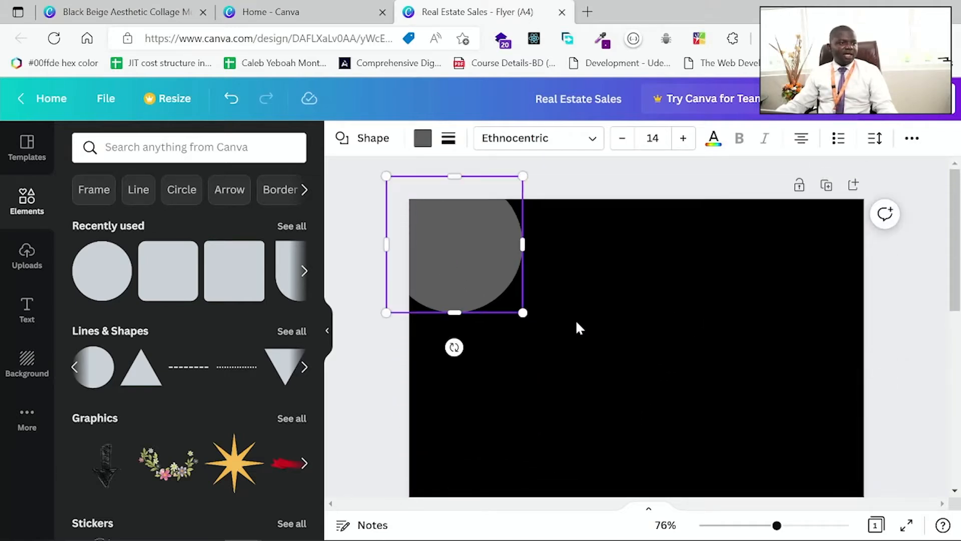
Step: Enlarge the circle to cover about three quarters of the page width, keeping it overhanging the page's upper and left edges
drag(523, 314, 742, 414)
drag(613, 411, 583, 361)
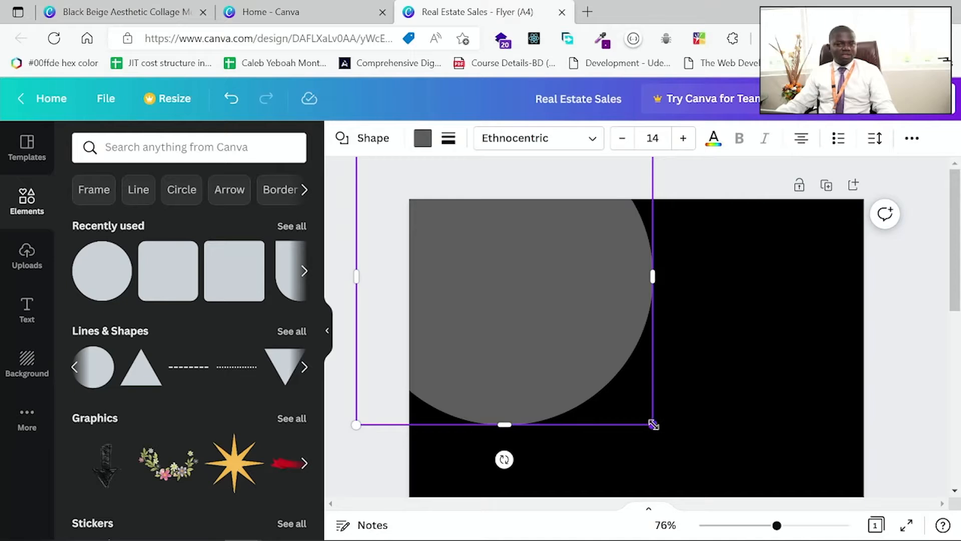
drag(653, 425, 754, 461)
scroll(629, 372, down, 1)
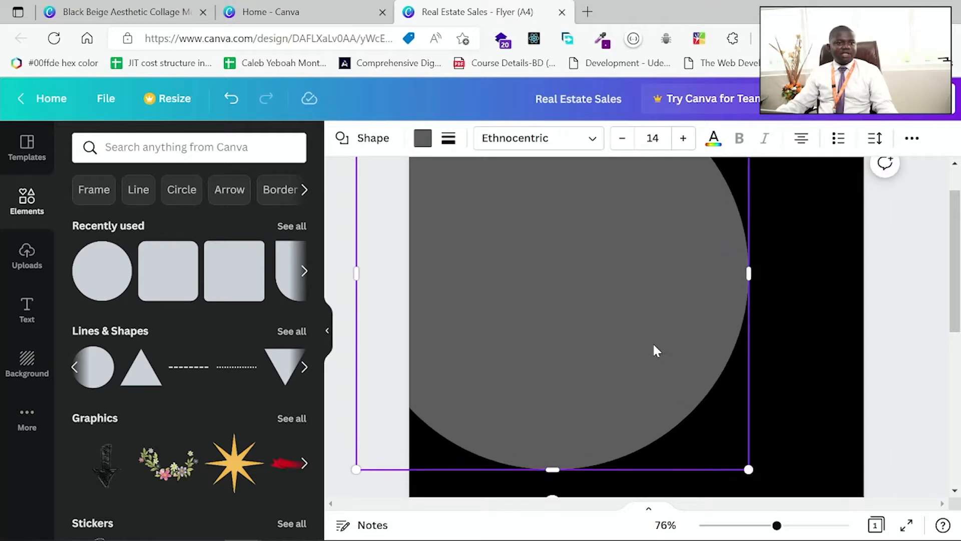
scroll(656, 351, up, 1)
drag(615, 352, 616, 277)
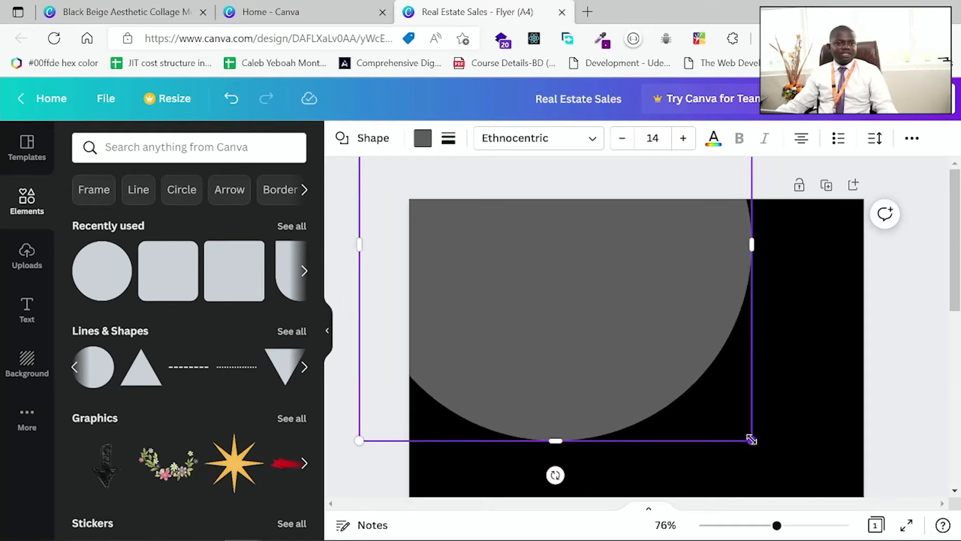
Step: Enlarge the circle further until it covers about 90% of the page width, overhanging the page's upper and left edges
drag(751, 440, 820, 485)
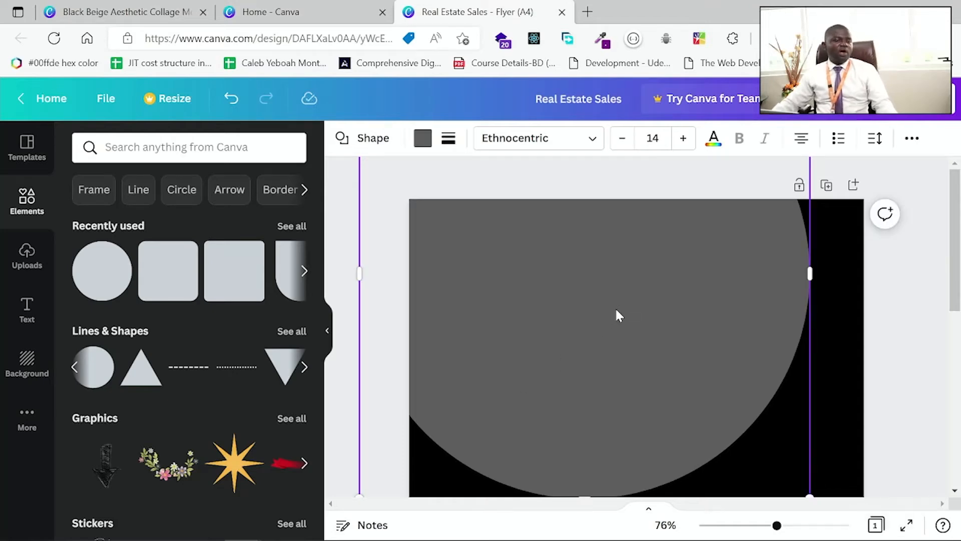
mouse_move(617, 310)
mouse_down()
mouse_move(627, 310)
mouse_move(618, 309)
mouse_up()
scroll(740, 420, down, 3)
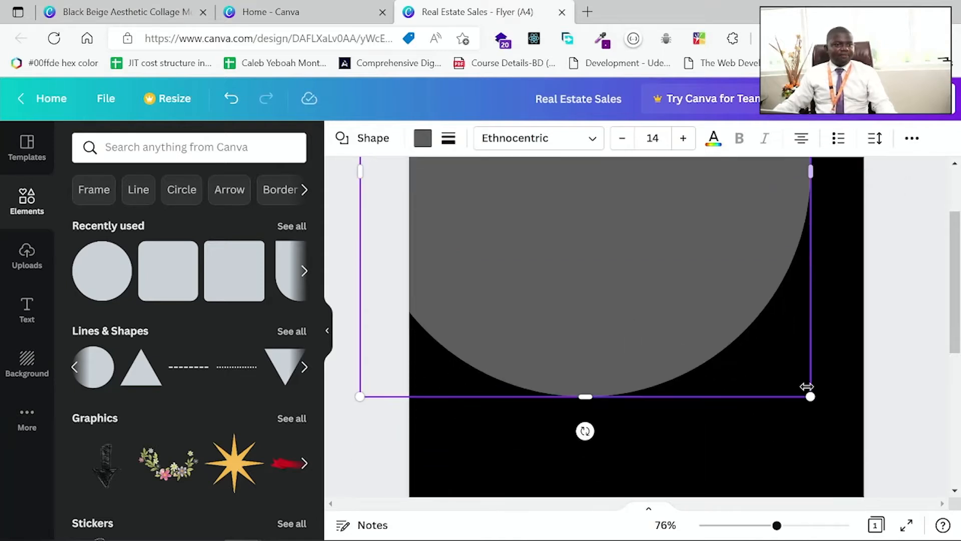
click(811, 403)
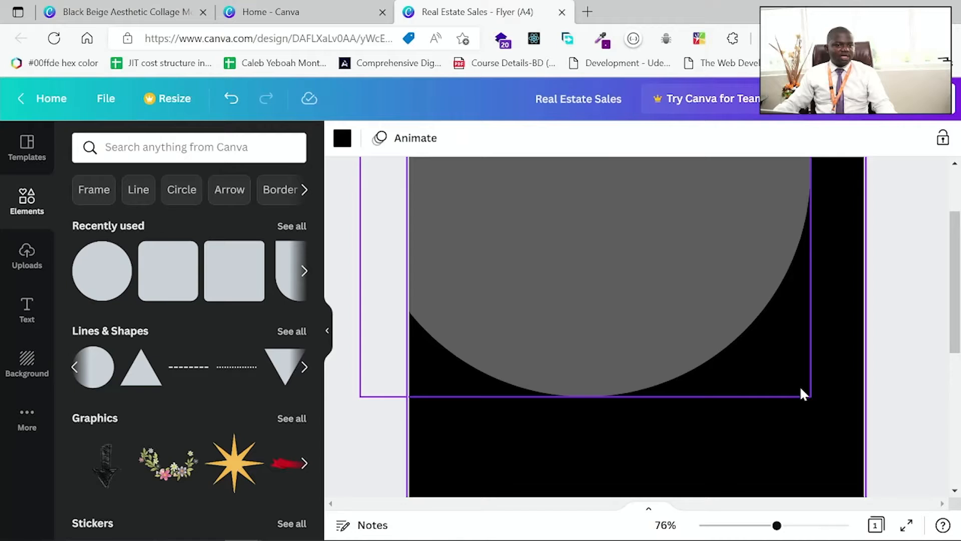
click(804, 390)
drag(810, 396, 832, 419)
scroll(684, 312, up, 5)
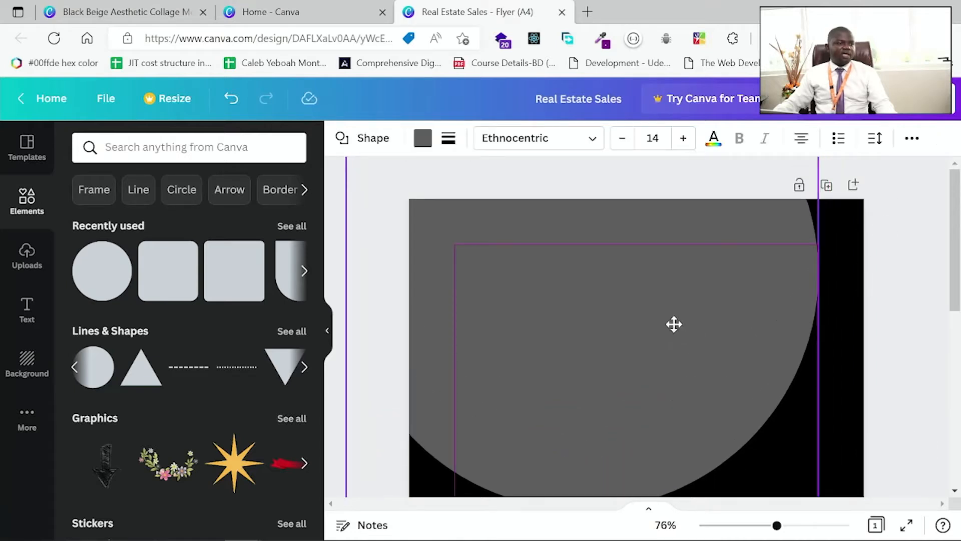
click(846, 361)
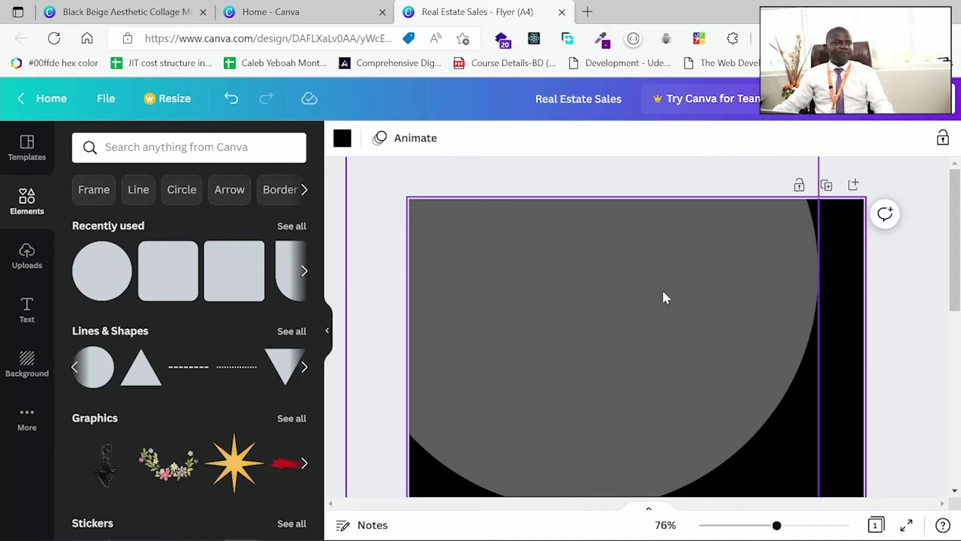
click(663, 292)
click(487, 217)
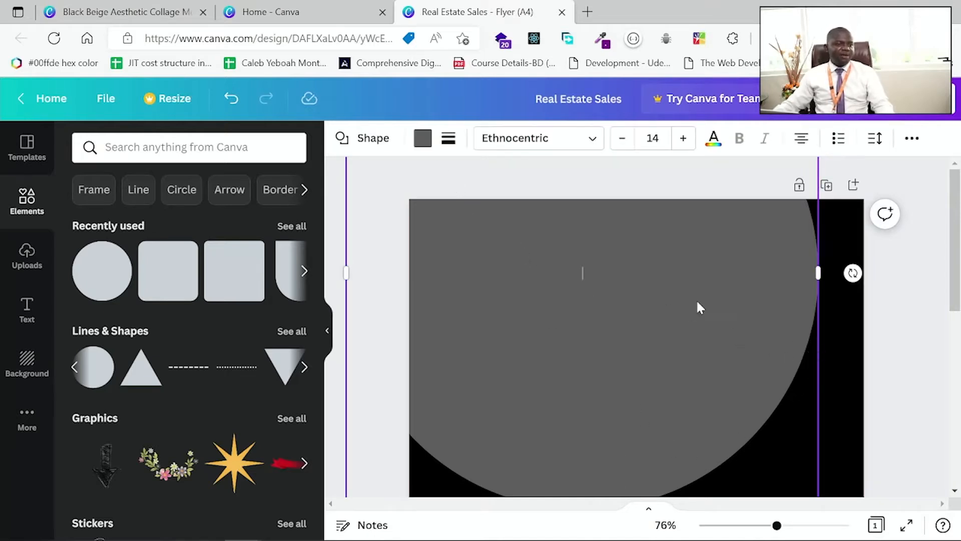
click(449, 139)
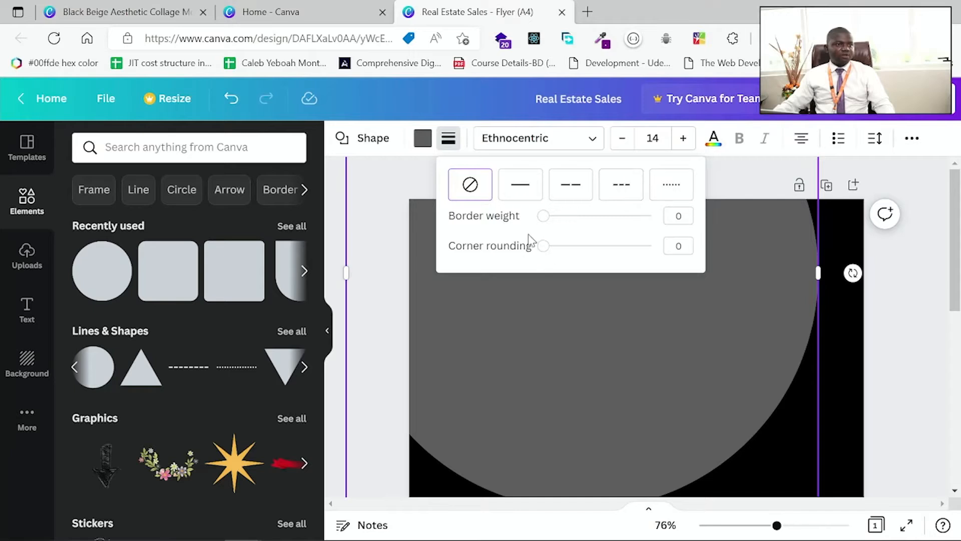
drag(548, 221, 522, 258)
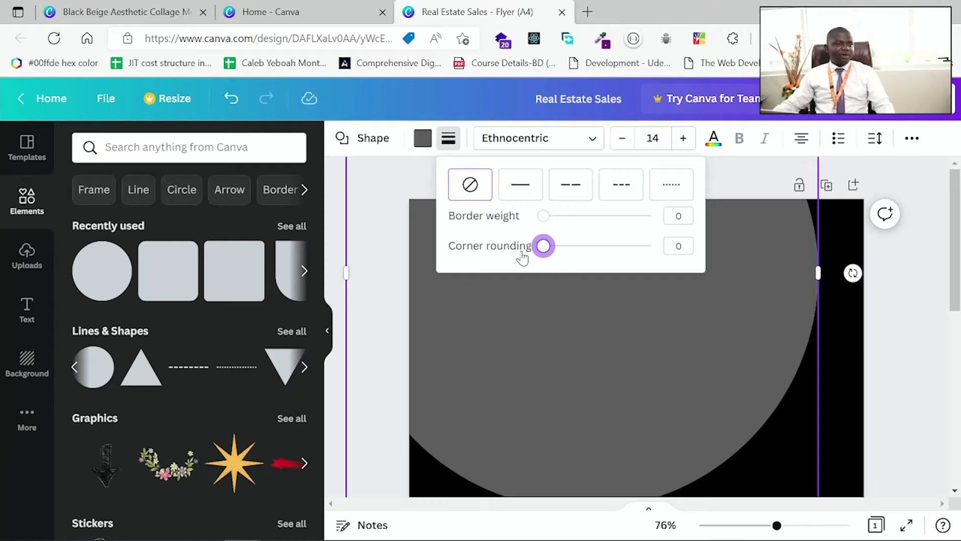
click(448, 140)
click(515, 145)
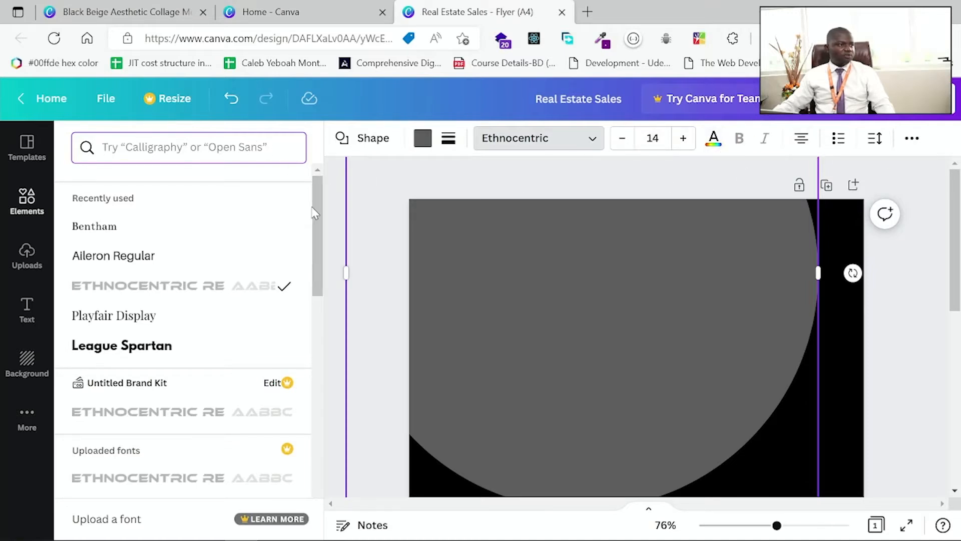
Step: Search the circle's fill colours for #EADECF, copy the code and clear the search
click(422, 138)
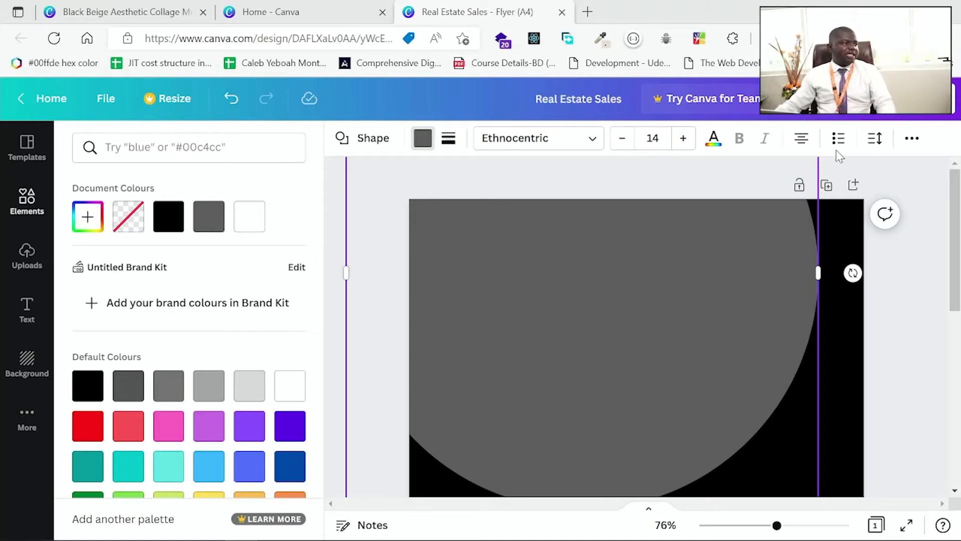
click(195, 146)
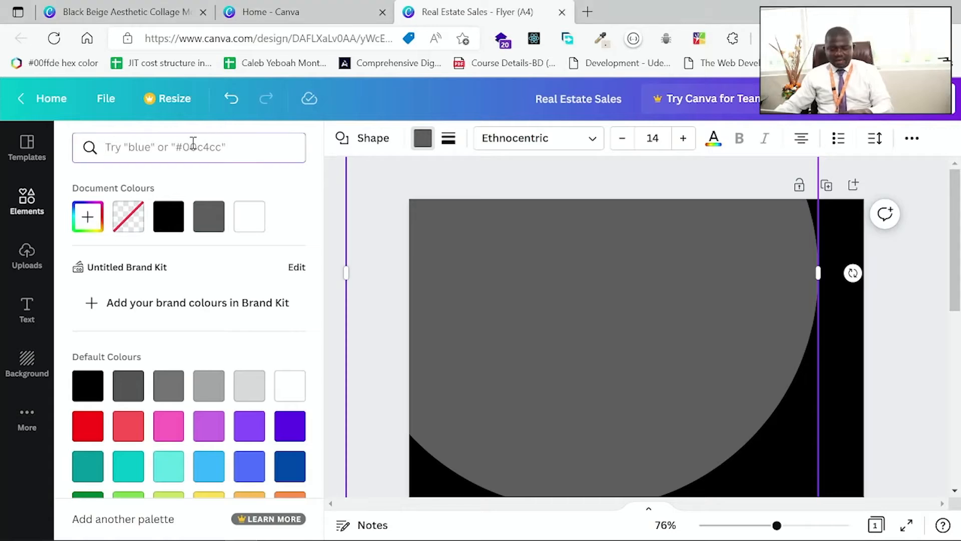
text(#EADECF)
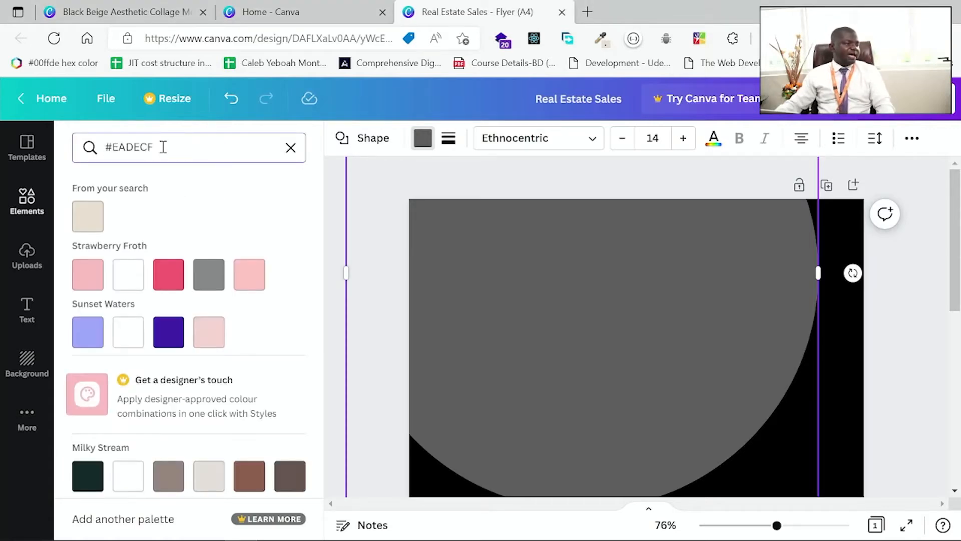
drag(176, 149, 91, 149)
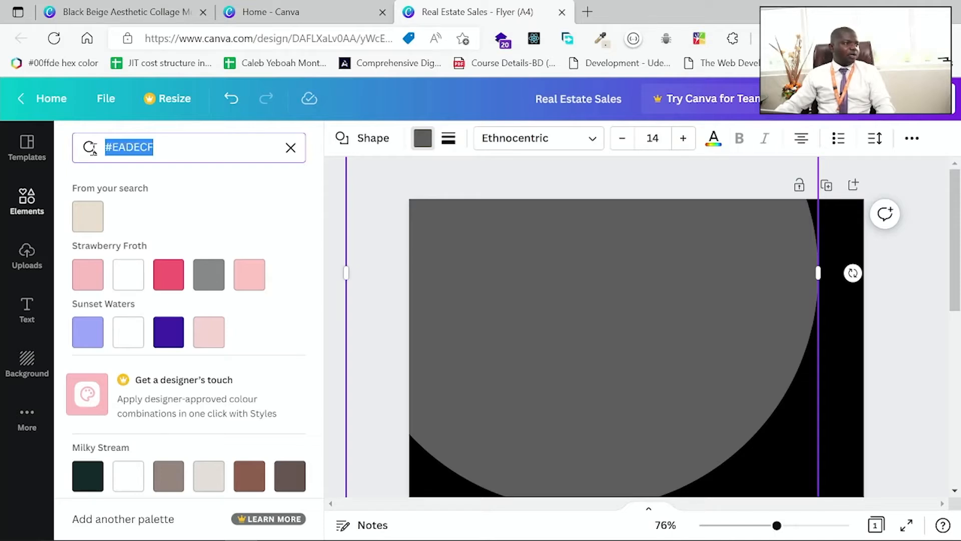
click(198, 149)
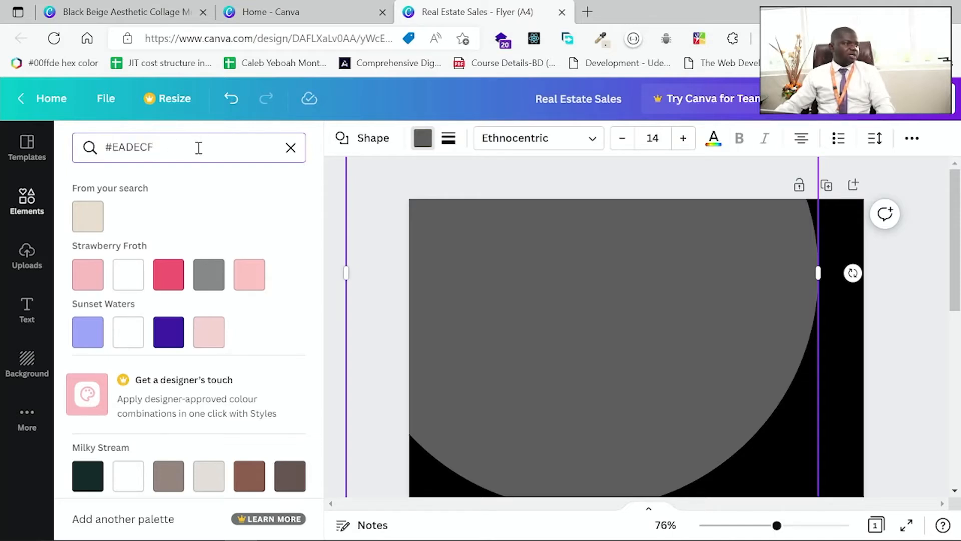
scroll(240, 238, down, 1)
drag(197, 148, 66, 156)
key(ctrl+c)
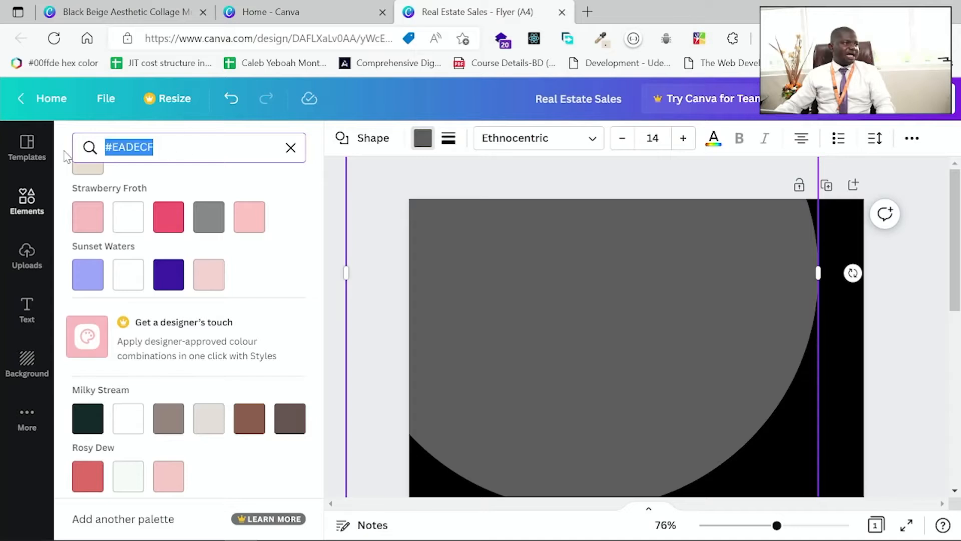
key(BackSpace)
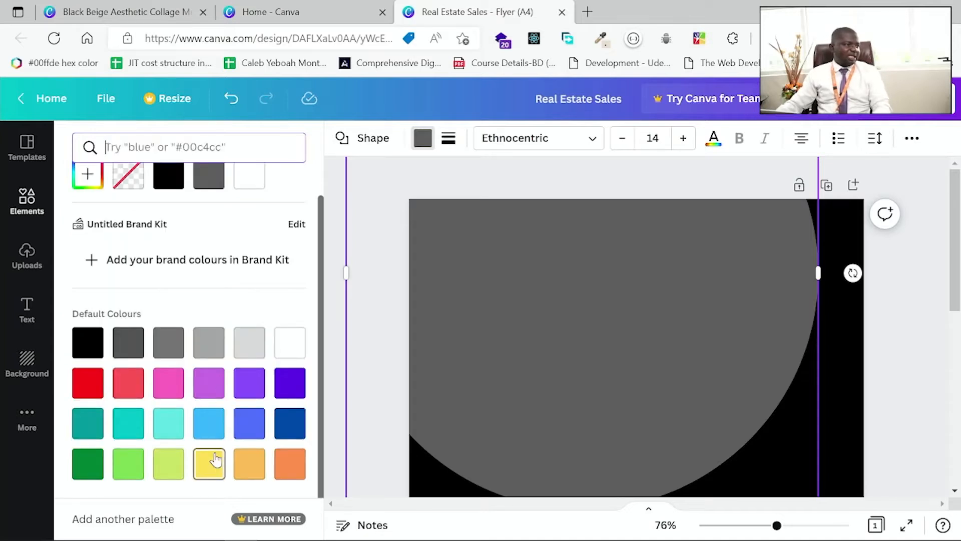
Step: Try white, blue, dark blue and yellow from the default colours as the circle's fill
click(291, 353)
click(254, 432)
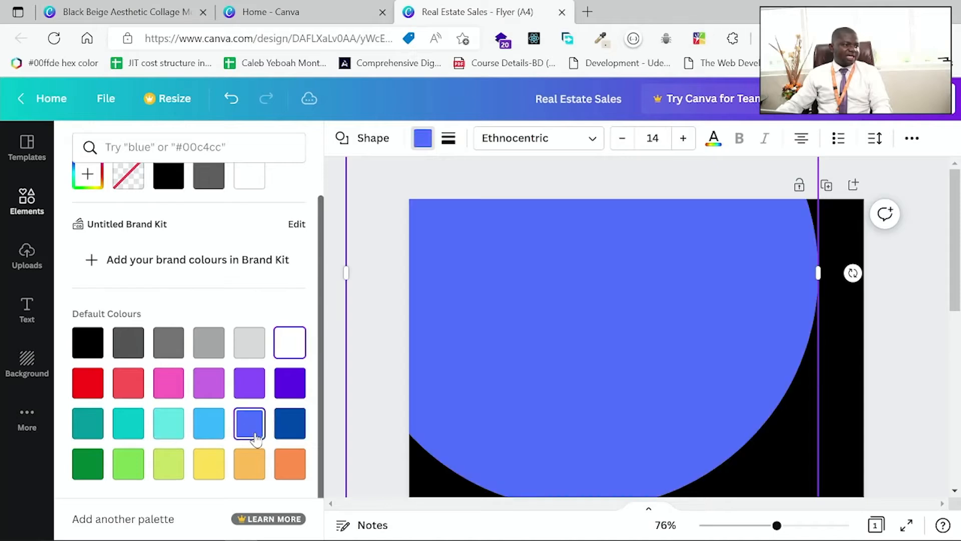
click(286, 426)
click(208, 463)
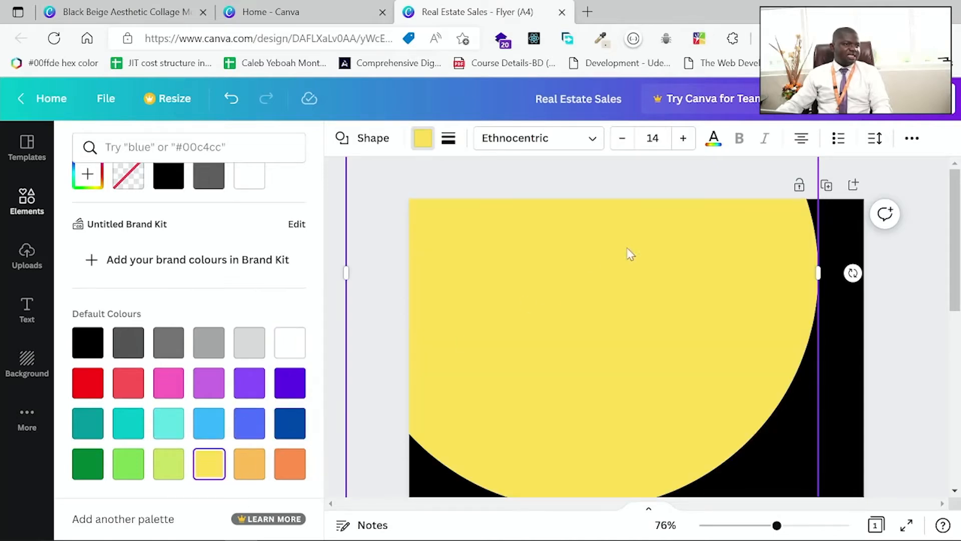
Step: Set the circle's fill colour to #EADECF using the copied colour code
scroll(214, 380, up, 2)
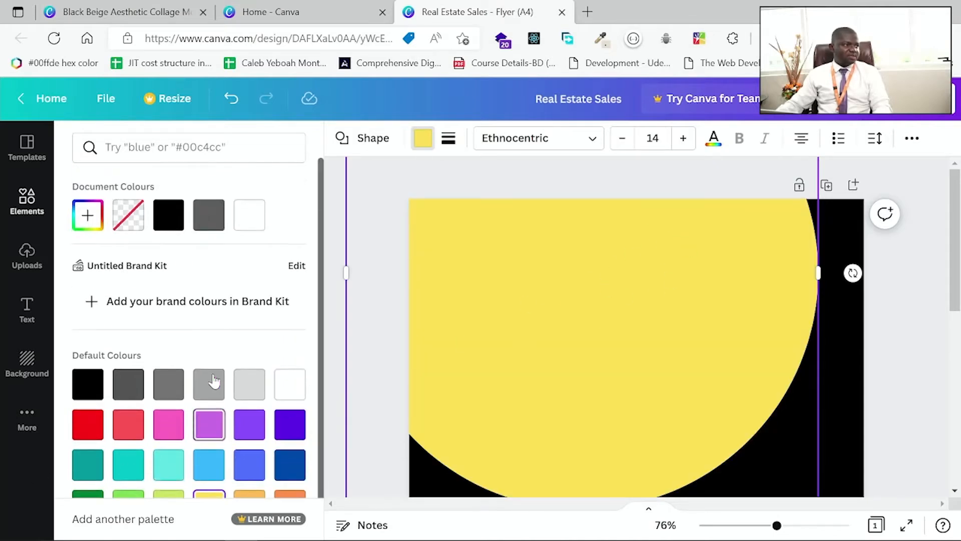
click(170, 148)
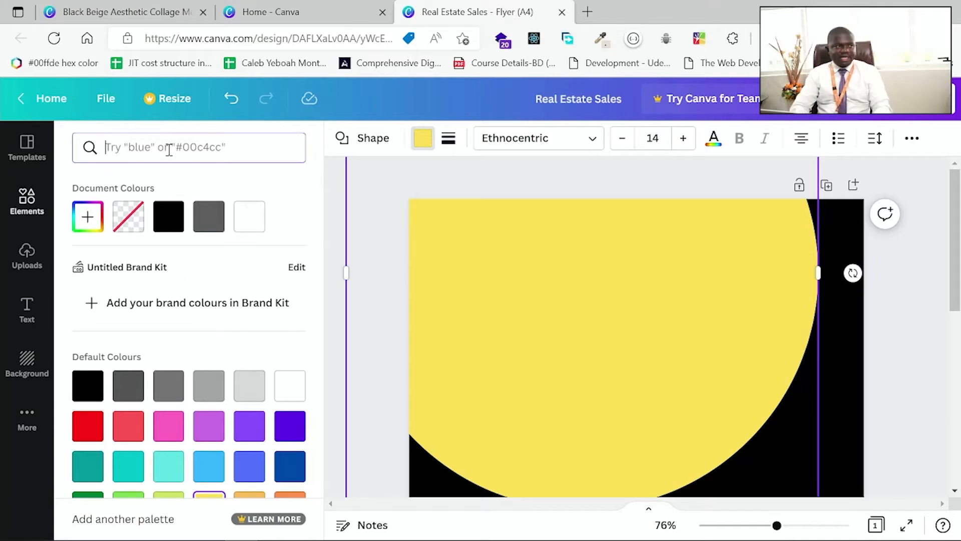
key(ctrl+v)
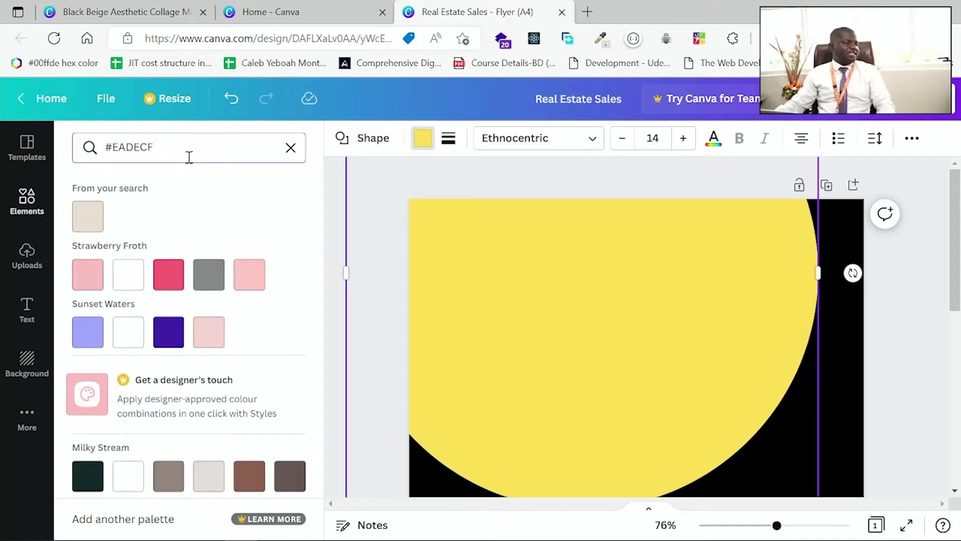
drag(191, 149, 91, 151)
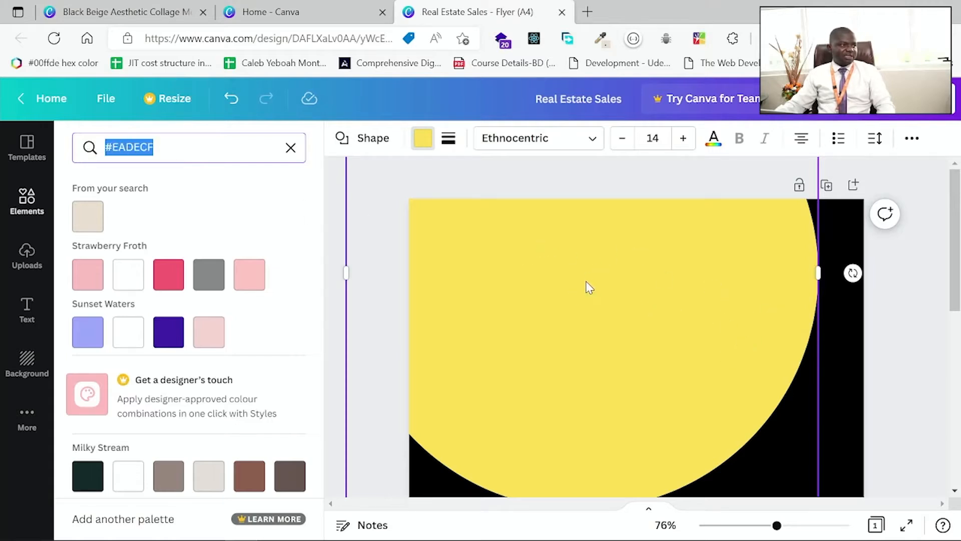
click(170, 147)
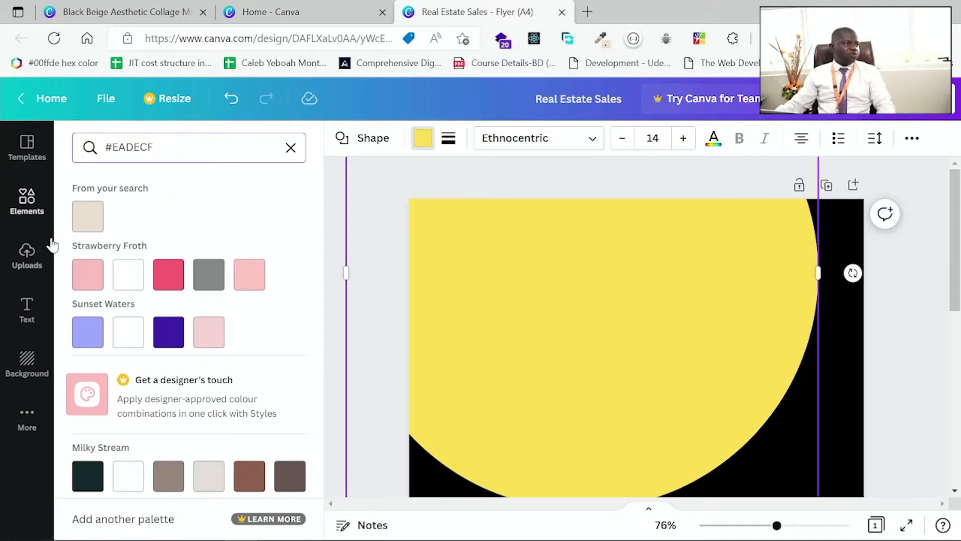
click(88, 217)
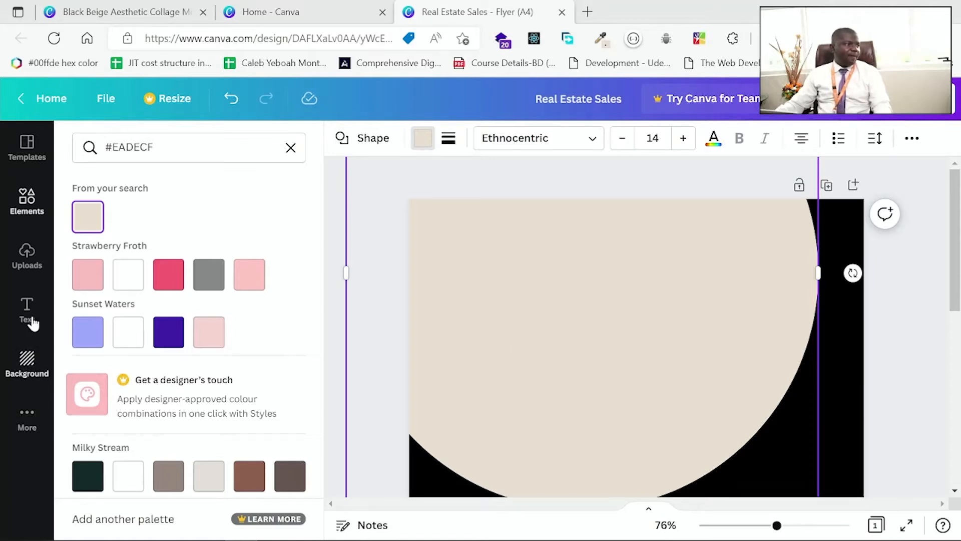
click(29, 258)
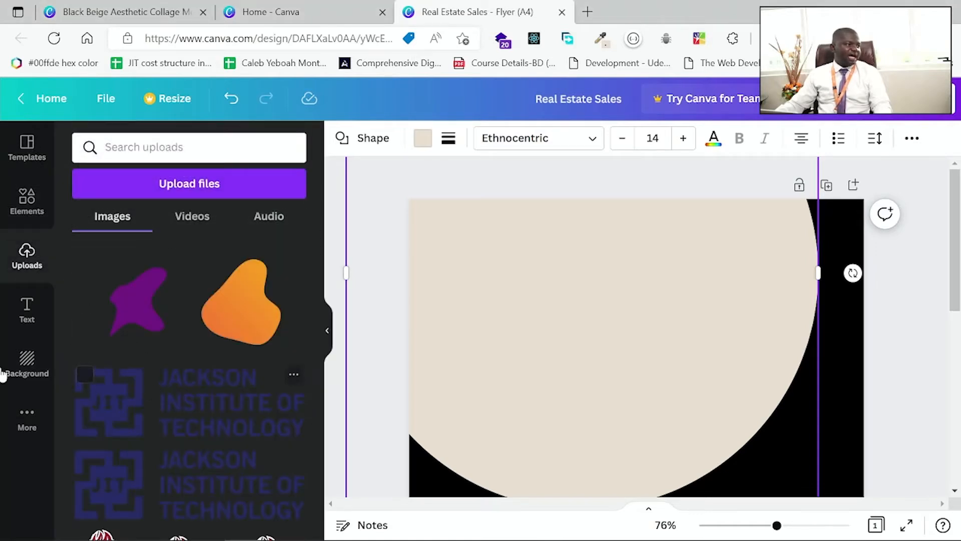
click(21, 378)
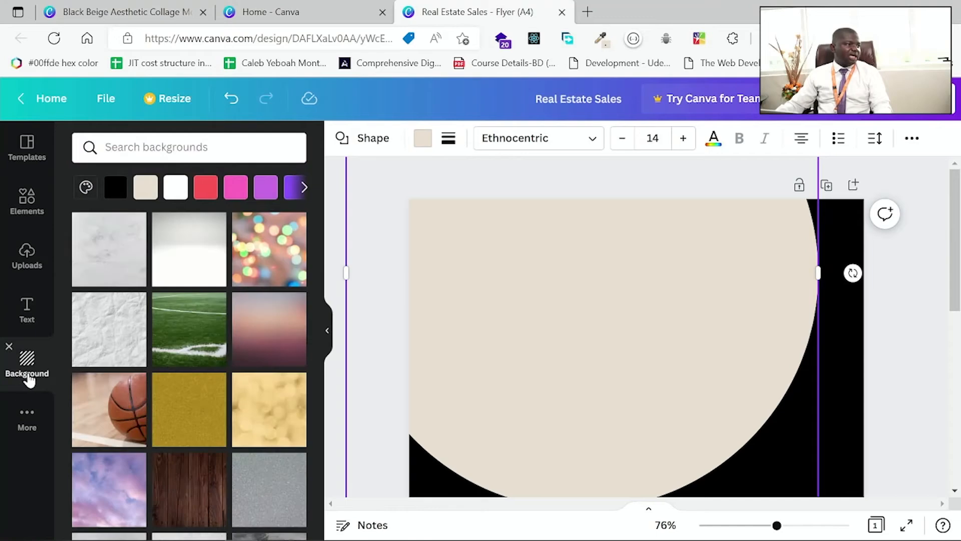
click(26, 145)
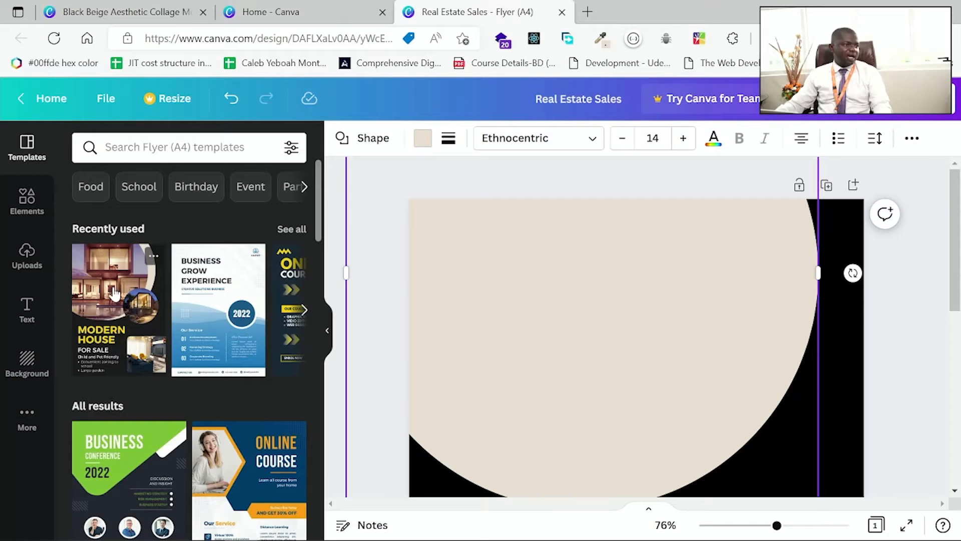
Step: Add a second page and apply the recently used Modern House for-sale template to it
scroll(732, 410, down, 10)
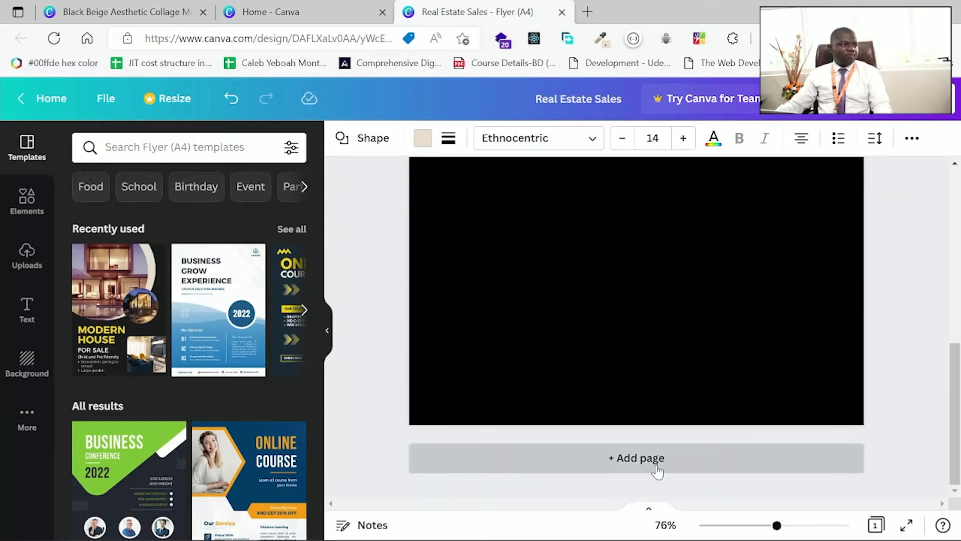
click(657, 463)
click(102, 267)
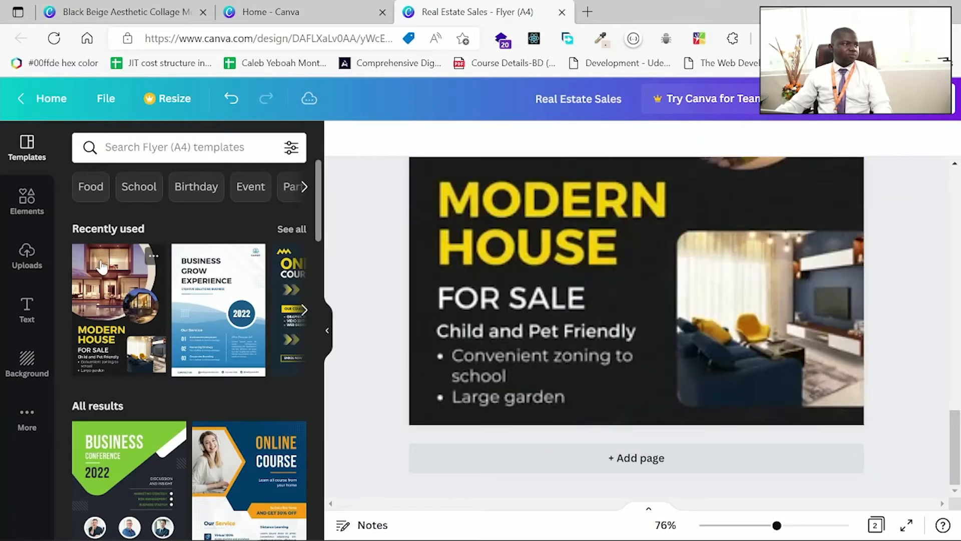
Step: Copy the large circular house photo from page 2 and paste it onto page 1 over the beige circle
click(639, 255)
scroll(641, 258, up, 7)
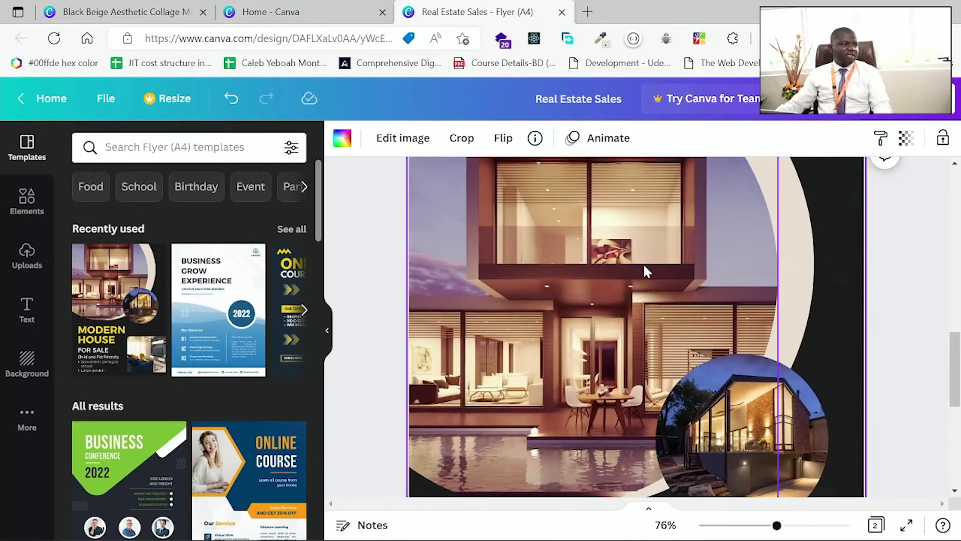
click(650, 301)
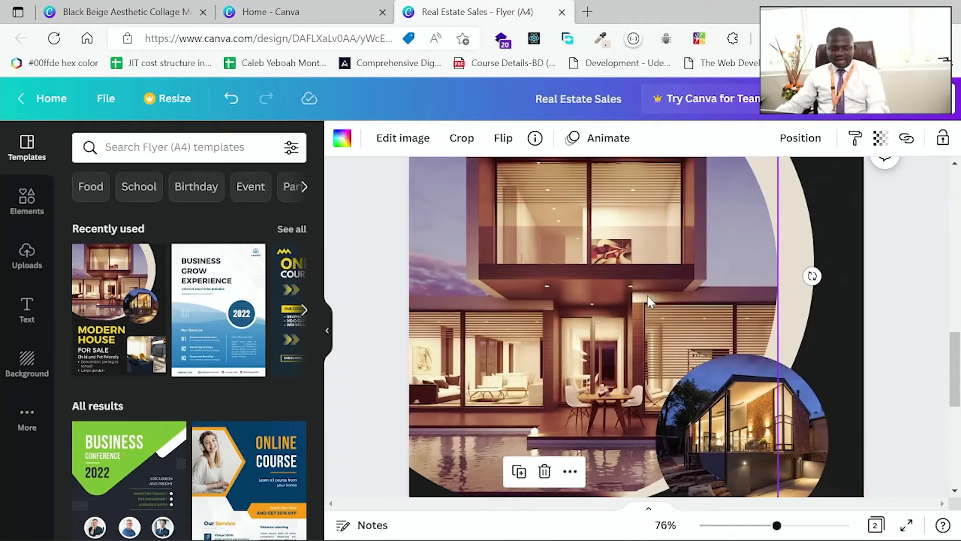
click(297, 7)
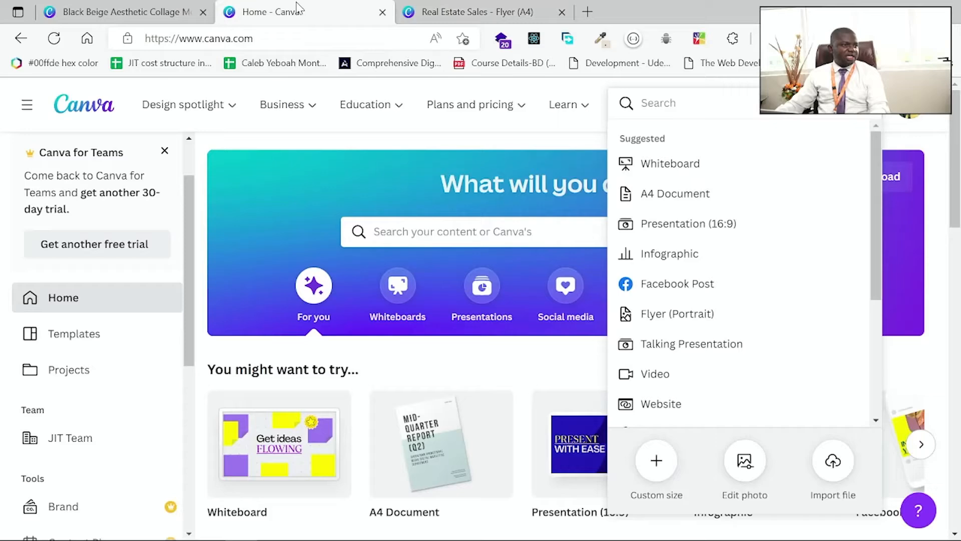
click(462, 1)
scroll(552, 248, down, 10)
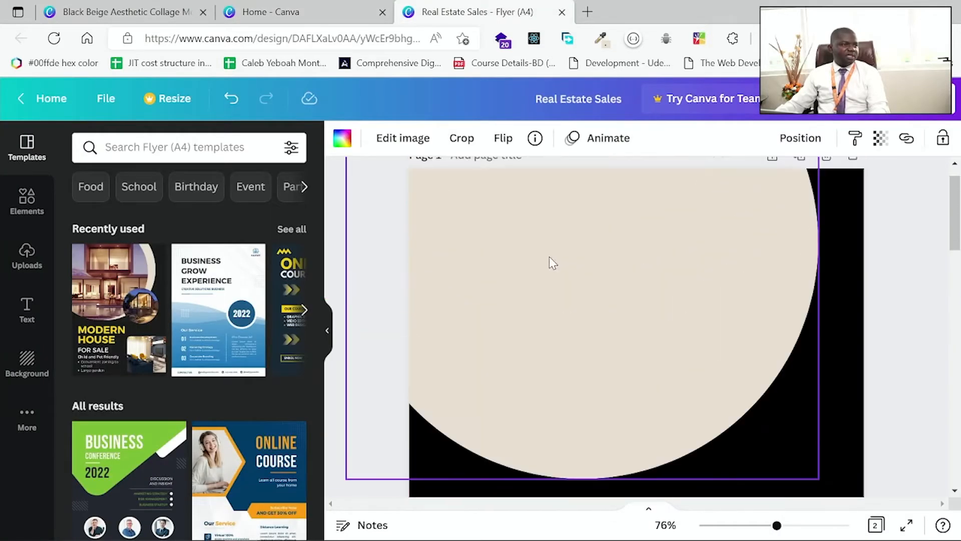
click(521, 266)
key(ctrl+v)
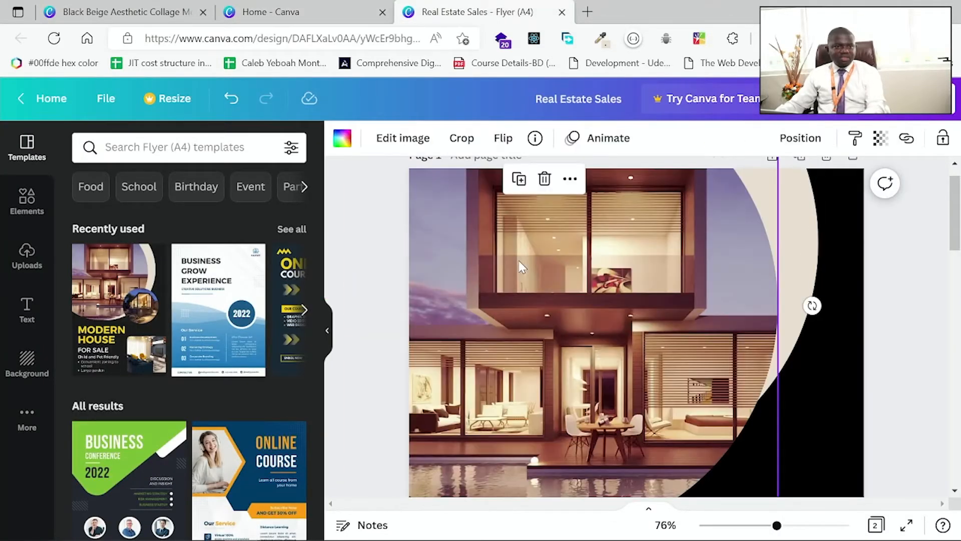
Step: Collapse the template list and fit the large house photo inside the beige circle so only a thin beige rim shows
click(305, 187)
click(328, 333)
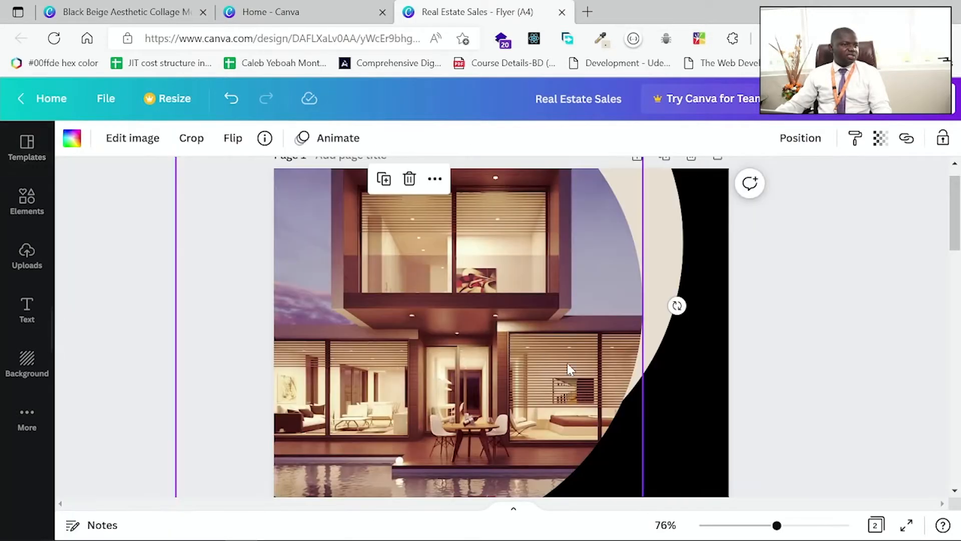
drag(466, 375, 488, 334)
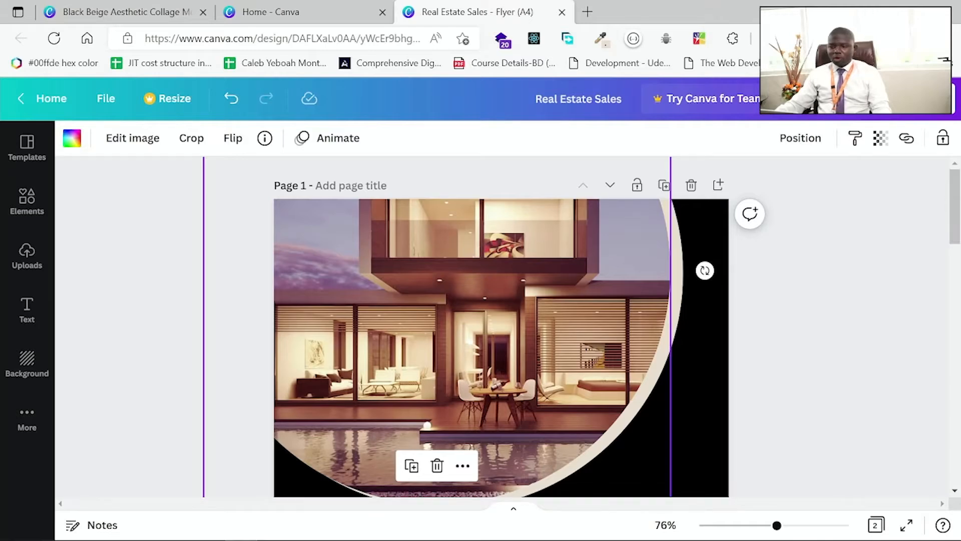
Step: Copy the small circular house photo from page 2 and paste it onto page 1, overlapping the large photo's lower-right rim
scroll(526, 383, down, 15)
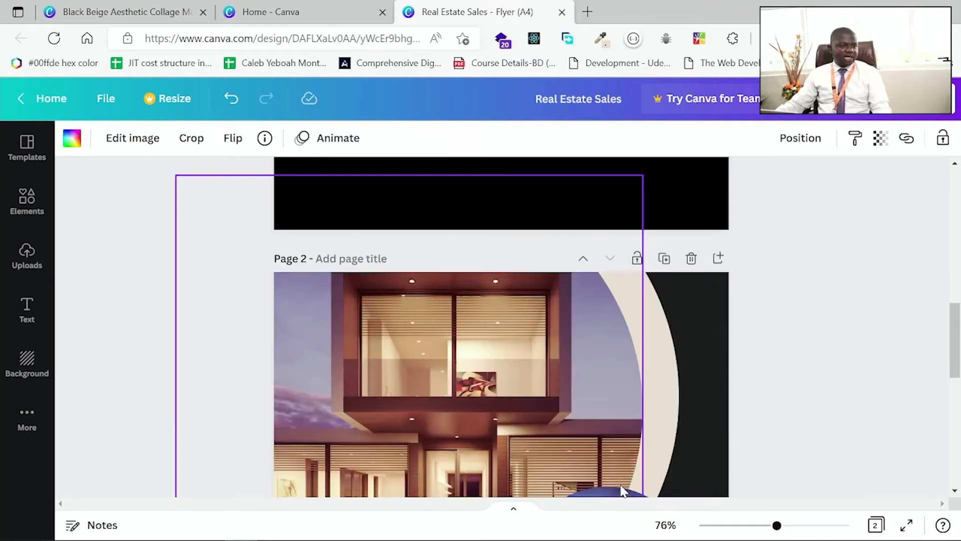
scroll(674, 335, down, 5)
scroll(811, 450, up, 5)
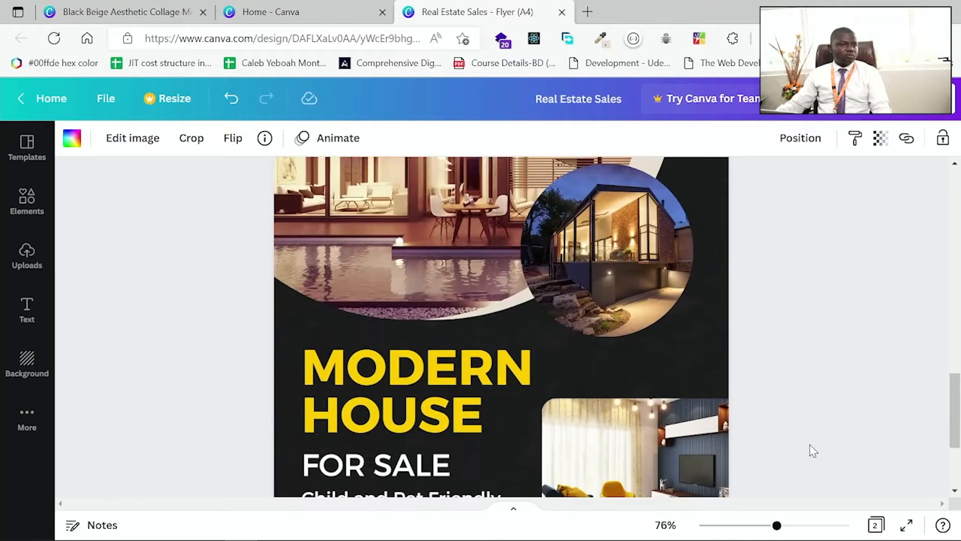
scroll(704, 424, up, 2)
click(545, 395)
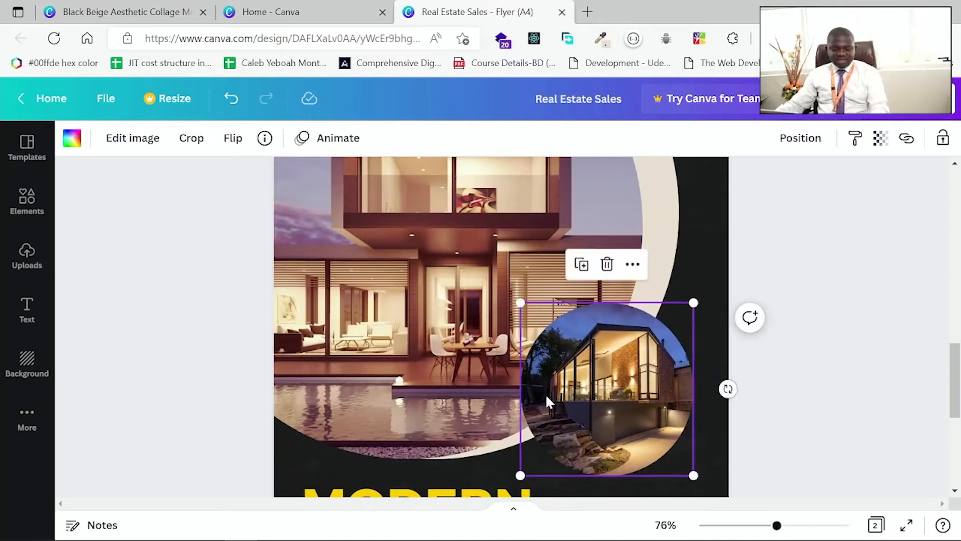
scroll(546, 395, up, 10)
click(671, 271)
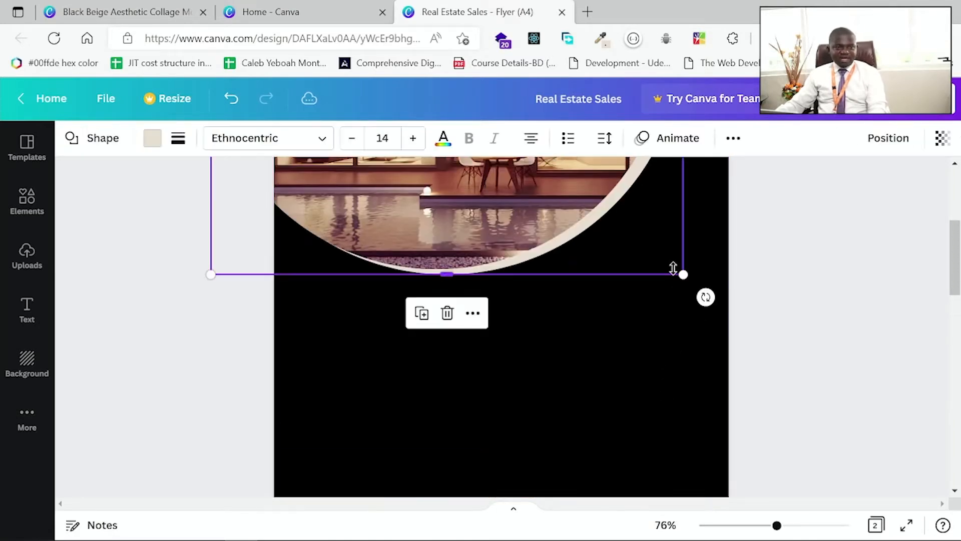
click(655, 343)
key(ctrl+v)
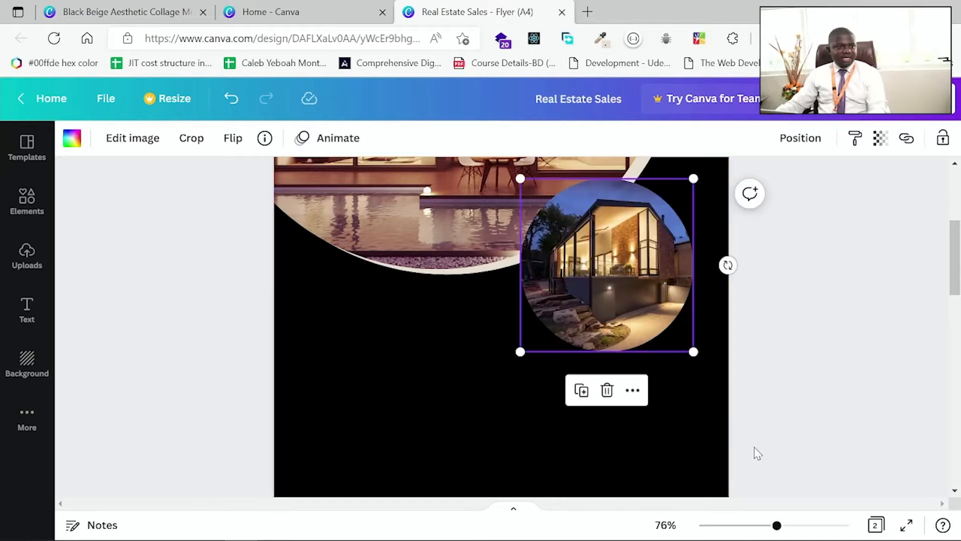
Step: Copy the living-room photo from page 2 to page 1 and shift it slightly upward at the page's right edge
scroll(708, 425, down, 3)
scroll(710, 428, down, 13)
click(618, 340)
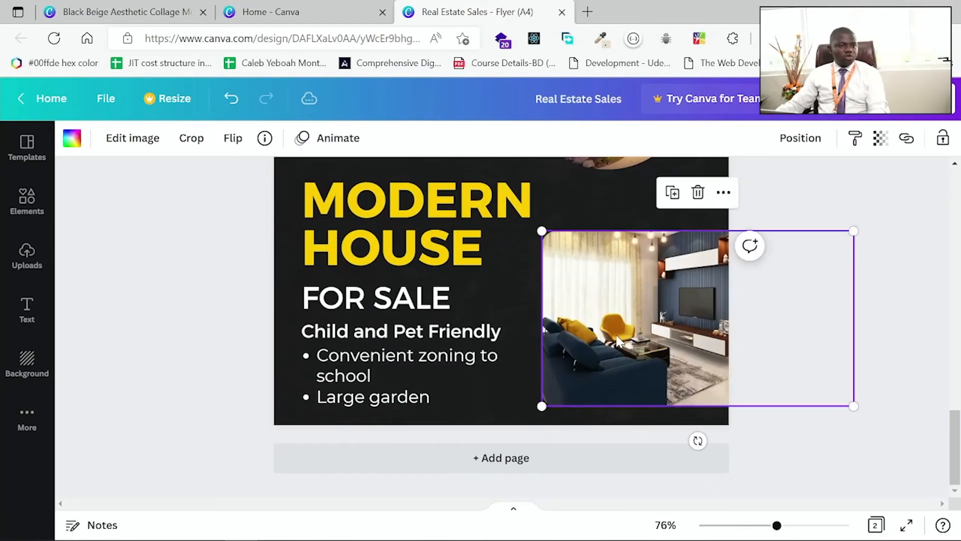
scroll(663, 335, up, 15)
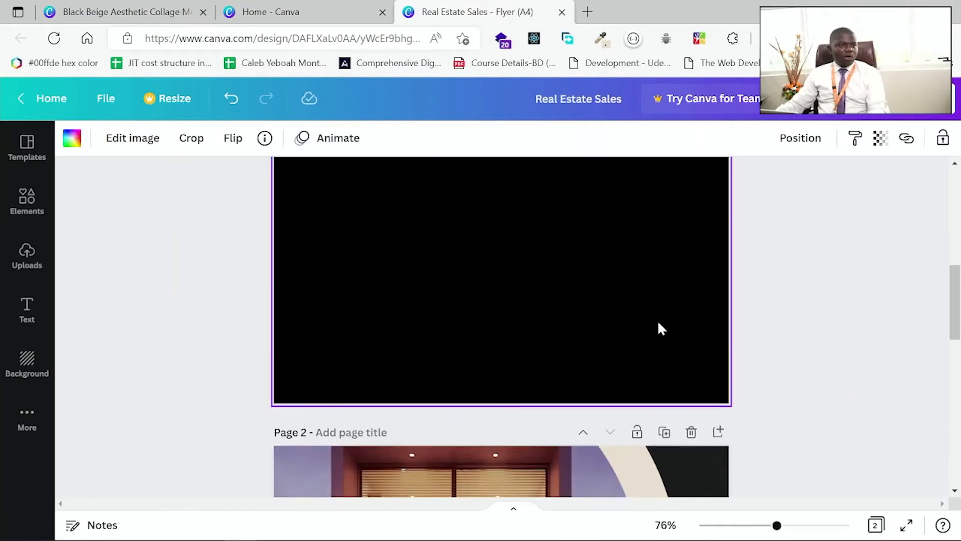
click(570, 395)
key(ctrl+v)
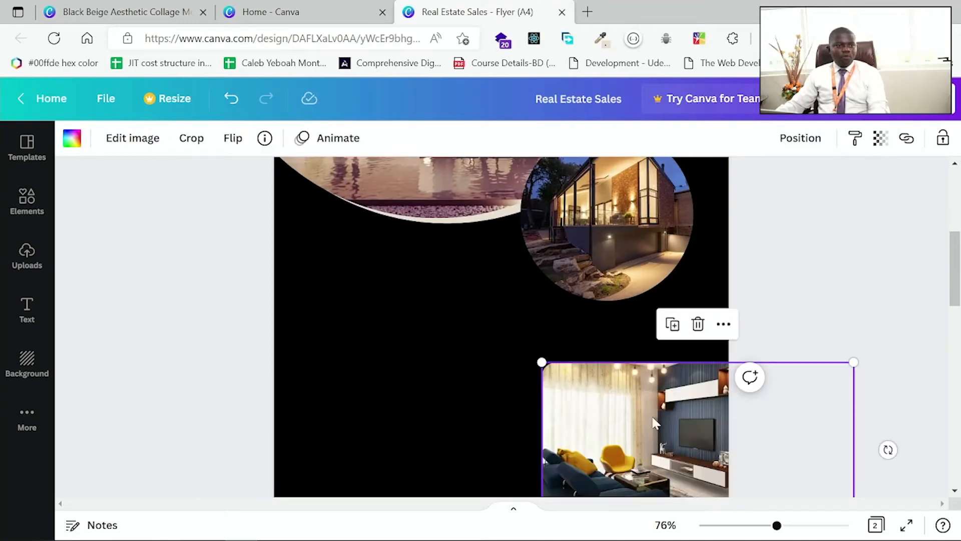
drag(660, 424, 644, 405)
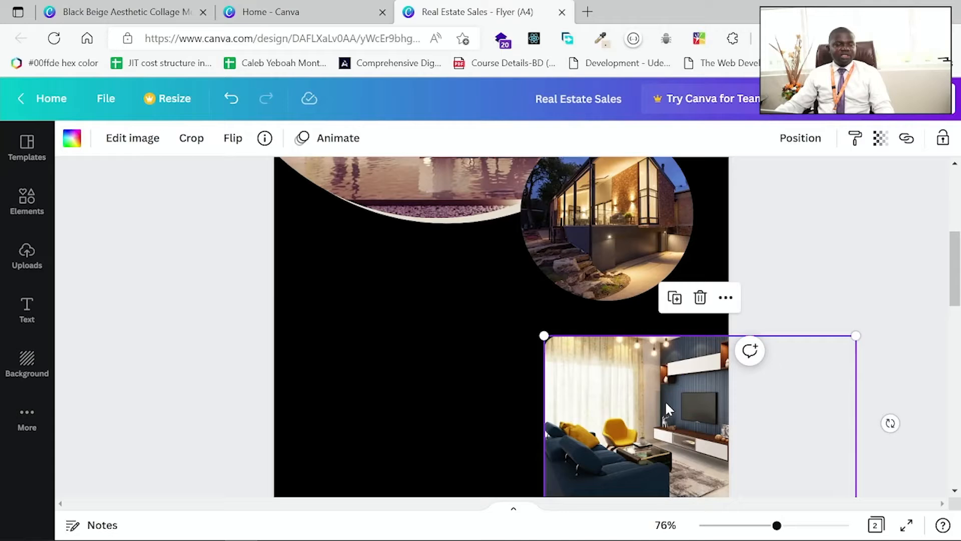
Step: Move the small circular house photo to page 1's left edge so it overhangs the page beside the large photo
scroll(548, 309, up, 2)
click(548, 309)
drag(594, 302, 562, 259)
scroll(576, 276, up, 4)
drag(576, 417, 288, 309)
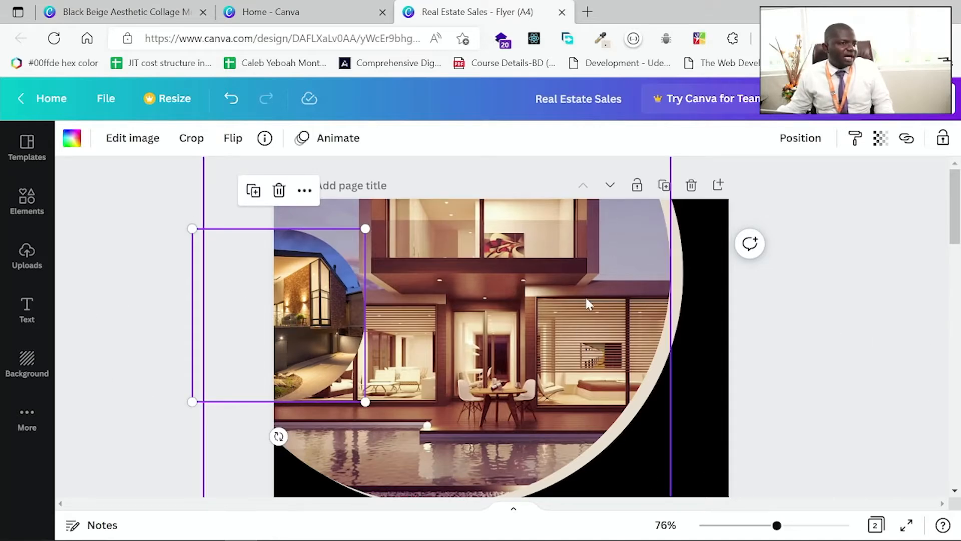
Step: Shift the beige circle and large house photo to overhang page 1's right edge, leaving a beige rim along the photo's lower-left curve
drag(671, 349, 875, 321)
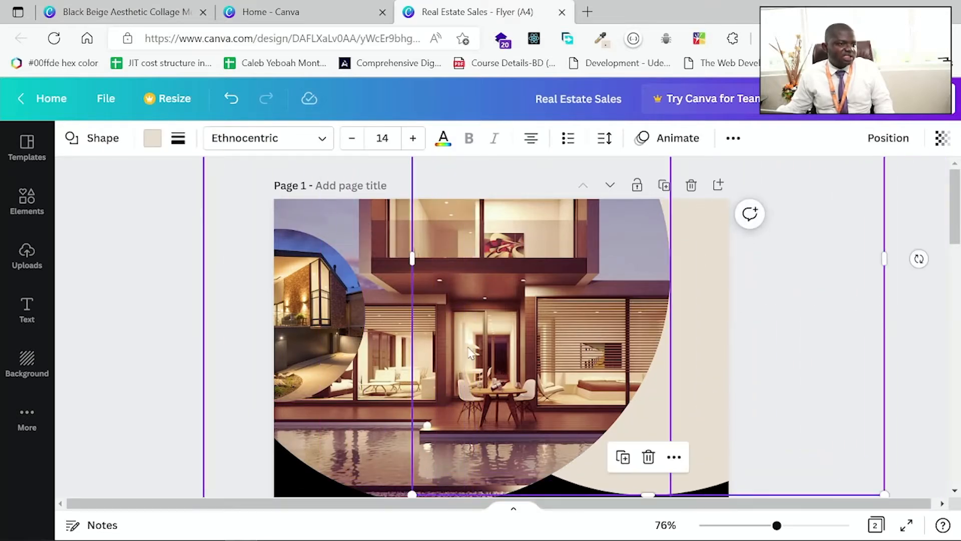
drag(463, 348, 670, 325)
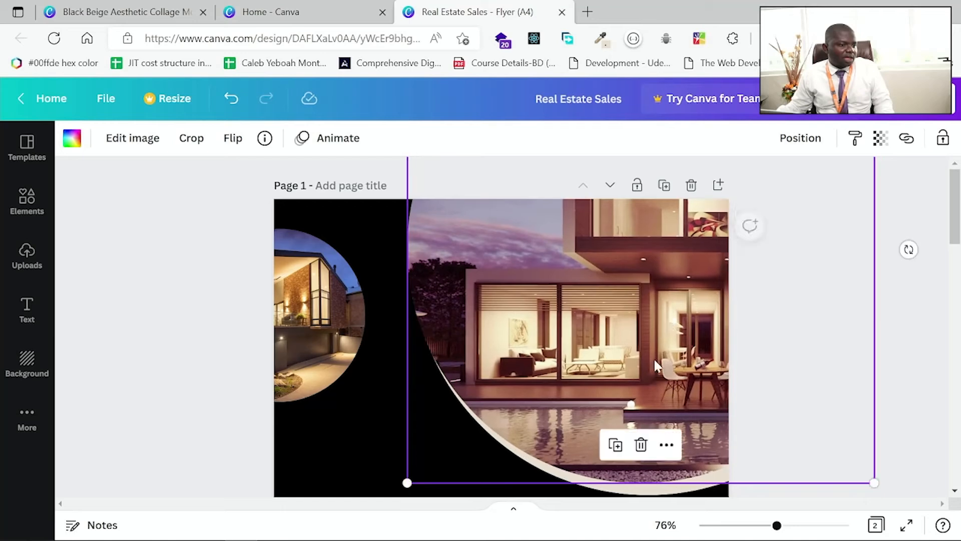
click(609, 478)
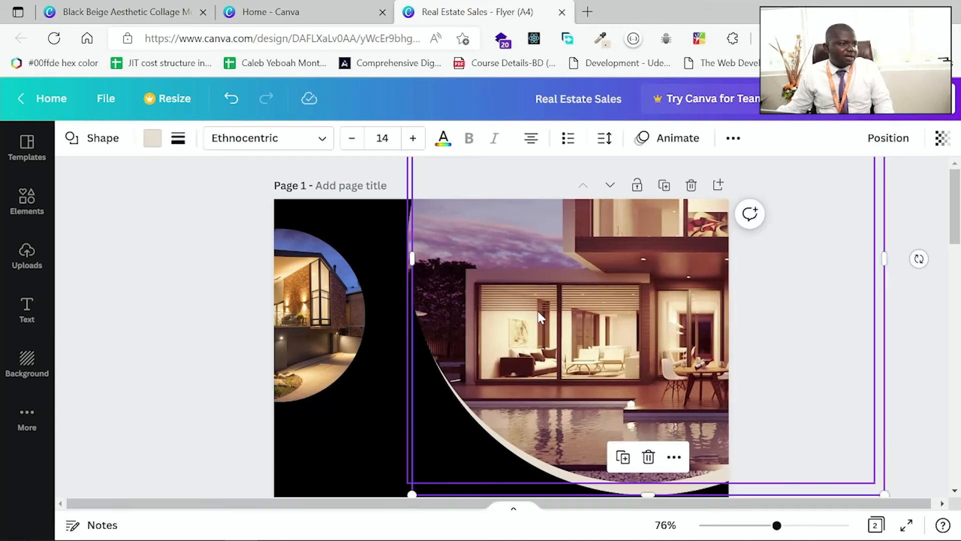
drag(540, 317, 605, 315)
click(446, 329)
drag(447, 328, 365, 346)
drag(645, 340, 524, 346)
Step: Move the small circular house photo across to overhang the page's right edge and open its image editing options
click(300, 335)
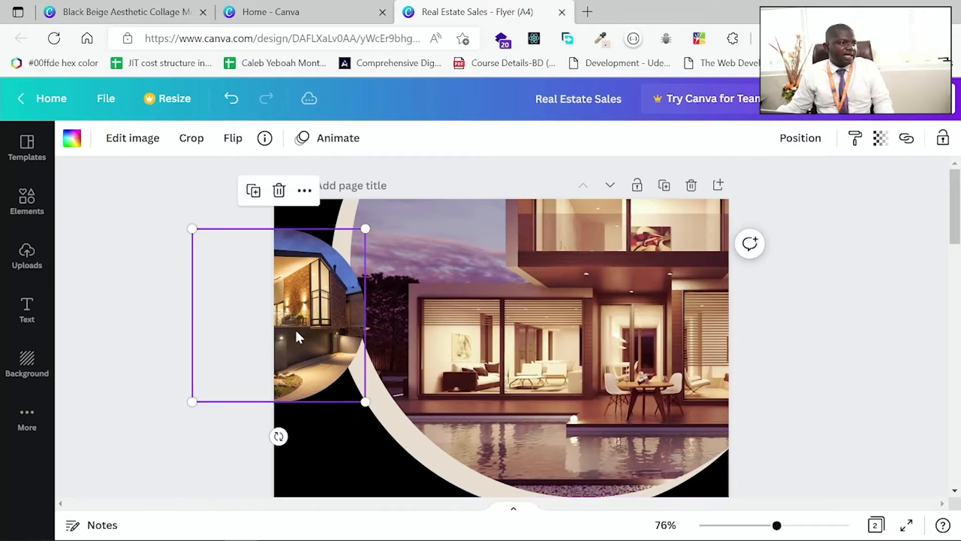
drag(320, 332, 738, 338)
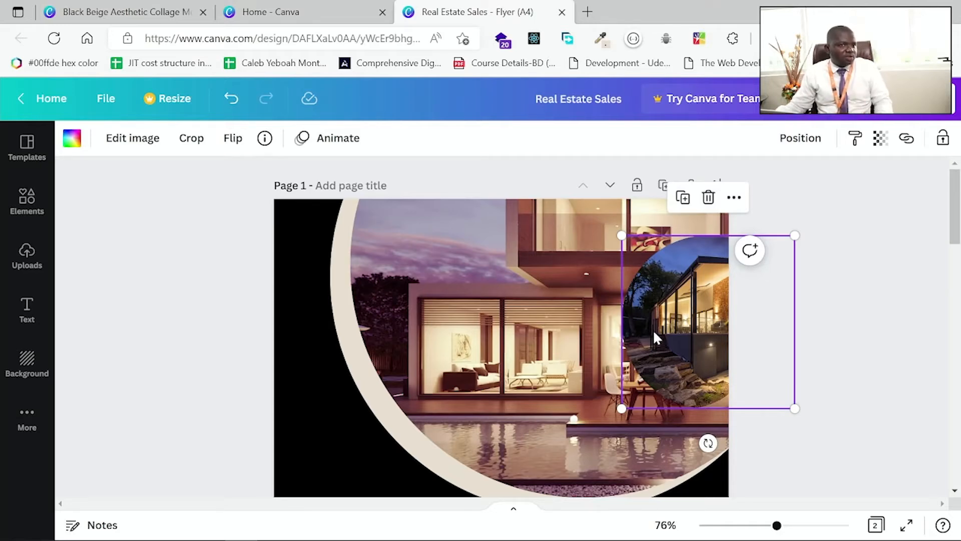
click(131, 145)
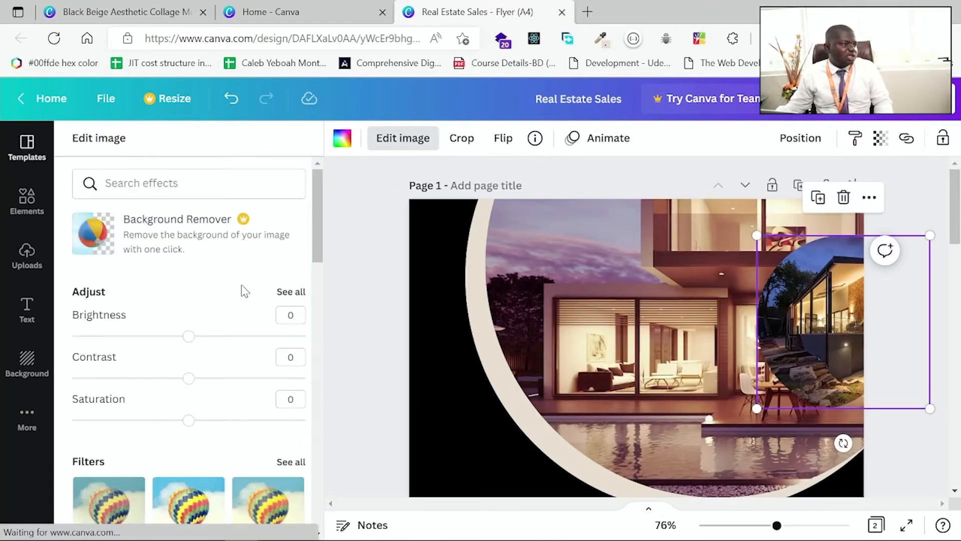
drag(321, 255, 329, 162)
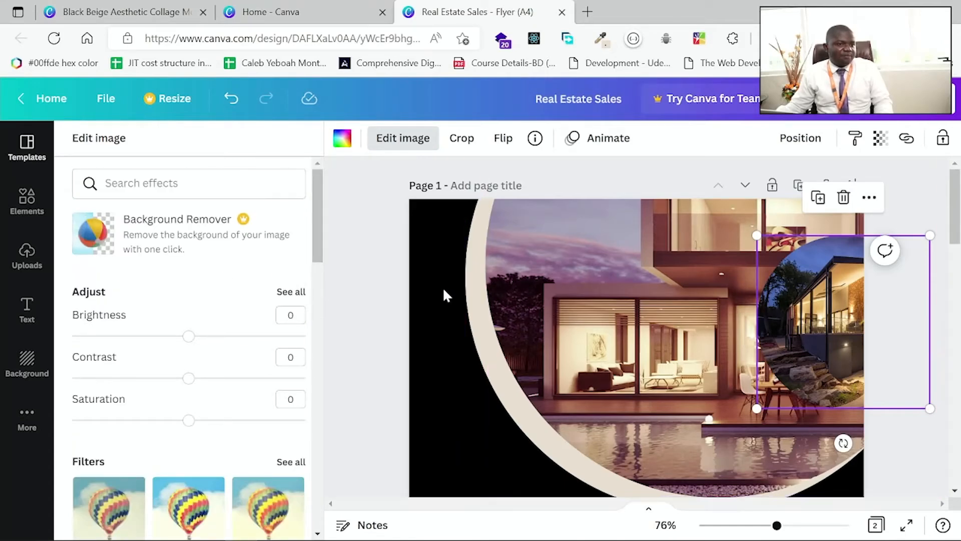
Step: Add another beige circle to page 1 and place it over the large photo, beside the small circular photo
click(28, 203)
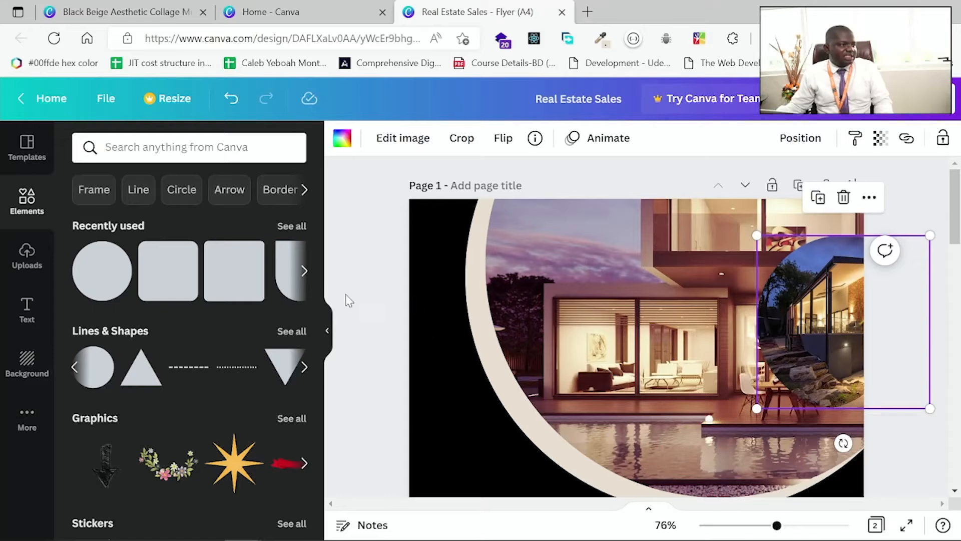
click(103, 276)
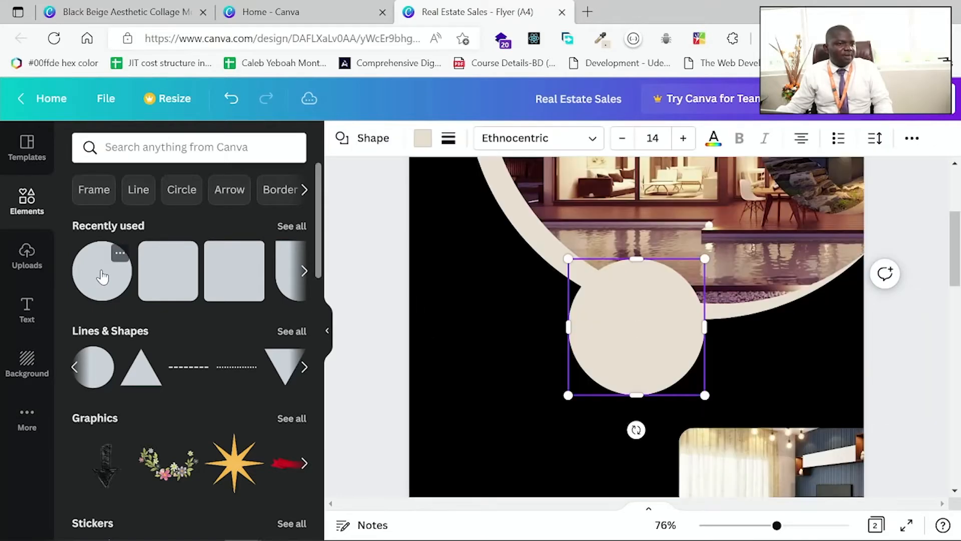
scroll(910, 365, up, 4)
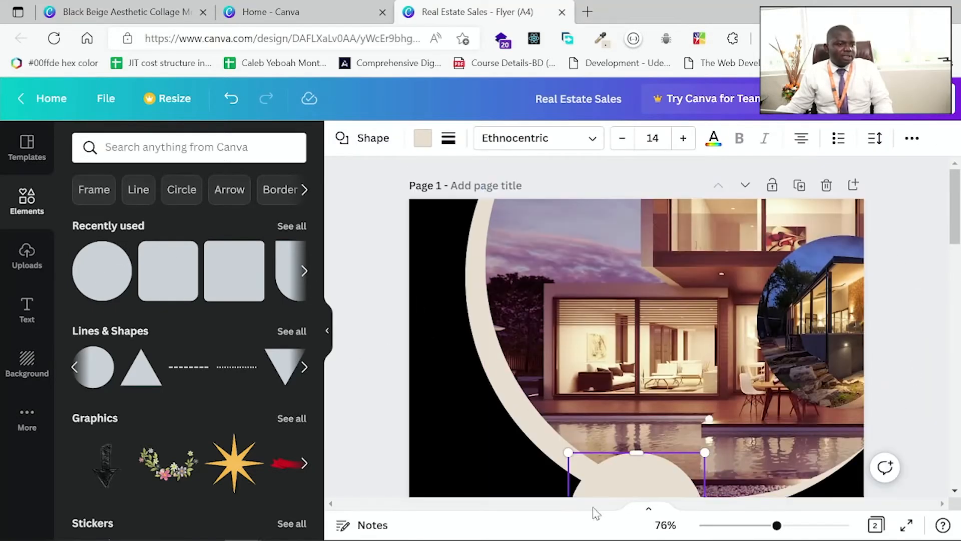
drag(626, 471, 693, 262)
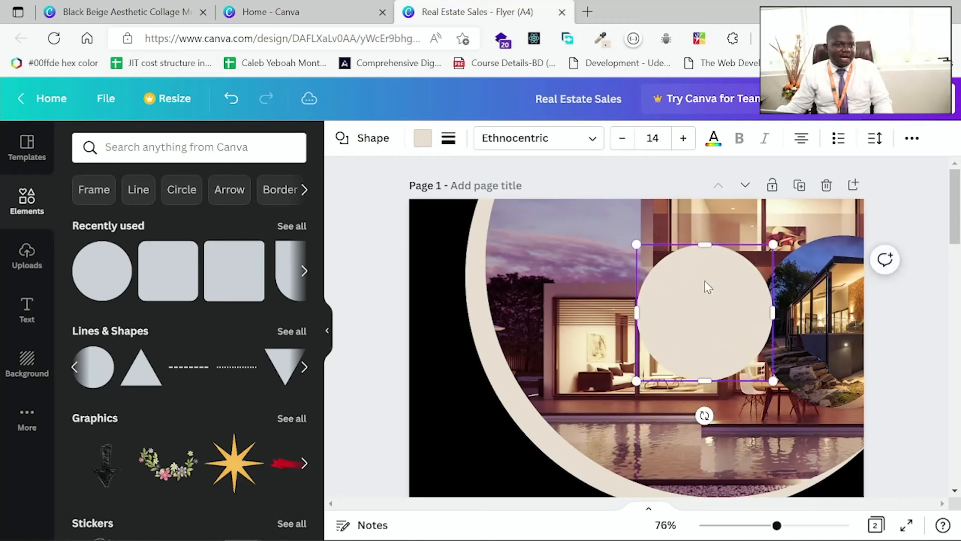
Step: Enlarge the new beige circle to about half the page width and move it up to the page's top edge
click(844, 328)
click(670, 294)
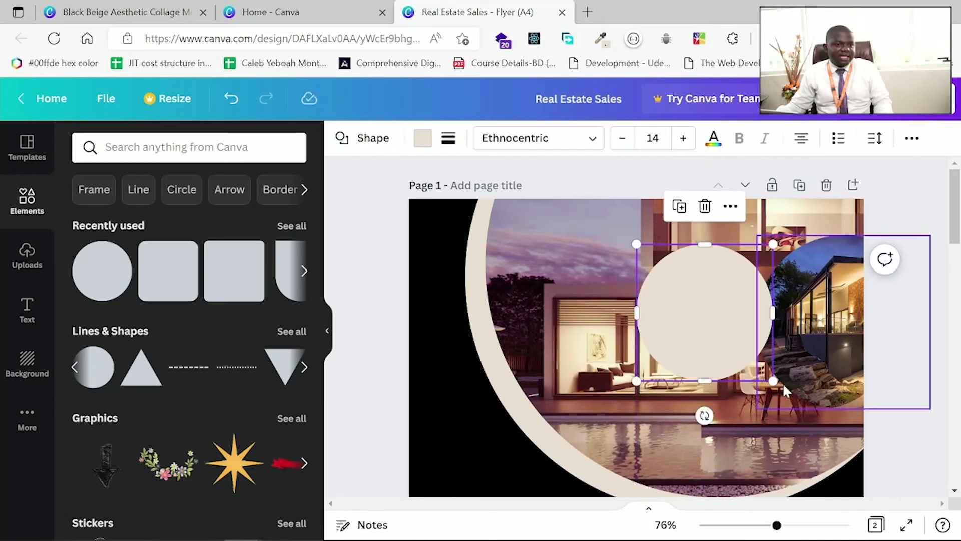
drag(774, 382, 872, 458)
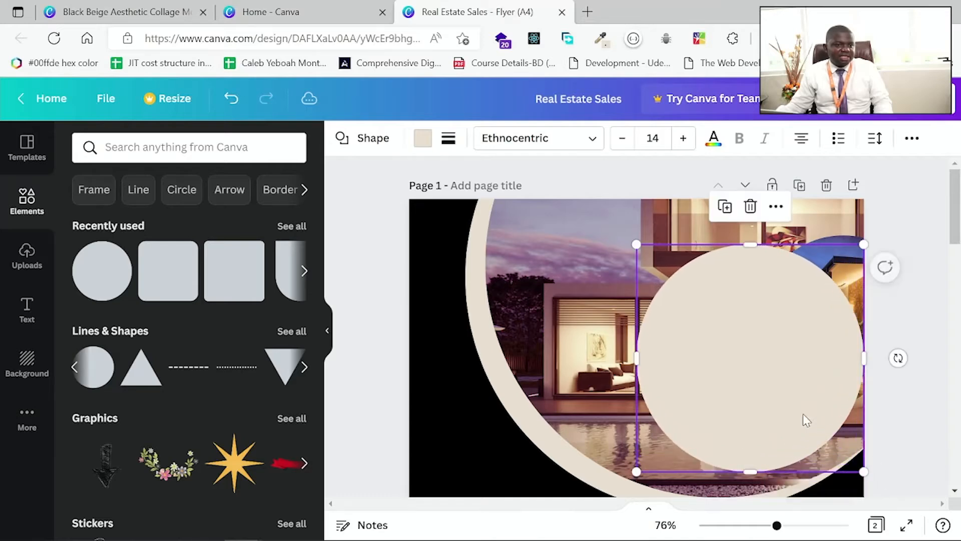
drag(743, 383, 685, 339)
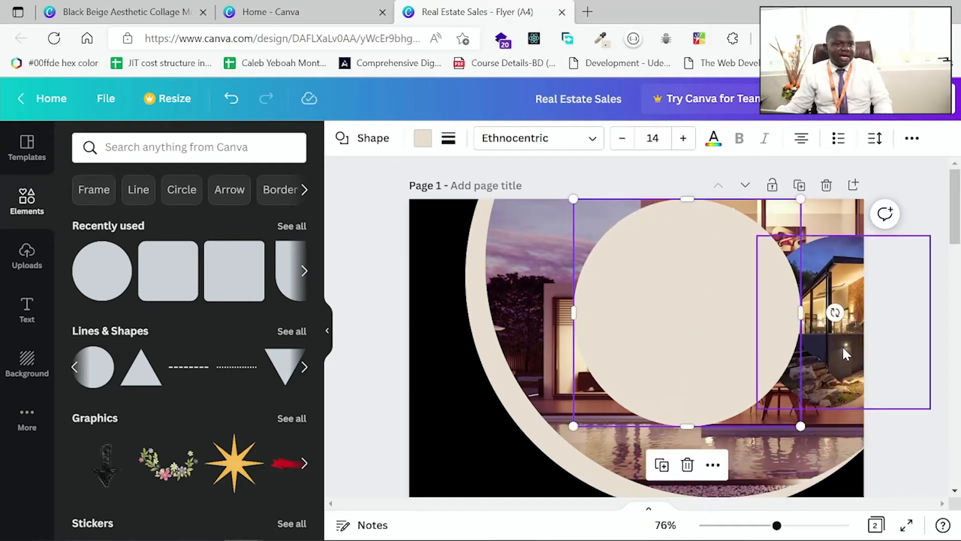
Step: Move the small circular house photo onto the new beige circle and bring it forward one layer
drag(842, 346, 790, 345)
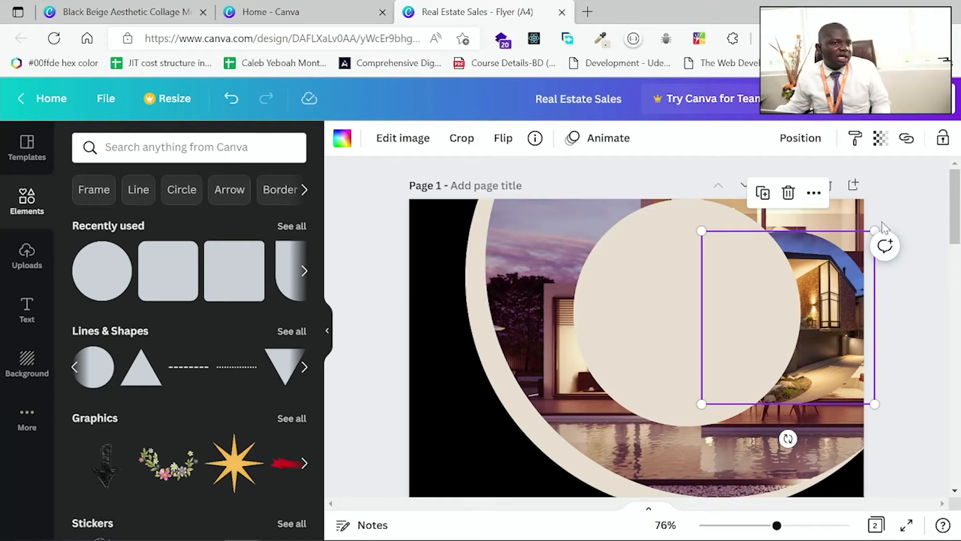
click(799, 143)
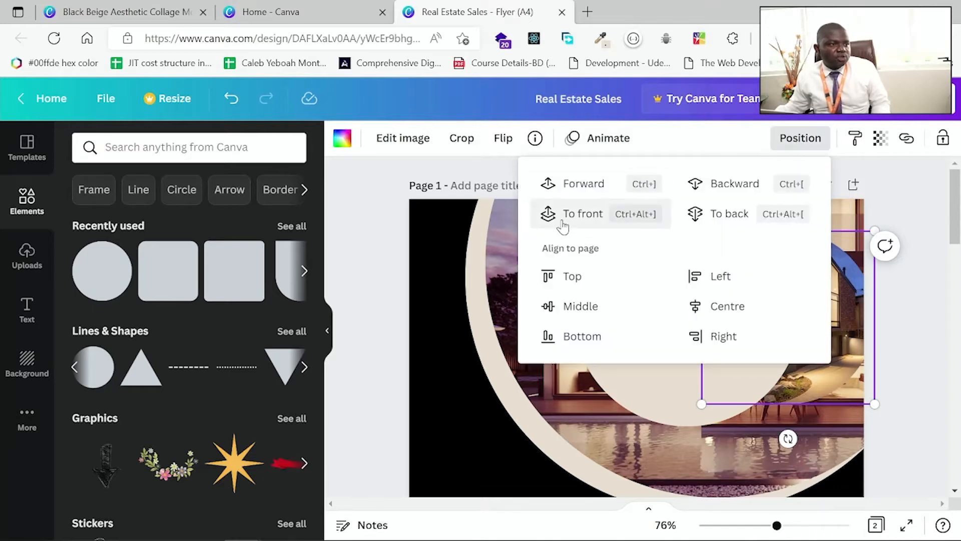
click(566, 184)
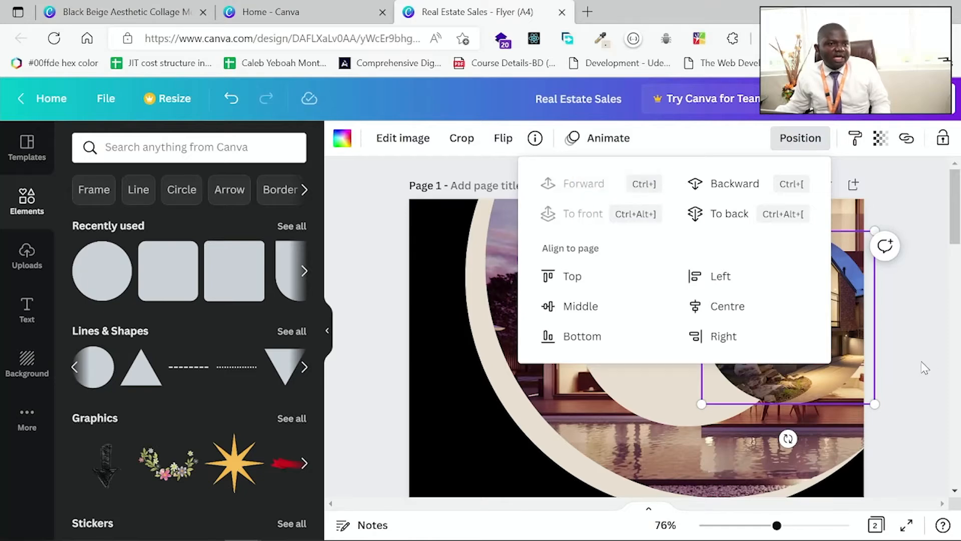
click(927, 359)
Step: Shift the new beige circle to overhang page 1's right edge and place the small circular house photo on top of it
drag(789, 331, 595, 344)
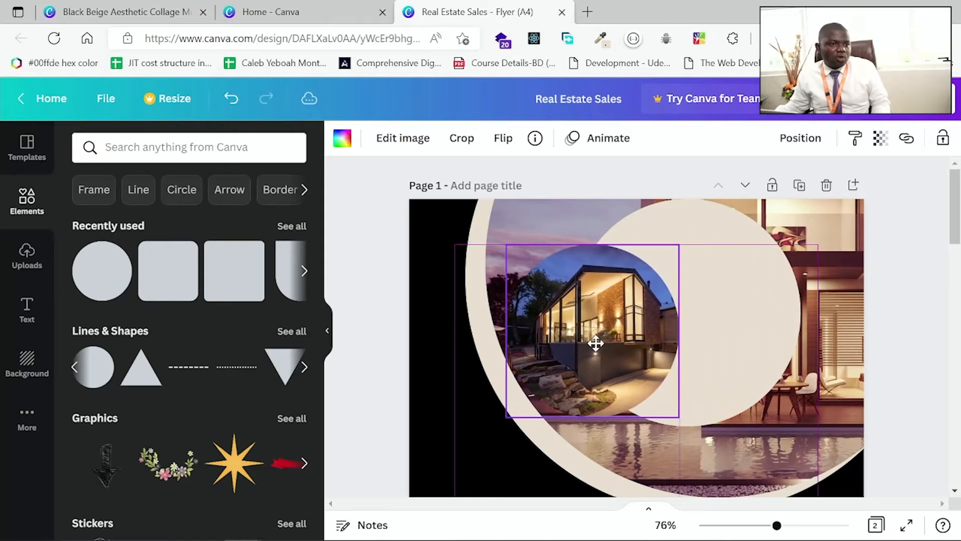
drag(775, 327, 921, 320)
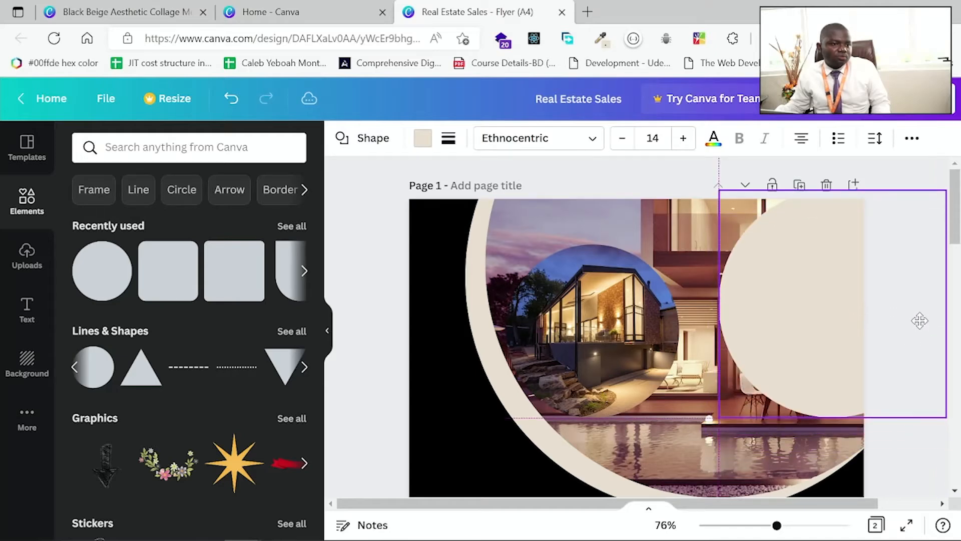
click(602, 372)
drag(545, 333, 771, 308)
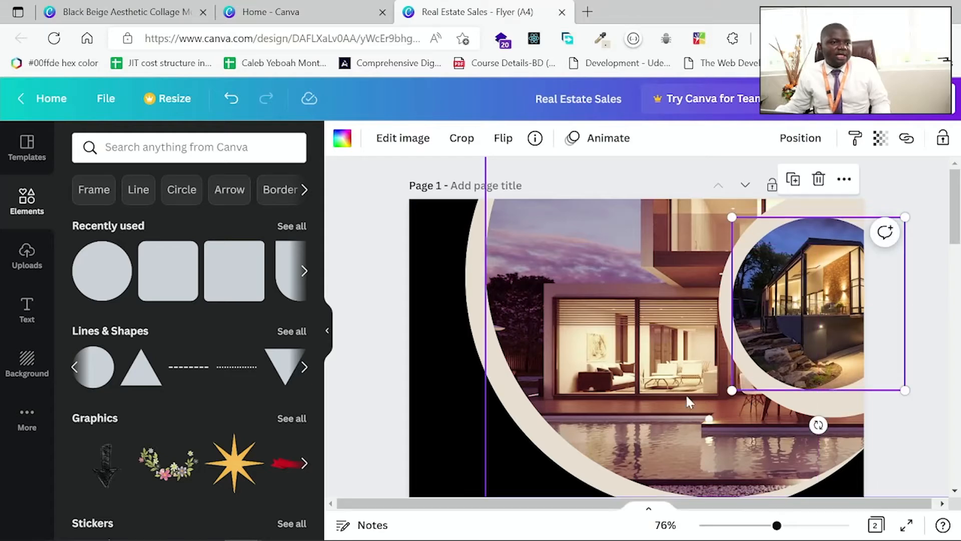
Step: Shrink the beige circle behind the small house photo and recentre it to leave a thin, even rim around the photo
click(818, 404)
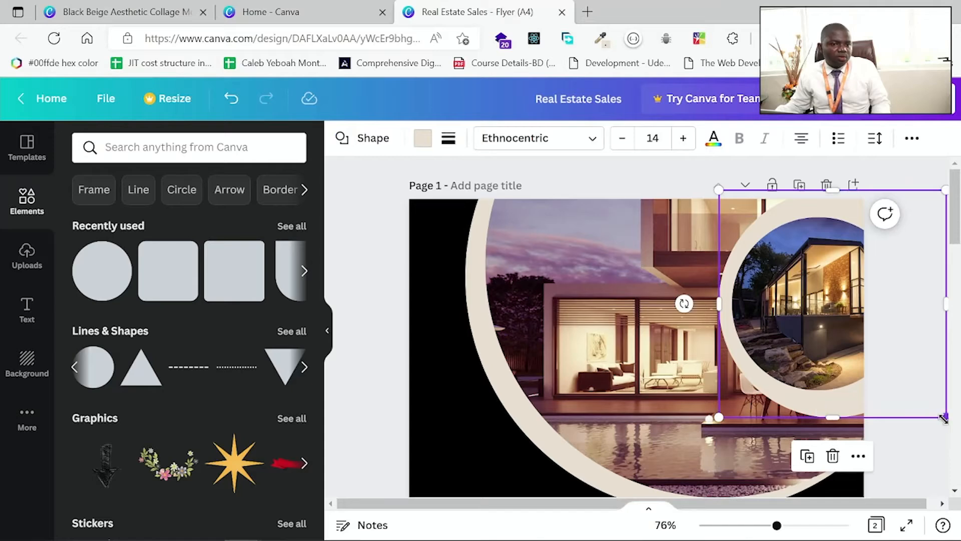
drag(945, 418, 927, 396)
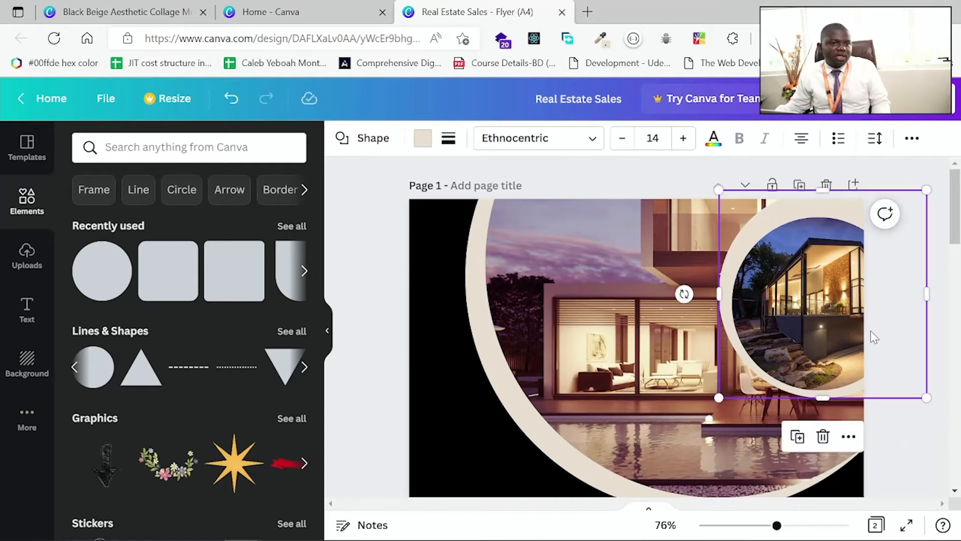
drag(732, 218, 732, 228)
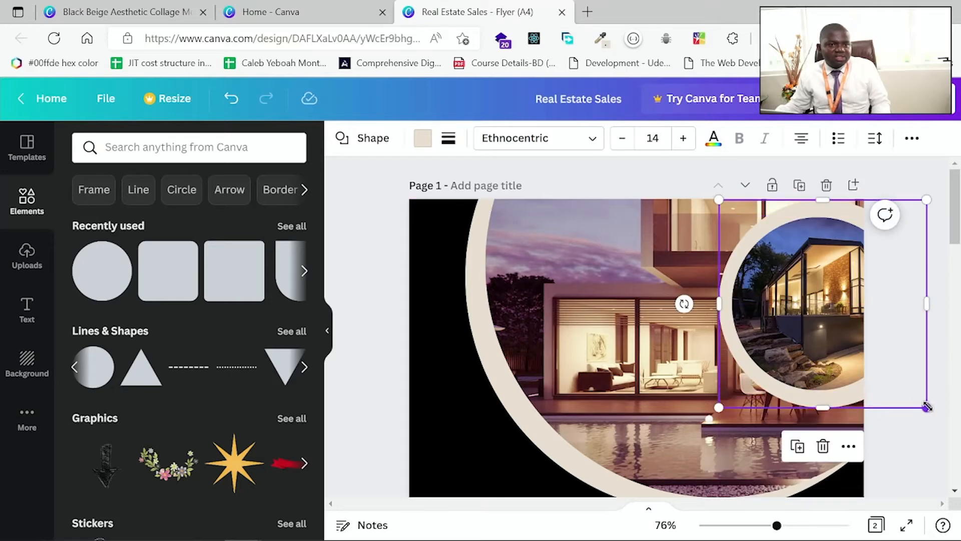
mouse_move(927, 407)
mouse_down()
mouse_move(917, 396)
mouse_move(923, 402)
mouse_up()
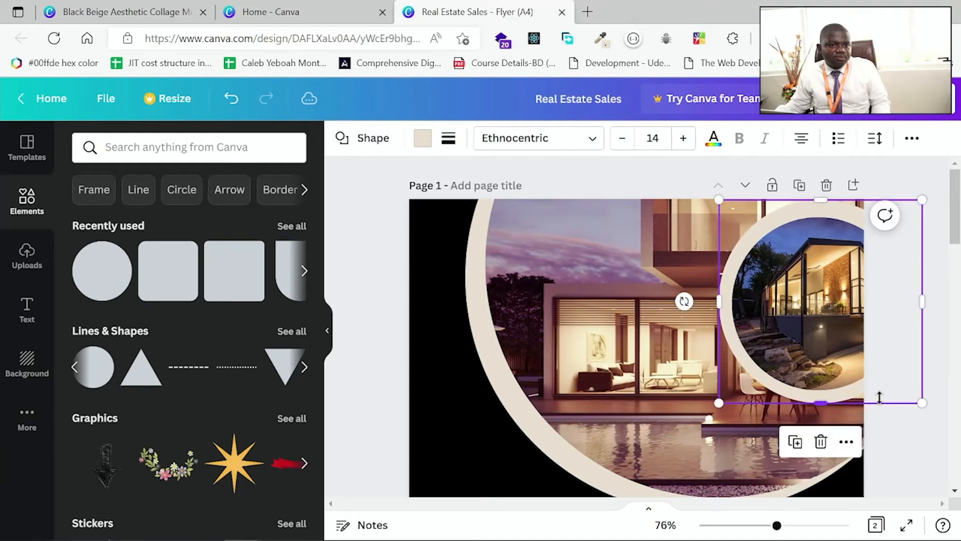
drag(837, 396, 838, 398)
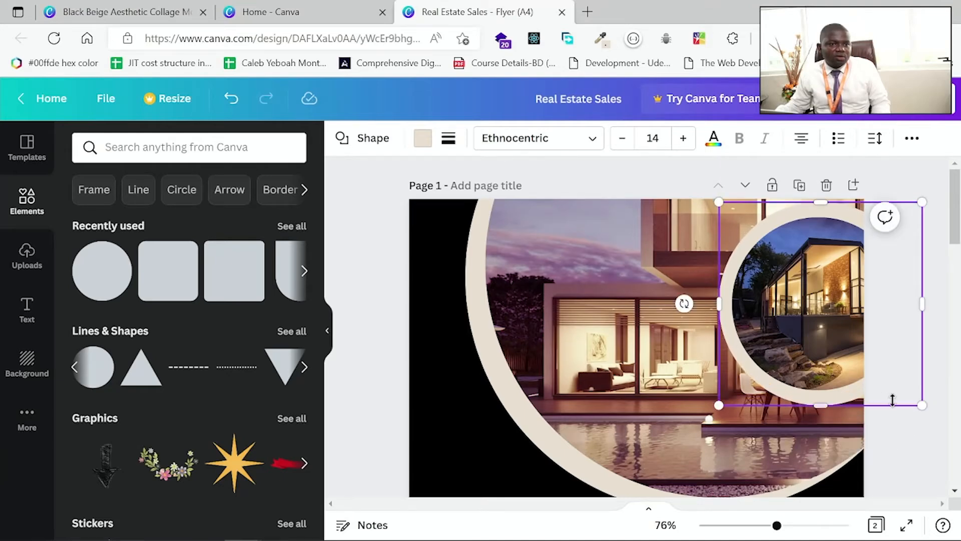
drag(922, 404, 899, 392)
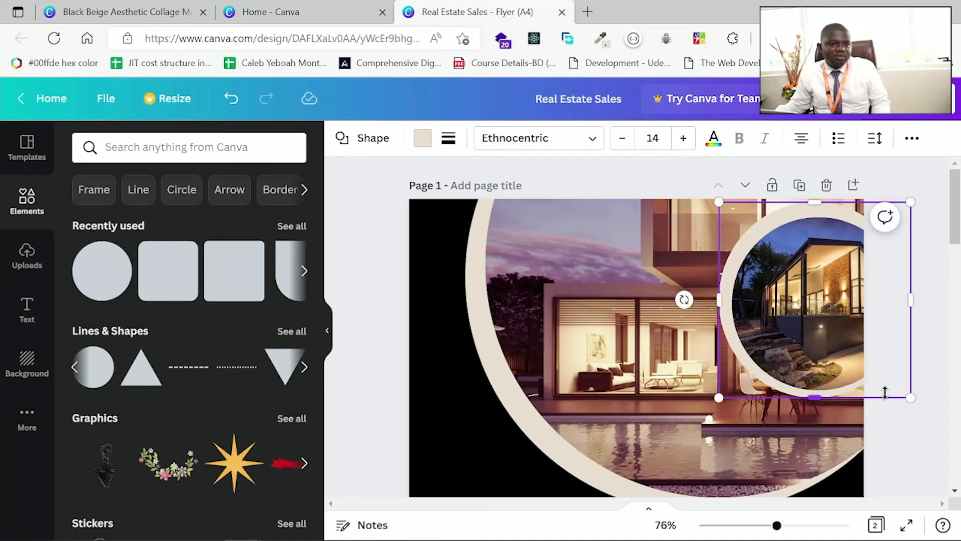
drag(728, 216, 735, 221)
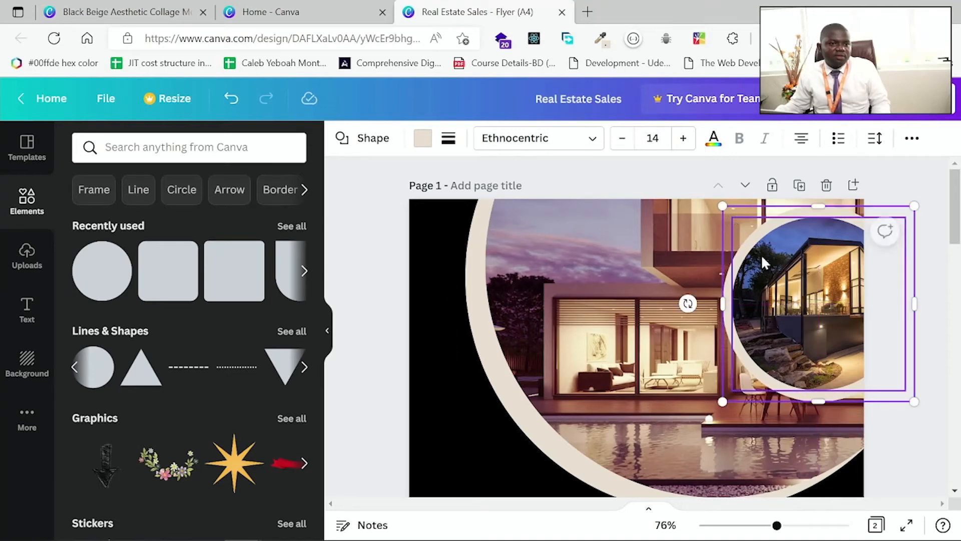
drag(914, 399, 905, 390)
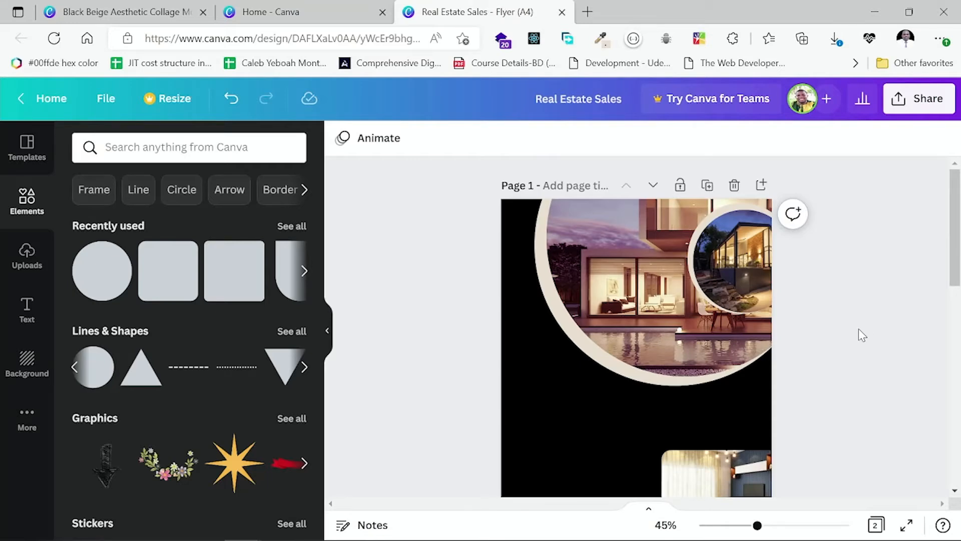
Step: Recolour the circle behind the small house photo white
click(689, 257)
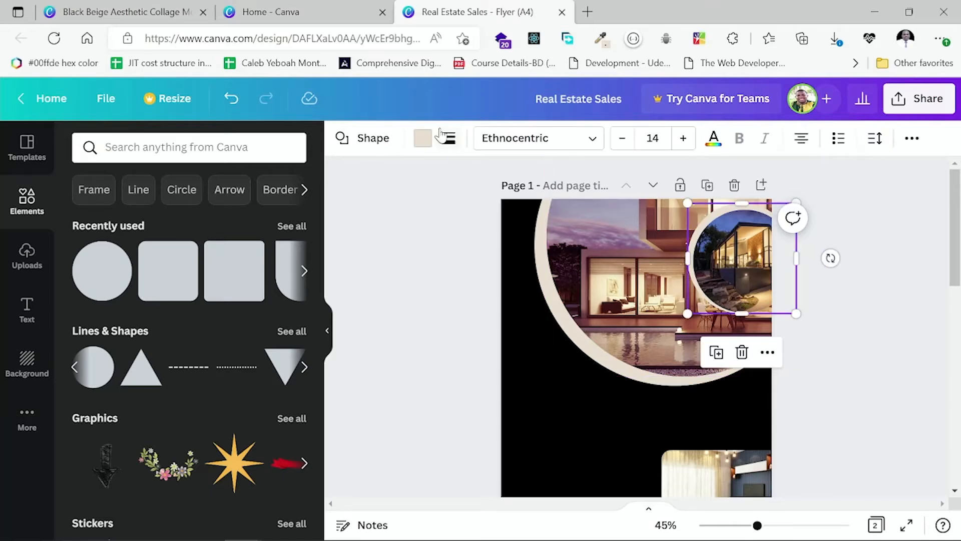
click(423, 137)
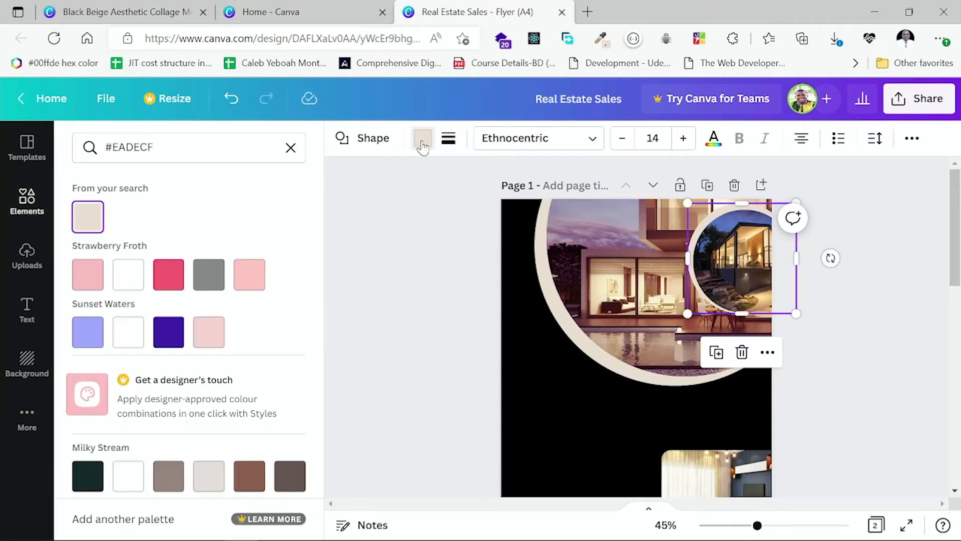
click(125, 277)
key(Escape)
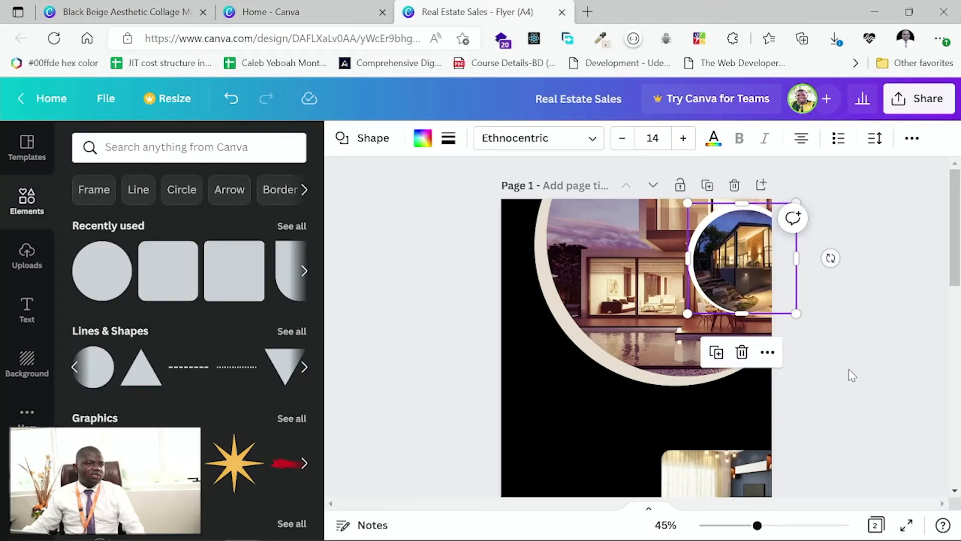
click(559, 424)
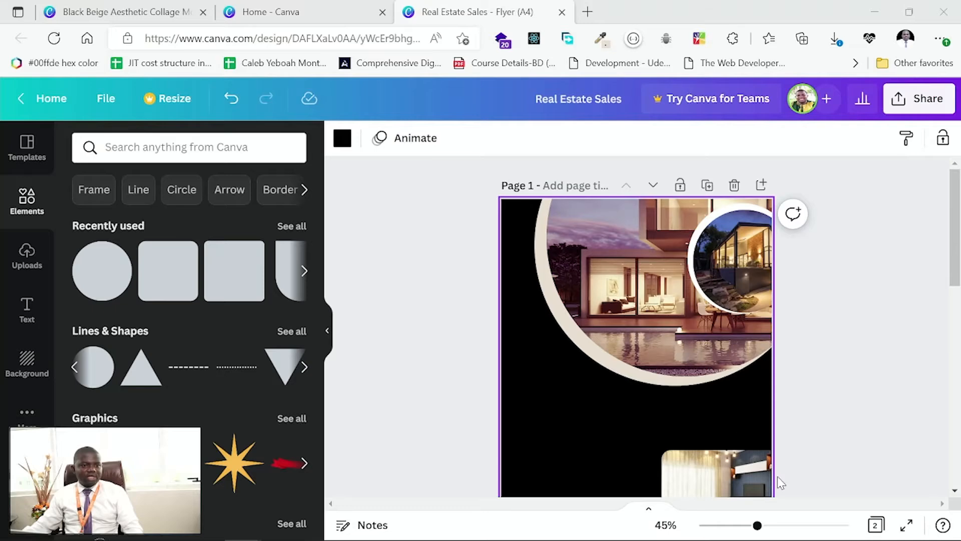
Step: Move the living-room photo near the bottom of page 1 slightly upward, still overhanging the page's right edge
scroll(780, 482, down, 2)
click(779, 446)
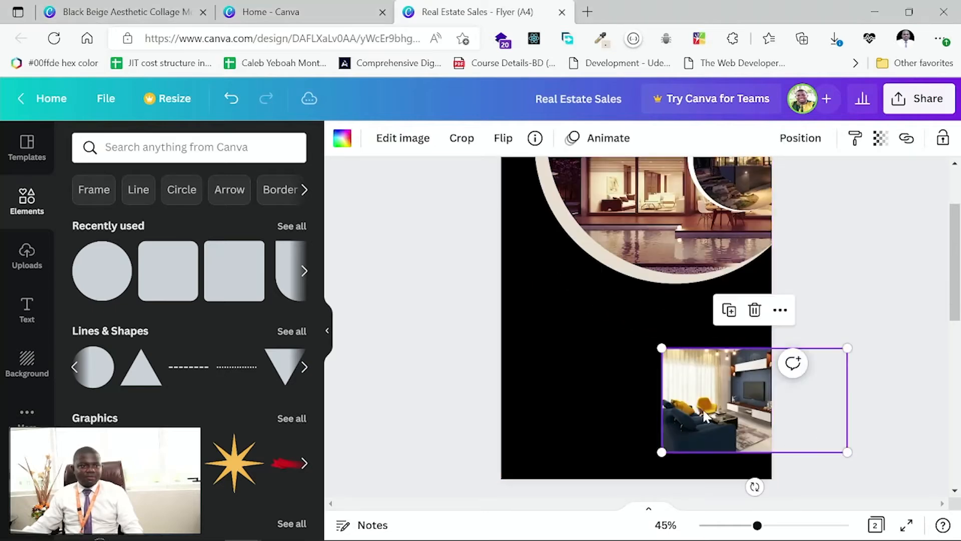
mouse_move(704, 412)
mouse_down()
mouse_move(713, 396)
mouse_move(702, 395)
mouse_up()
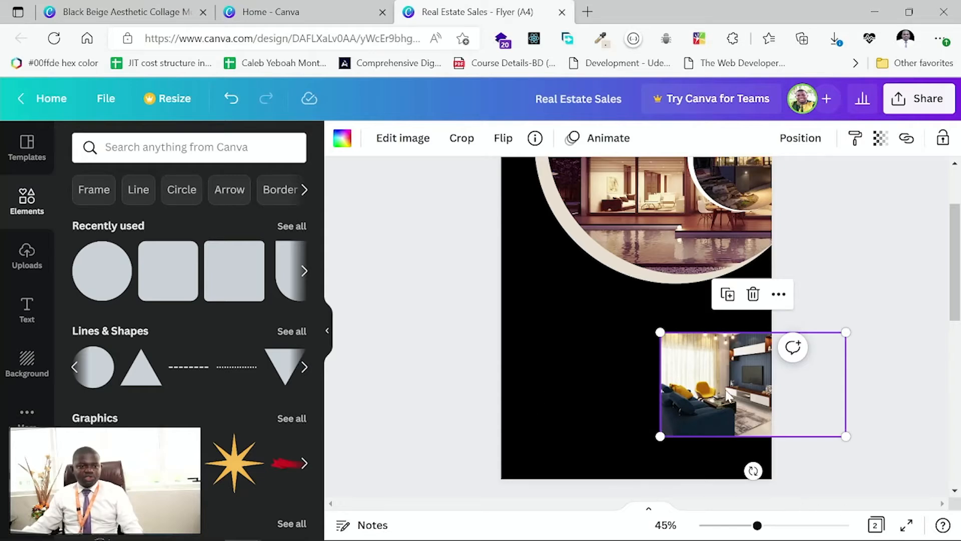
drag(729, 396, 725, 386)
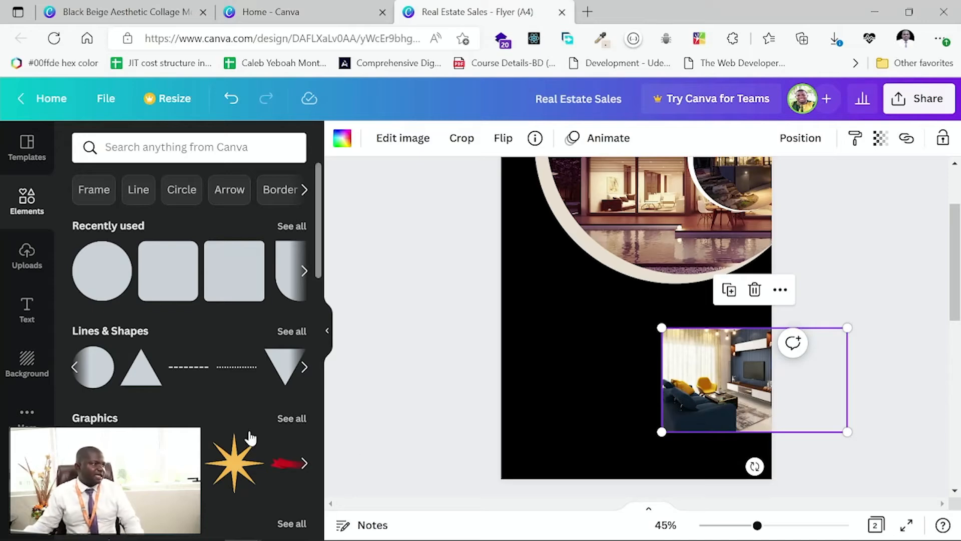
Step: Browse the available text styles and font combinations for the flyer's heading
click(30, 303)
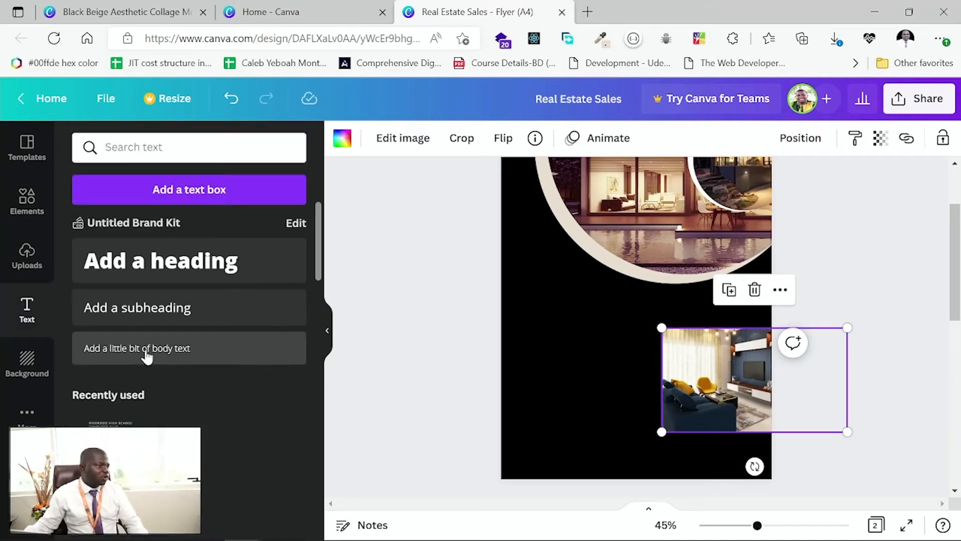
scroll(148, 354, down, 8)
scroll(165, 363, down, 5)
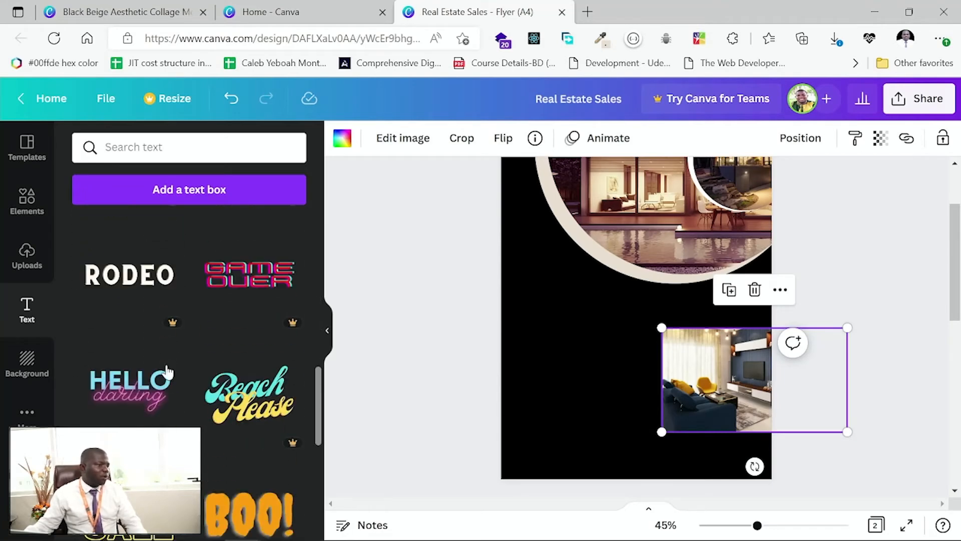
scroll(232, 472, down, 6)
scroll(232, 473, down, 5)
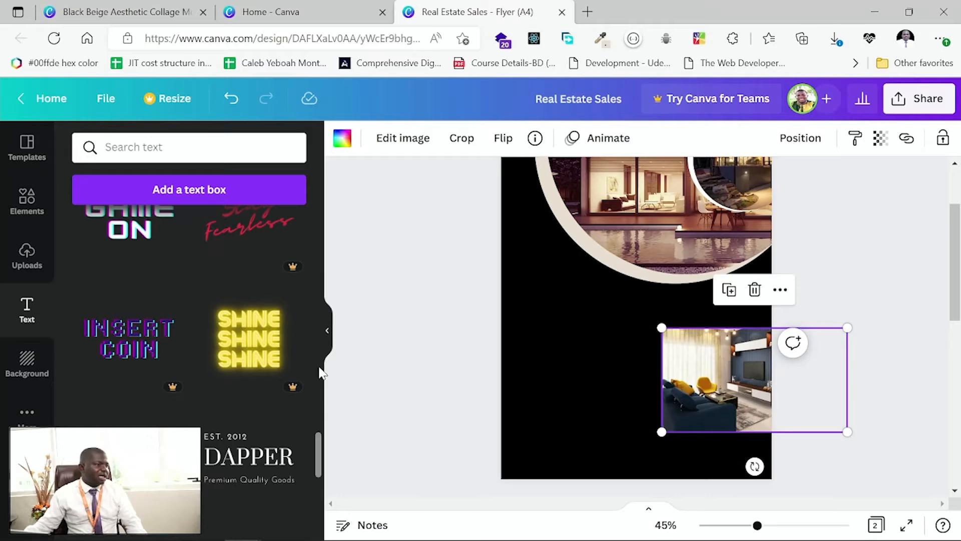
drag(319, 453, 313, 297)
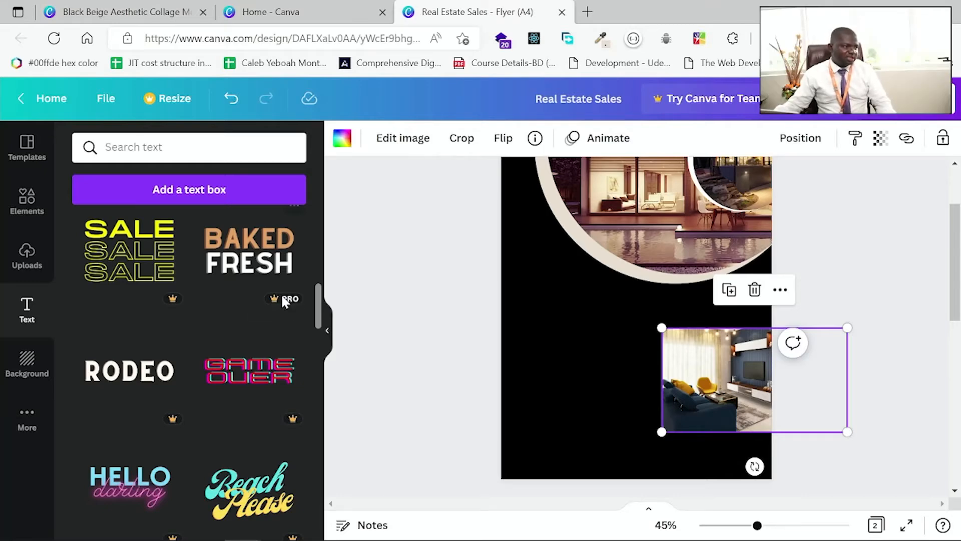
scroll(281, 293, up, 1)
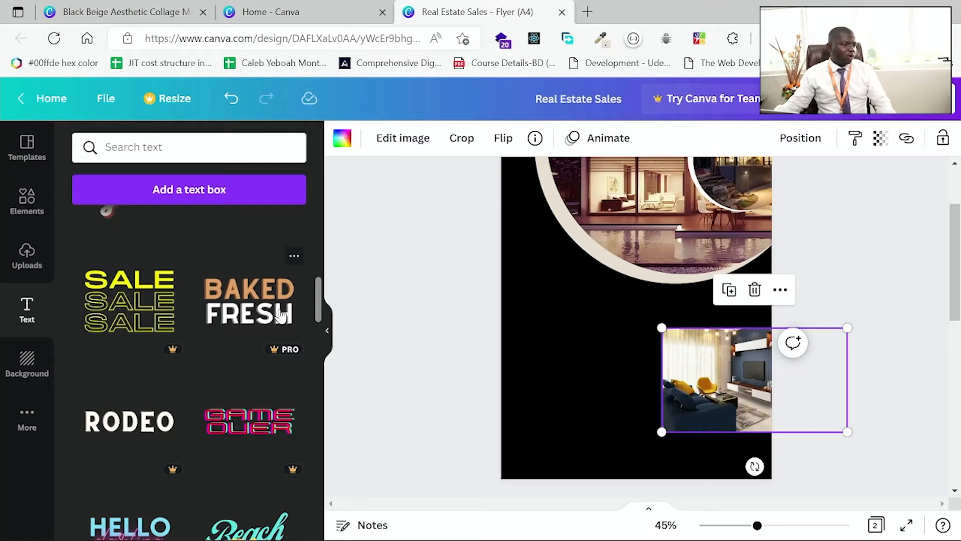
scroll(281, 315, up, 6)
scroll(275, 315, up, 3)
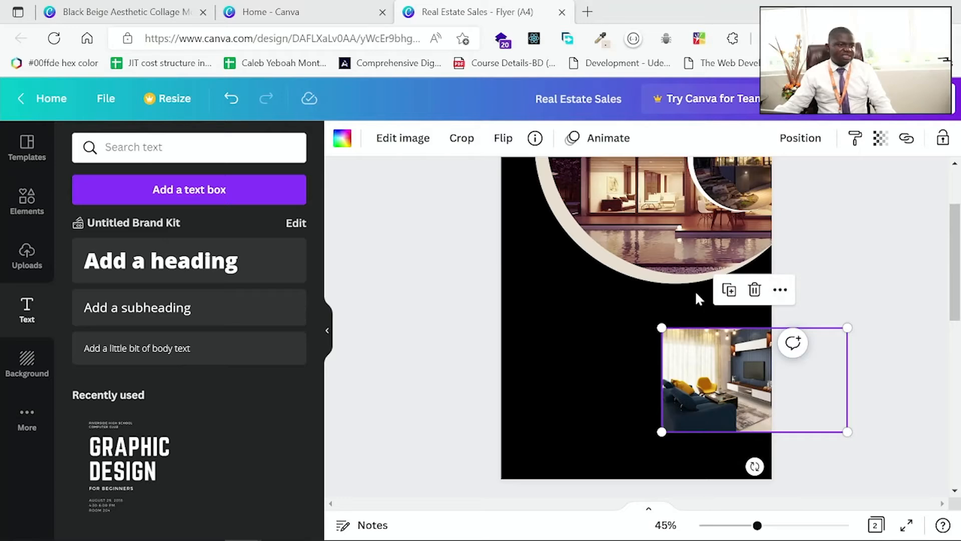
Step: Add a heading to page 1, place it beside the living-room photo, and narrow its text box to clear the photo
click(559, 339)
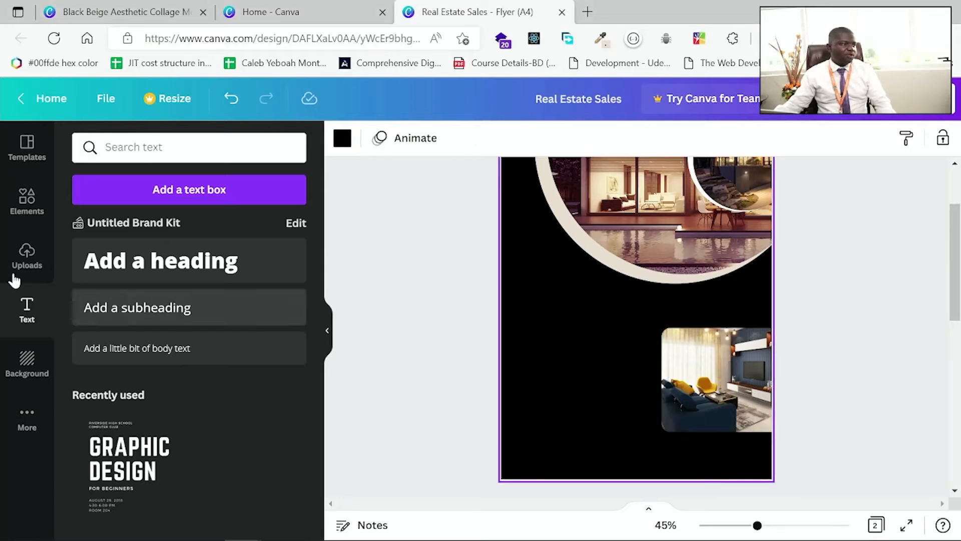
click(217, 264)
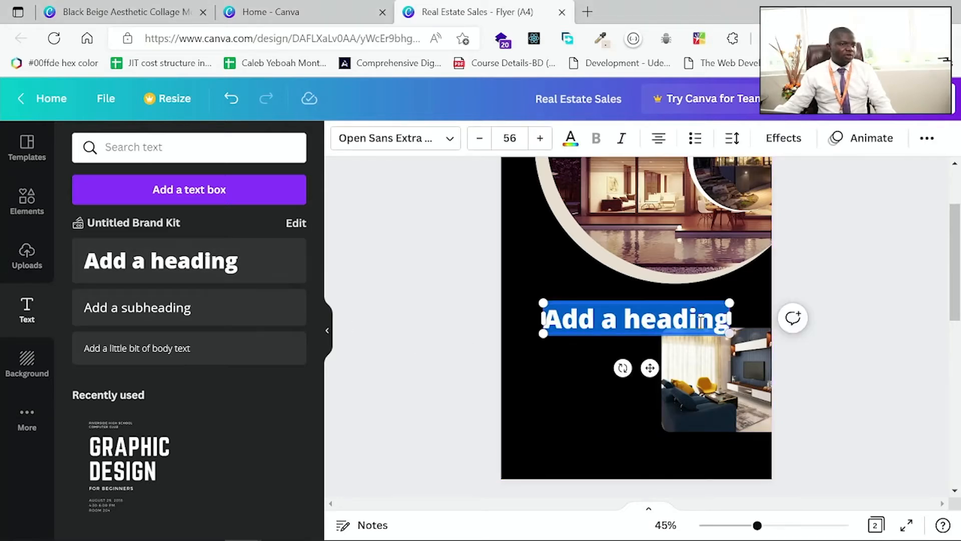
click(617, 320)
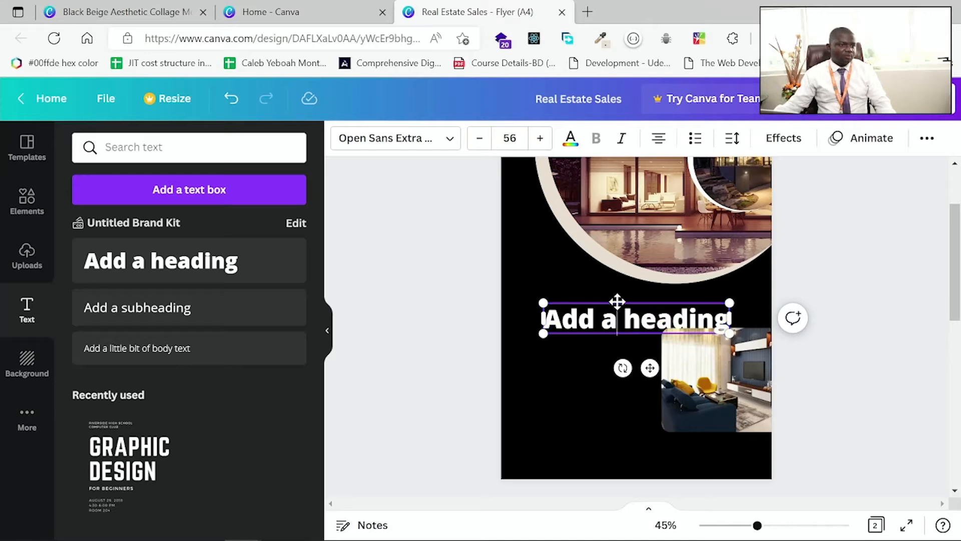
drag(618, 302, 580, 325)
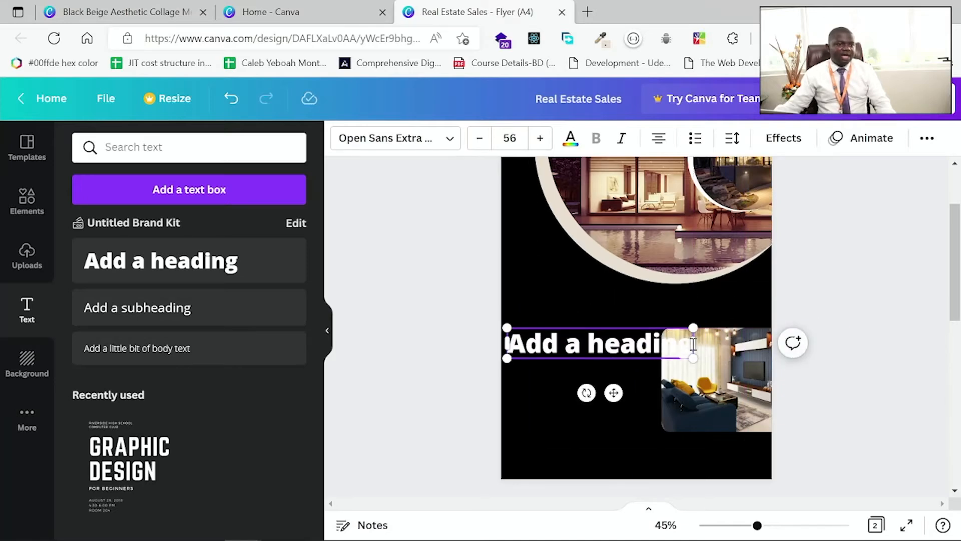
drag(693, 343, 611, 354)
Step: Replace the placeholder heading text with "MORDERN"
drag(565, 410, 530, 342)
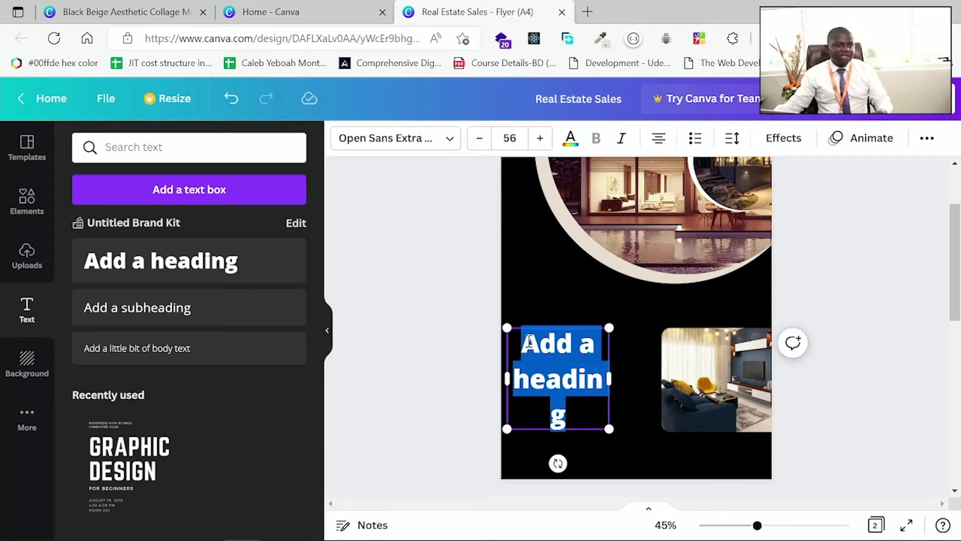
text(Mo)
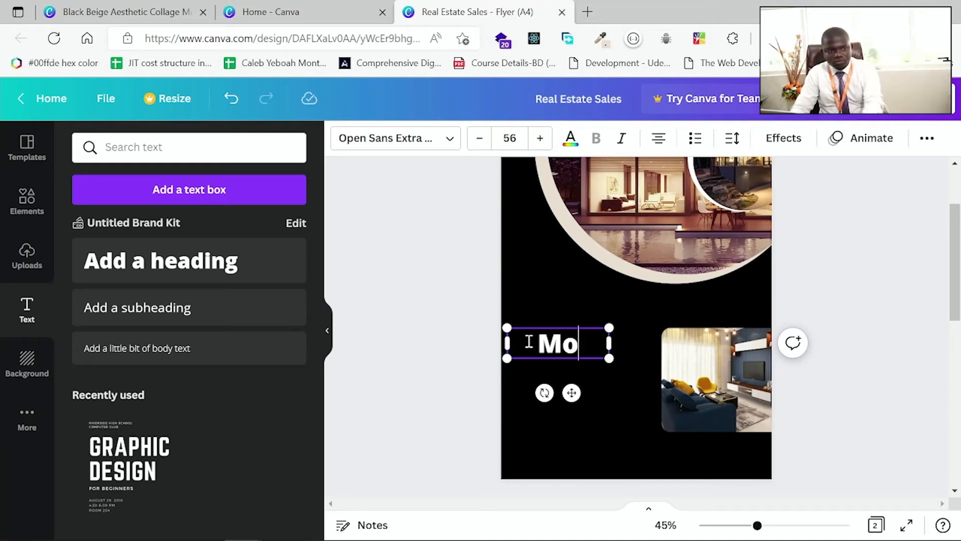
key(BackSpace)
text(ORD)
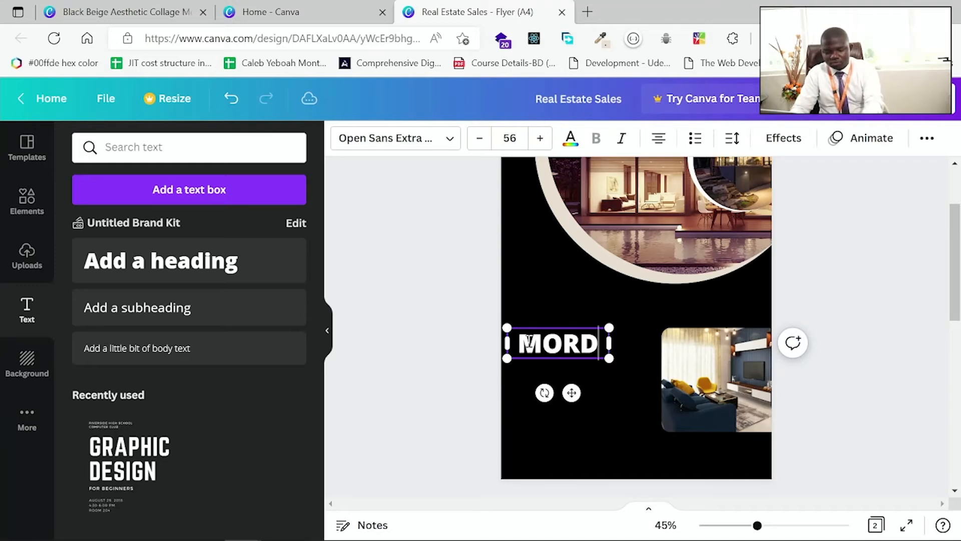
text(ERN)
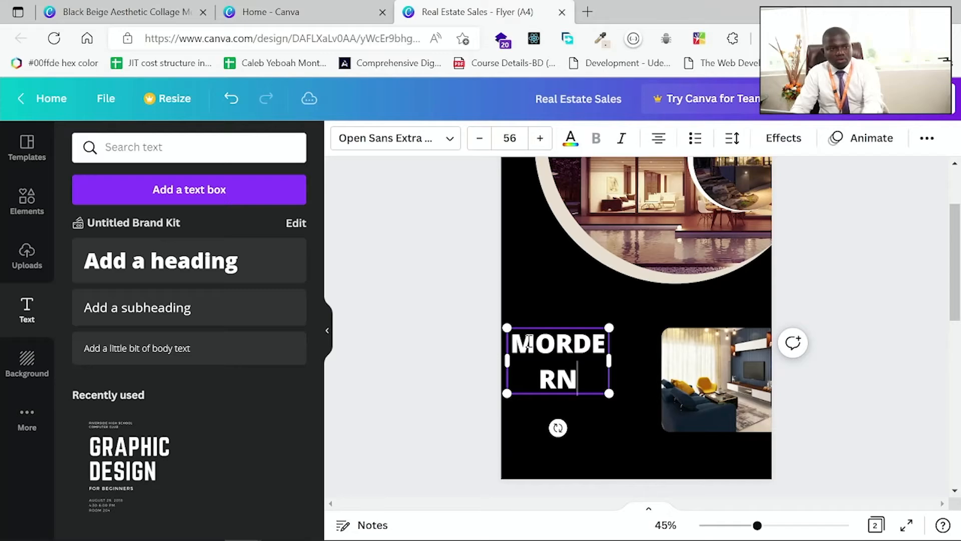
Step: Complete the heading as "MORDERN HOUSE" and widen its text box so that each word fits on one line
text( h)
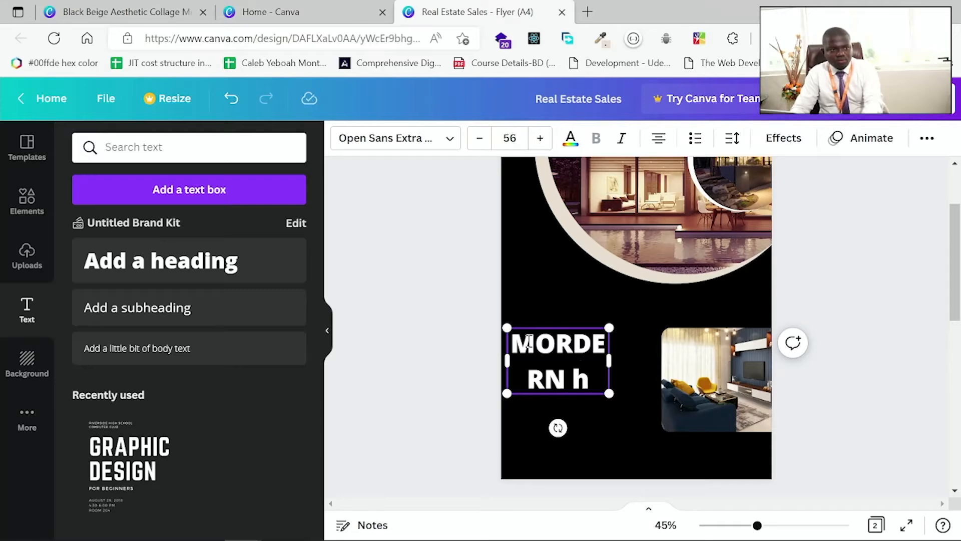
key(BackSpace)
text(HOU)
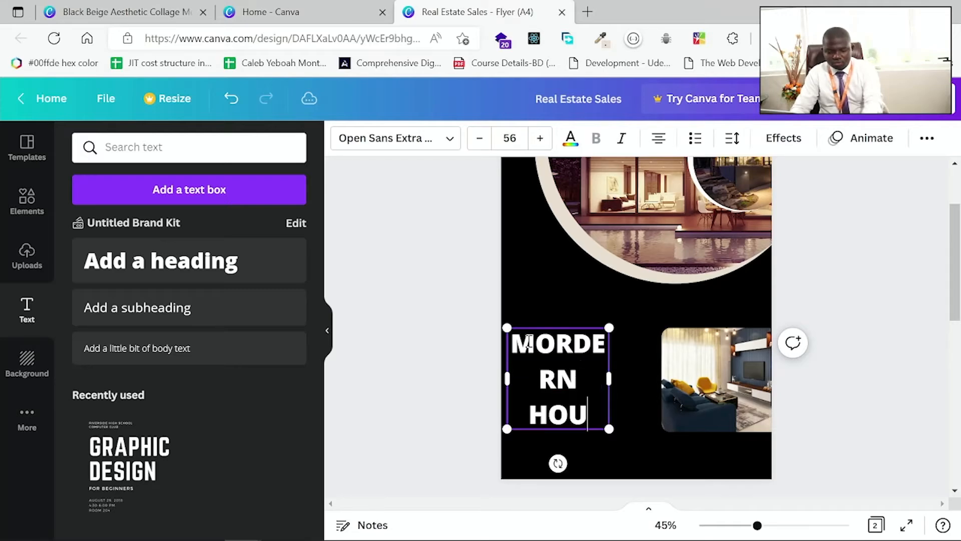
text(SE)
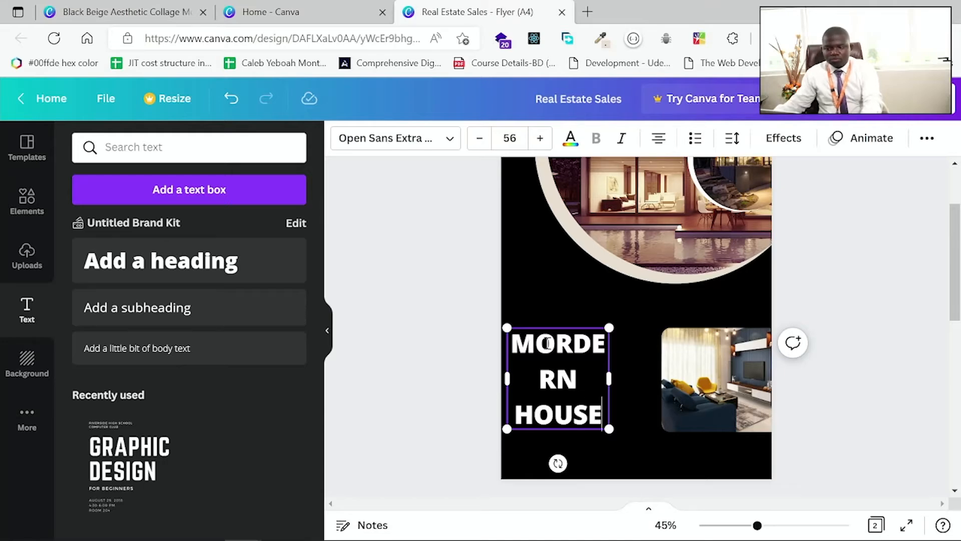
drag(610, 379, 646, 372)
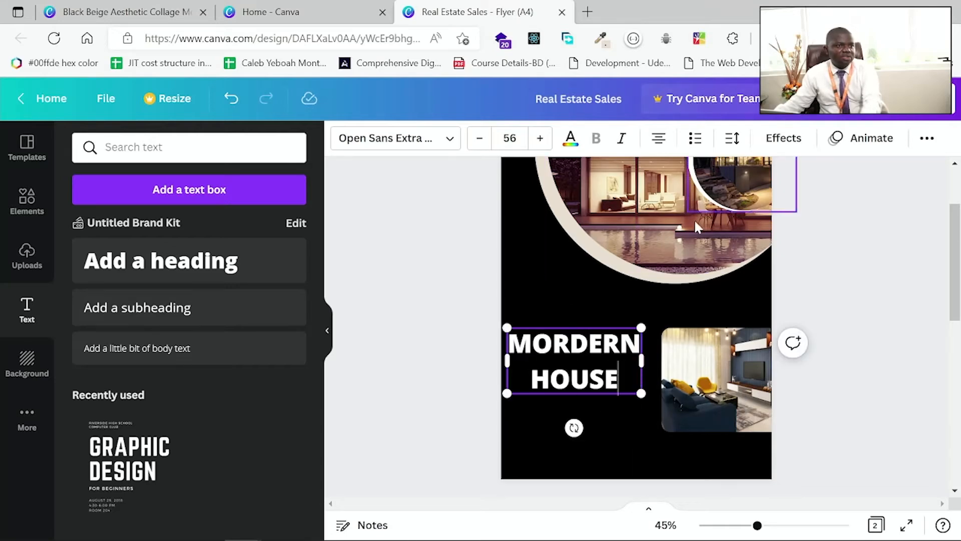
Step: Left-align the "MORDERN HOUSE" heading and move it up beneath the large circular photo, leaving a small margin from the page's left edge
click(659, 143)
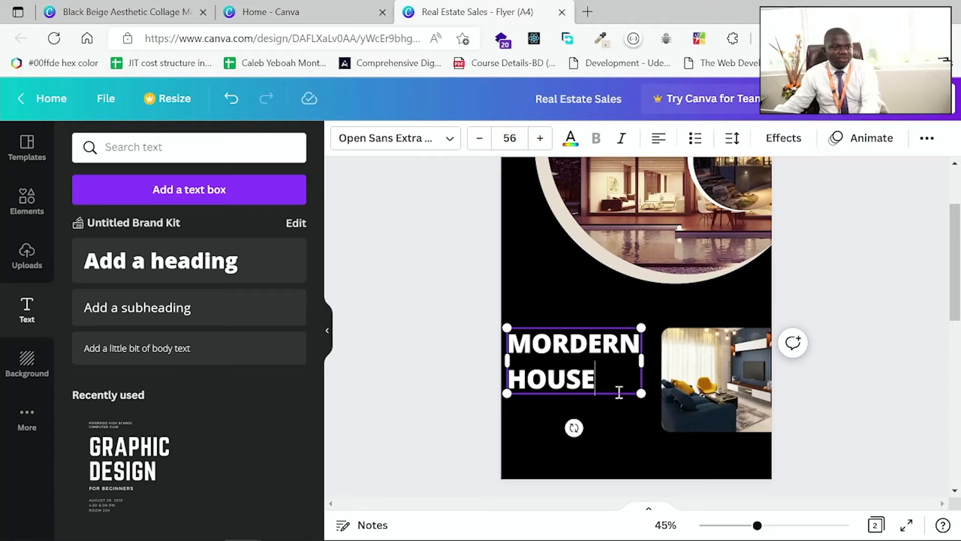
drag(616, 395, 611, 365)
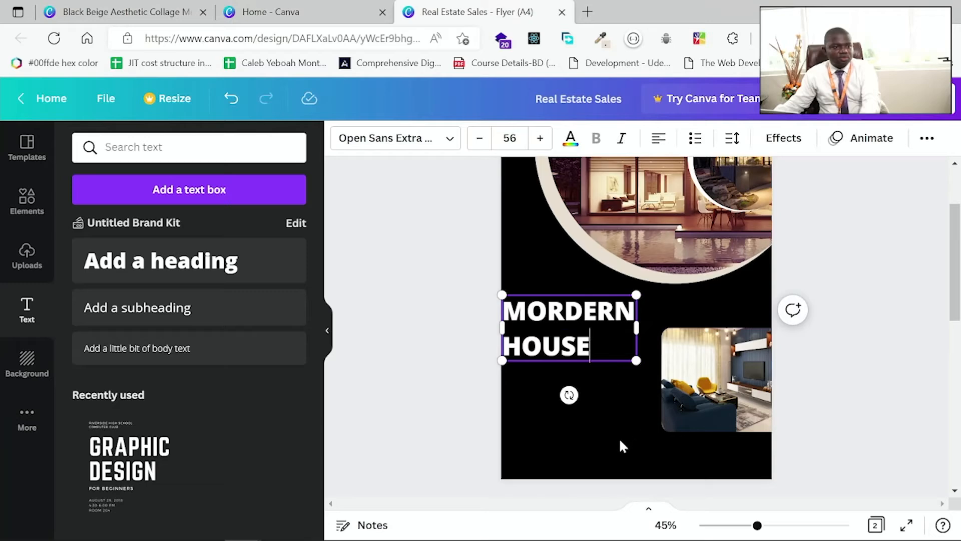
click(603, 410)
click(593, 348)
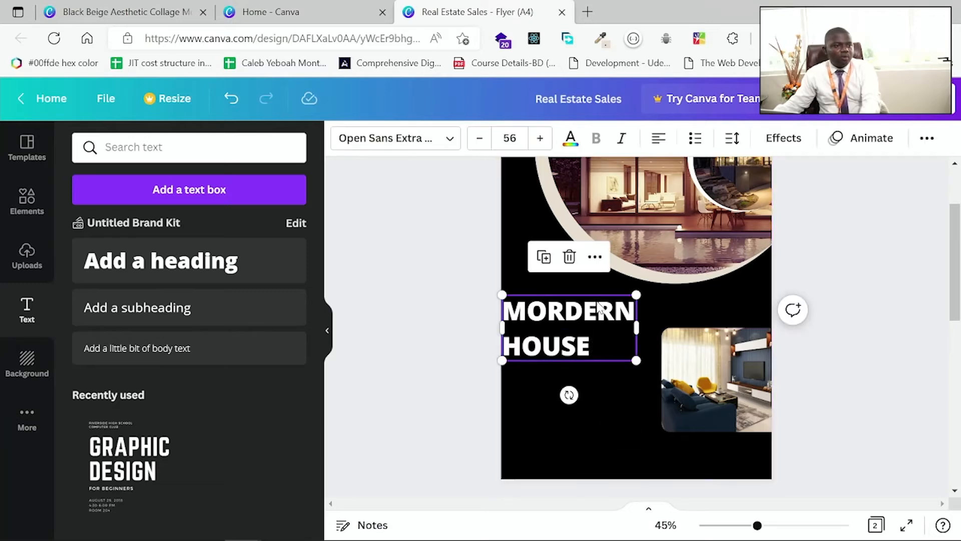
drag(607, 359, 618, 360)
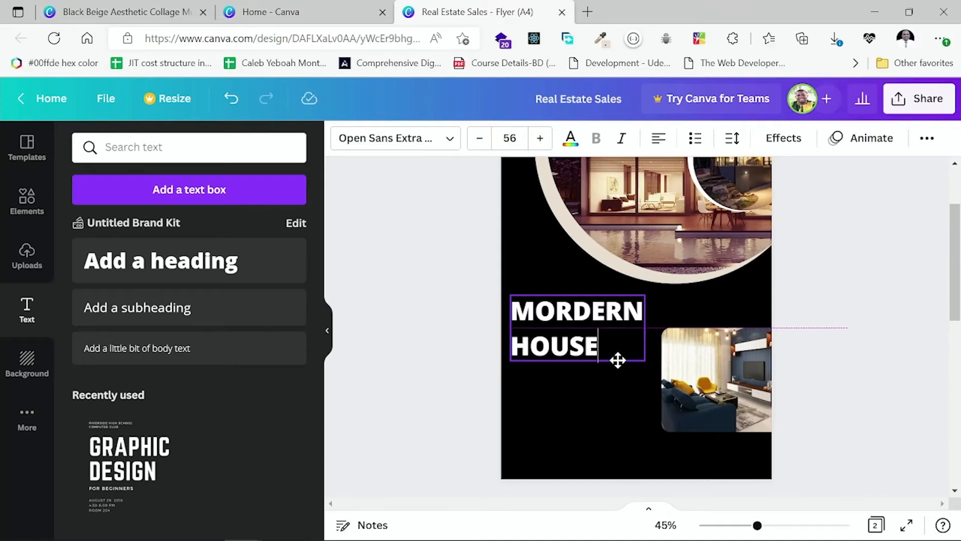
drag(617, 360, 619, 360)
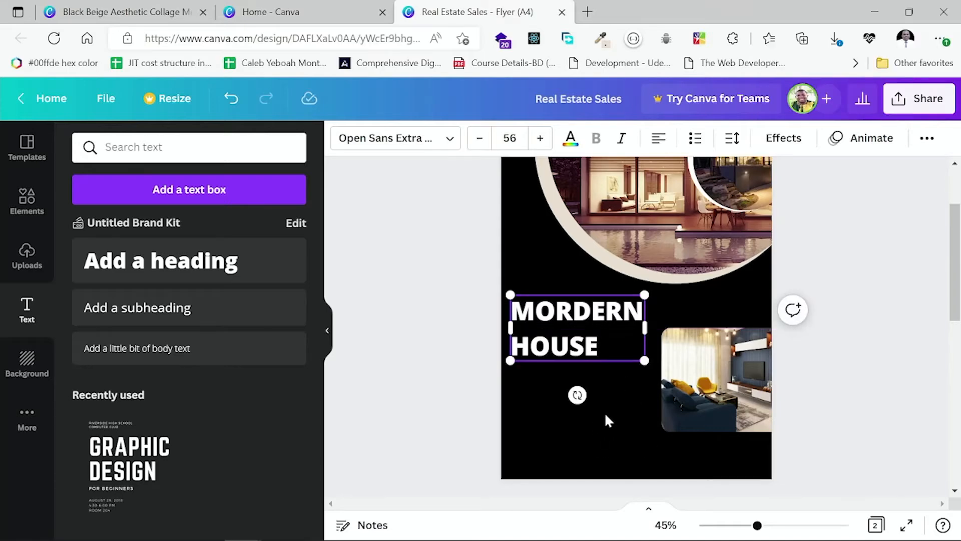
Step: Add a subheading to page 1 and place it just below the "MORDERN HOUSE" heading with a small gap
click(214, 311)
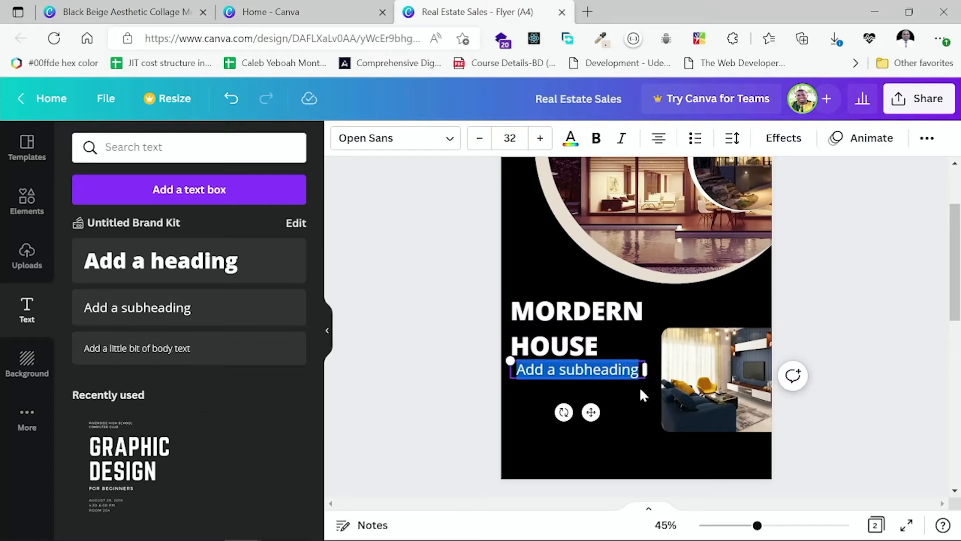
drag(602, 377, 599, 392)
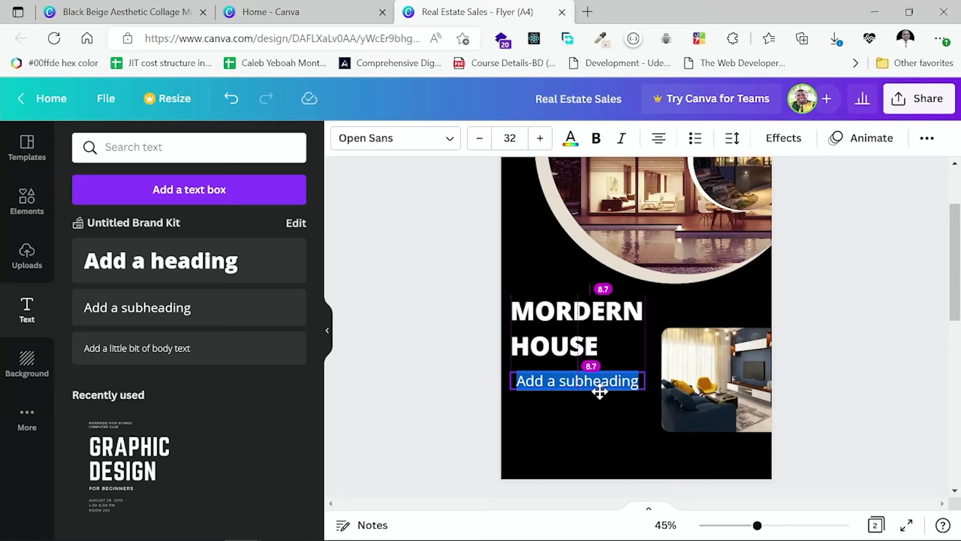
drag(600, 392, 600, 391)
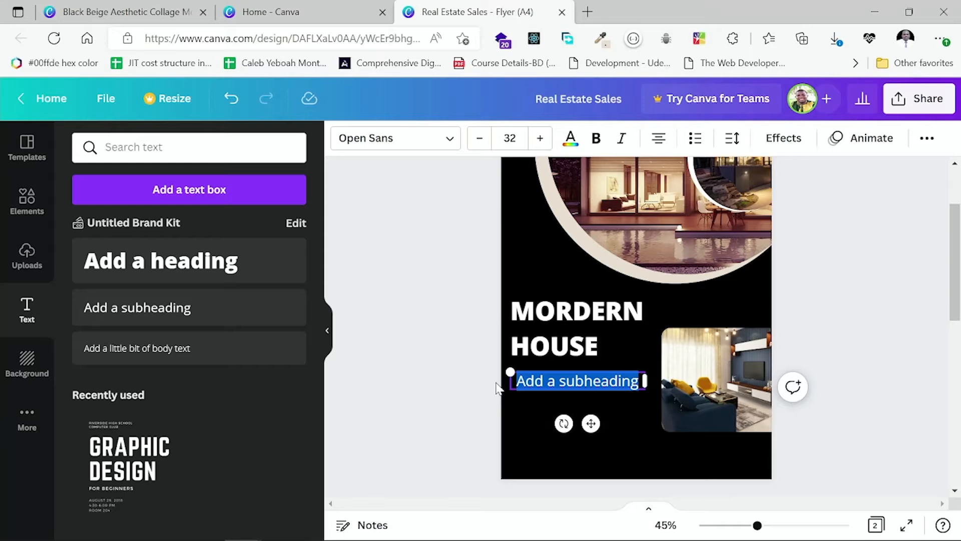
Step: Replace the subheading's placeholder text with "FOR SALE" and left-align it under the heading
text(f)
key(BackSpace)
text(FO)
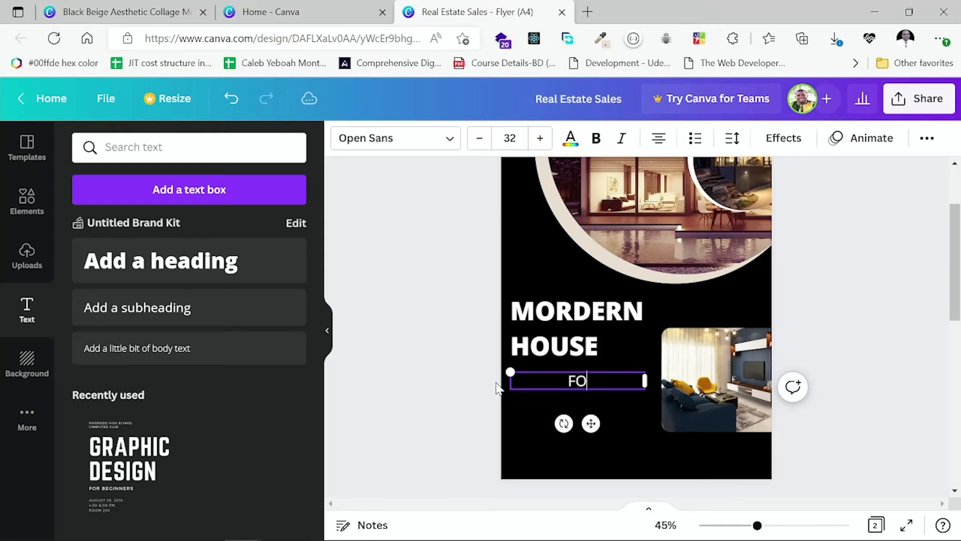
text(R SA)
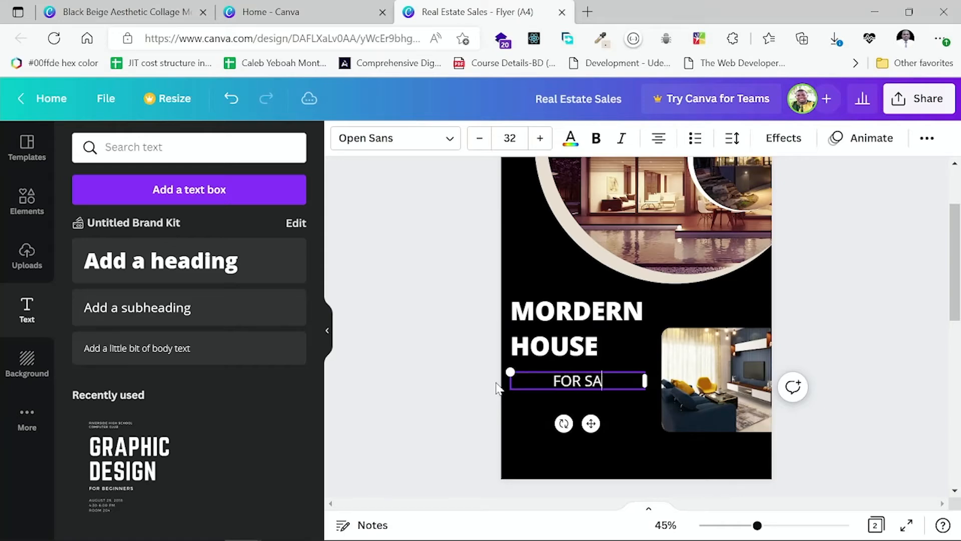
text(LE)
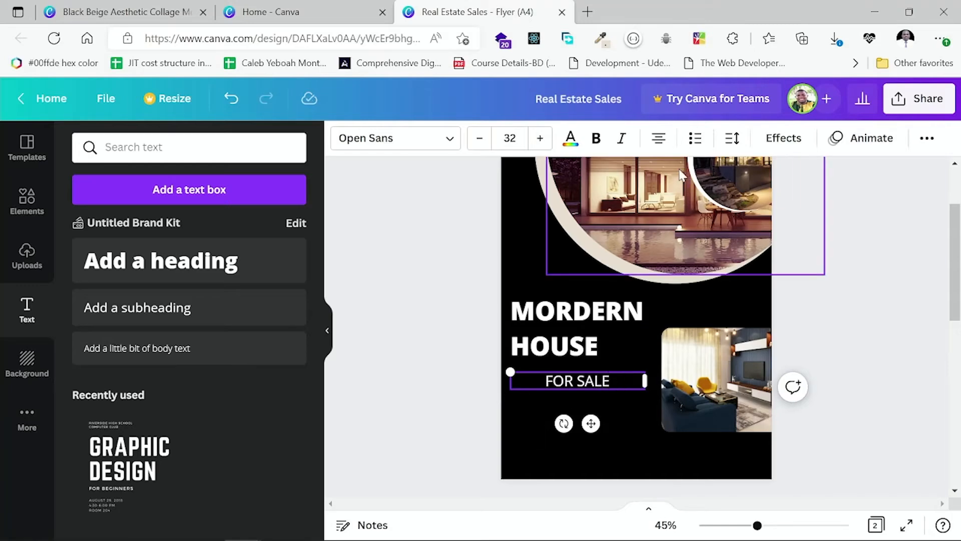
click(658, 138)
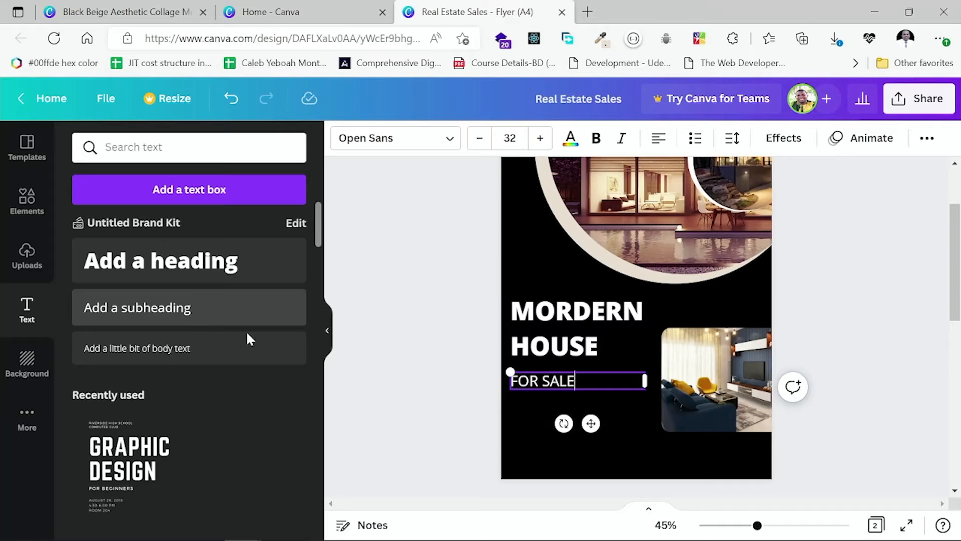
click(523, 407)
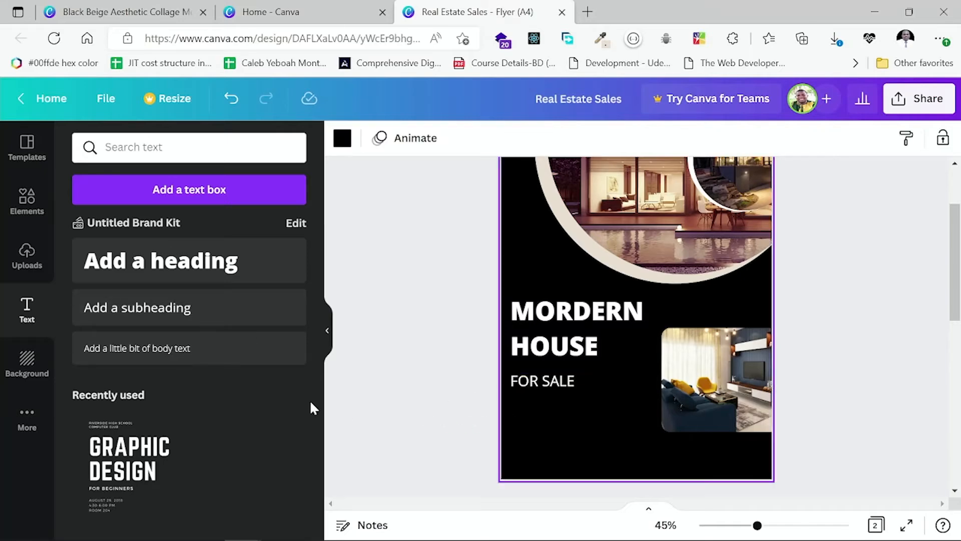
Step: Add a second subheading below "FOR SALE", aligned with its left edge, and replace the placeholder text with "Child and Pet Friendly"
click(133, 315)
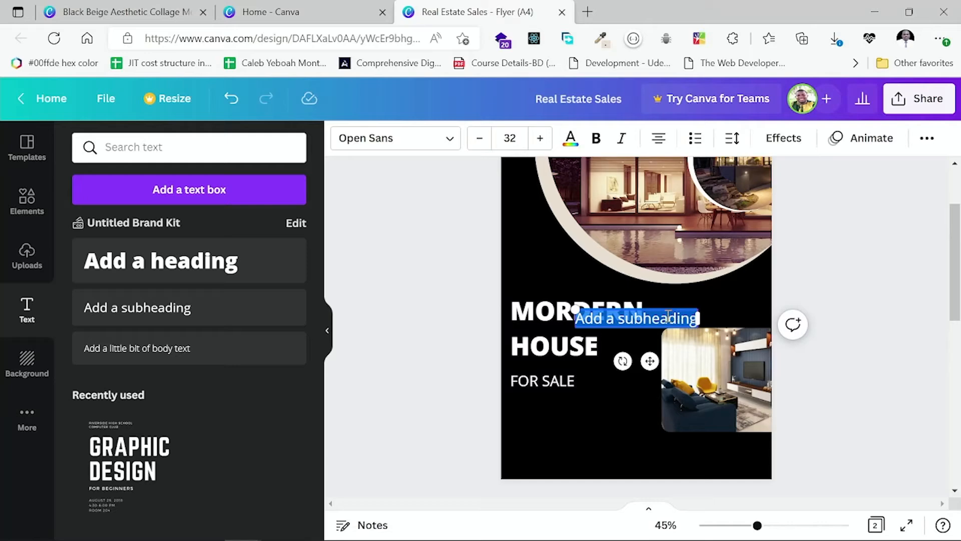
drag(669, 314, 603, 396)
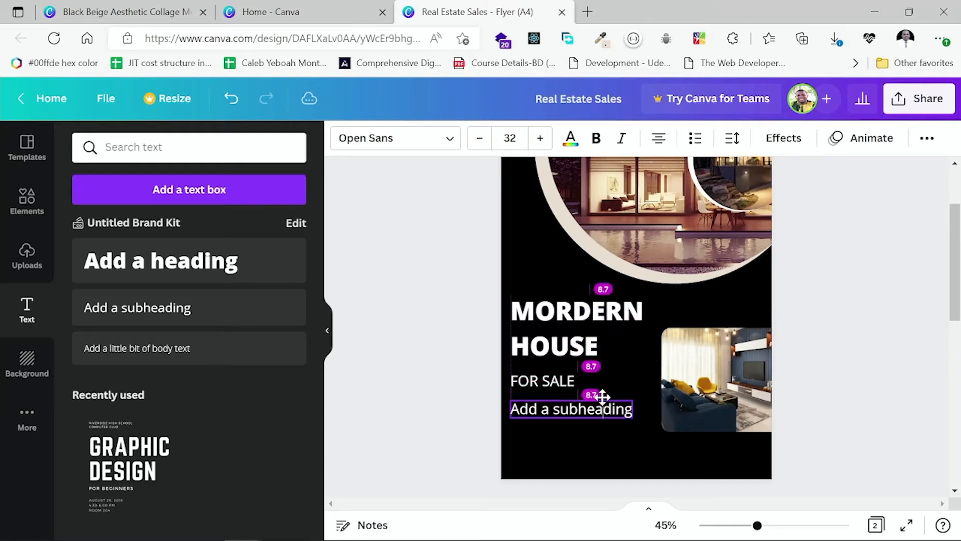
double_click(575, 409)
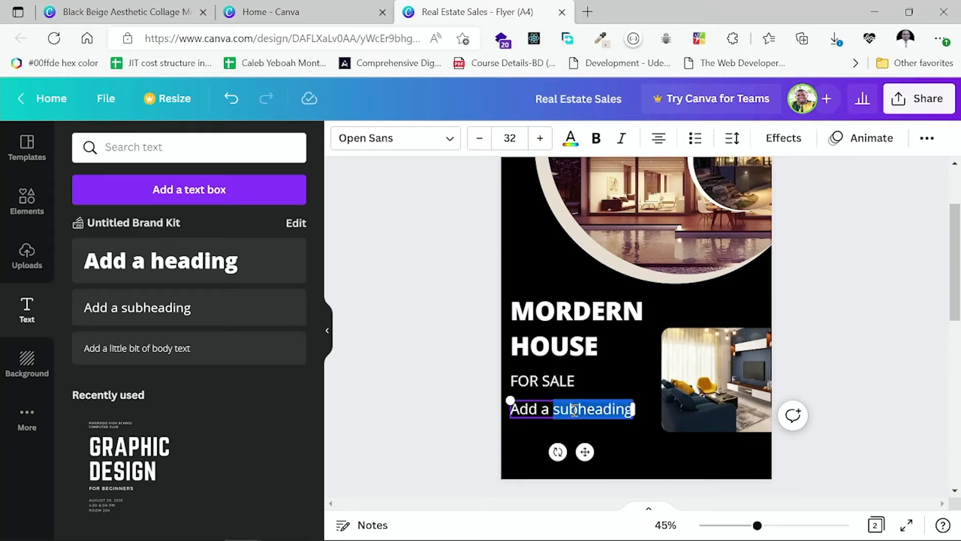
triple_click(575, 409)
text(cHILD)
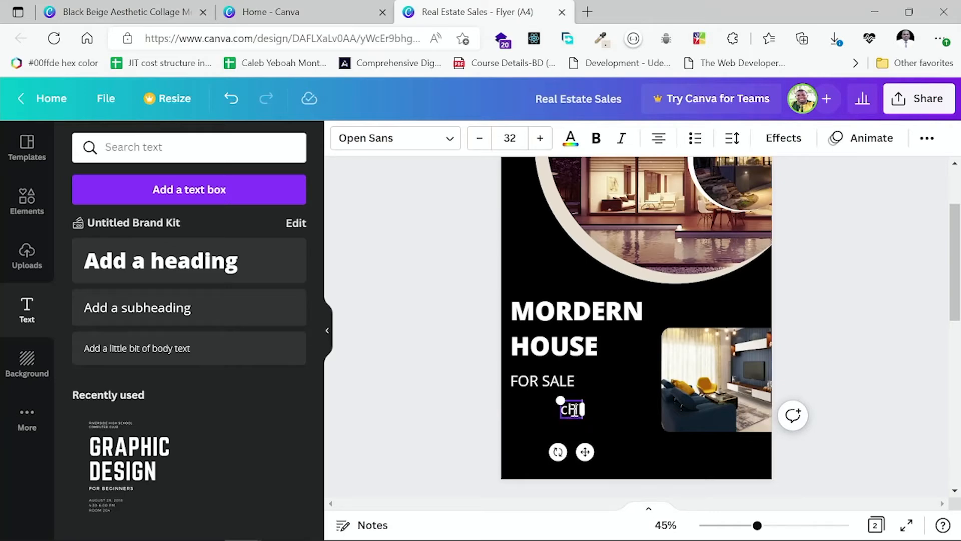
key(BackSpace)
key(BackSpace)
key(BackSpace)
key(BackSpace)
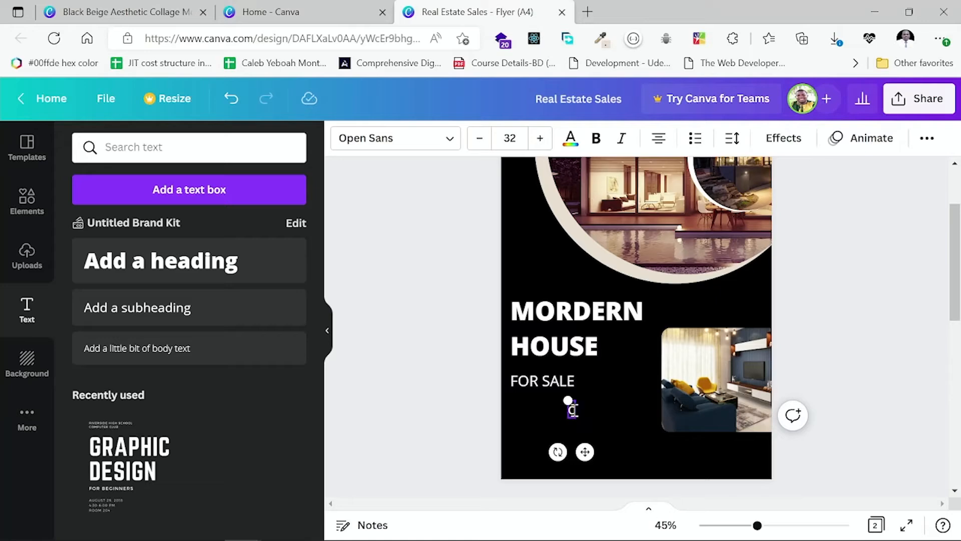
text(hil)
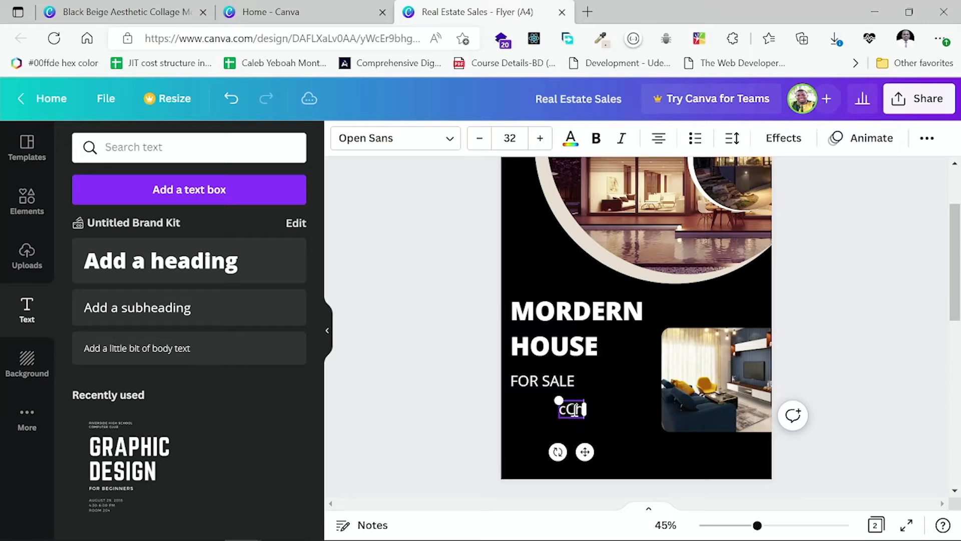
key(BackSpace)
key(BackSpace)
key(BackSpace)
key(BackSpace)
text(Child a)
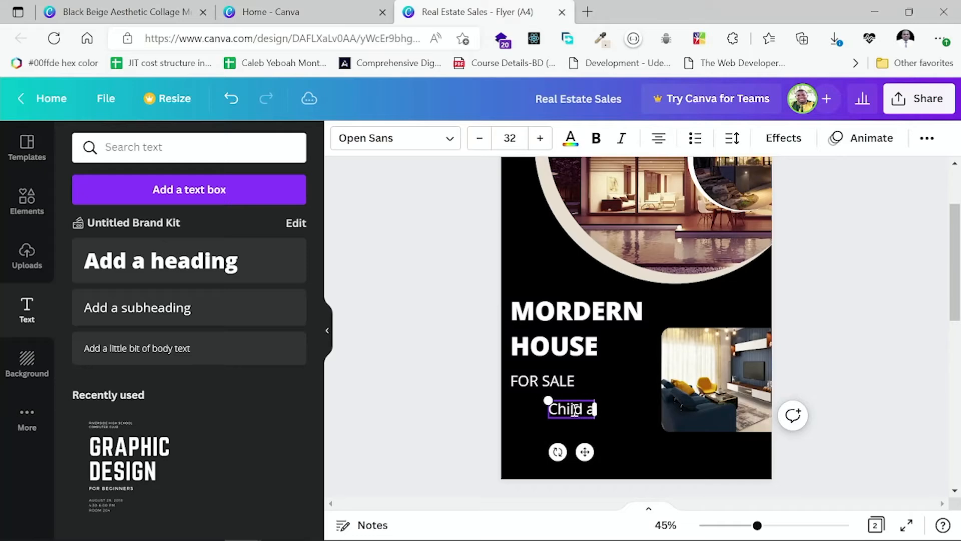
text(rd)
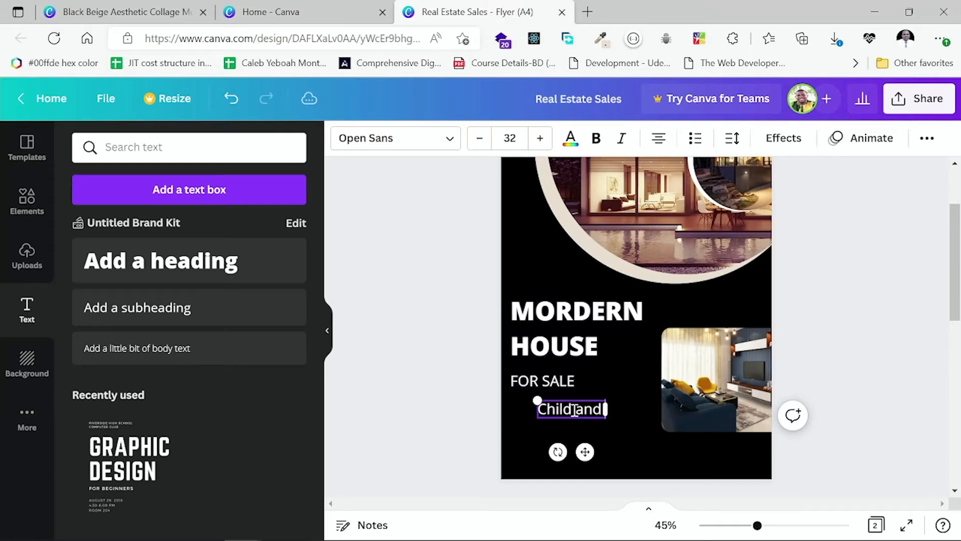
text( Pet)
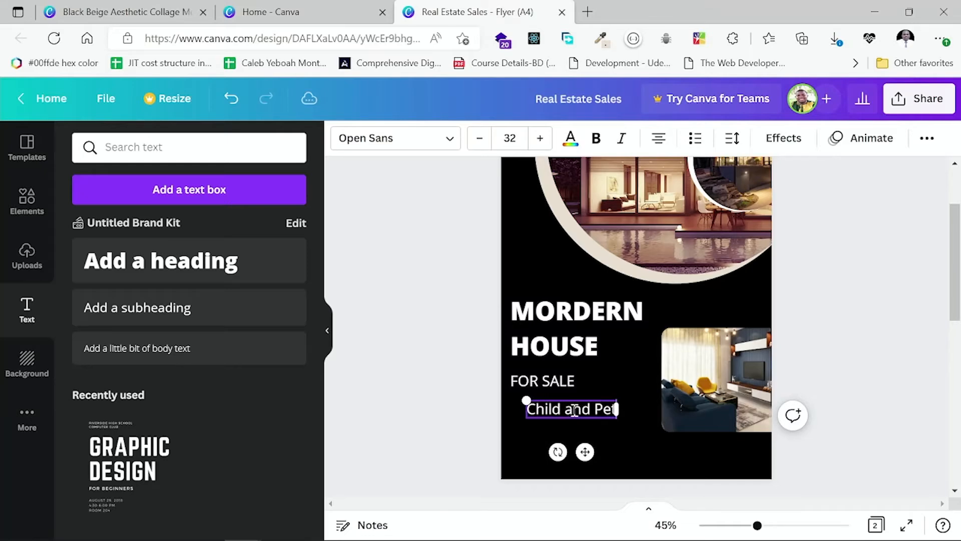
text( Frien)
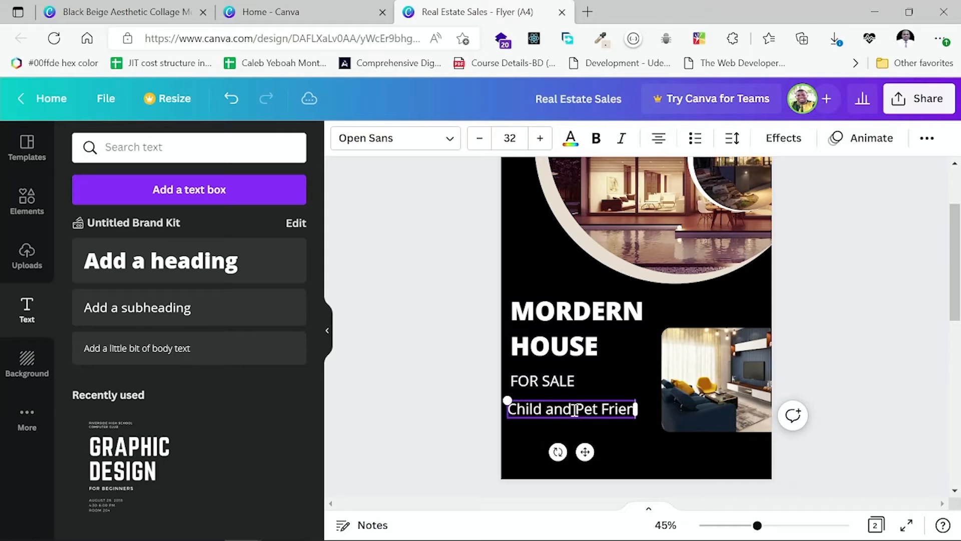
text(dly)
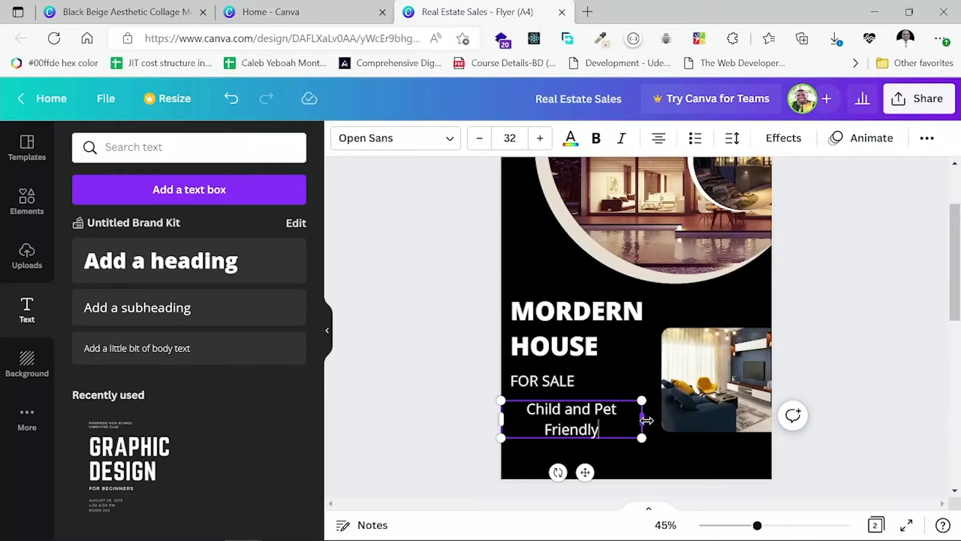
Step: Try fitting "Child and Pet Friendly" on one line by widening its text box and scaling the text down, and undo both changes
mouse_move(642, 419)
mouse_down()
mouse_move(664, 421)
mouse_move(656, 419)
mouse_up()
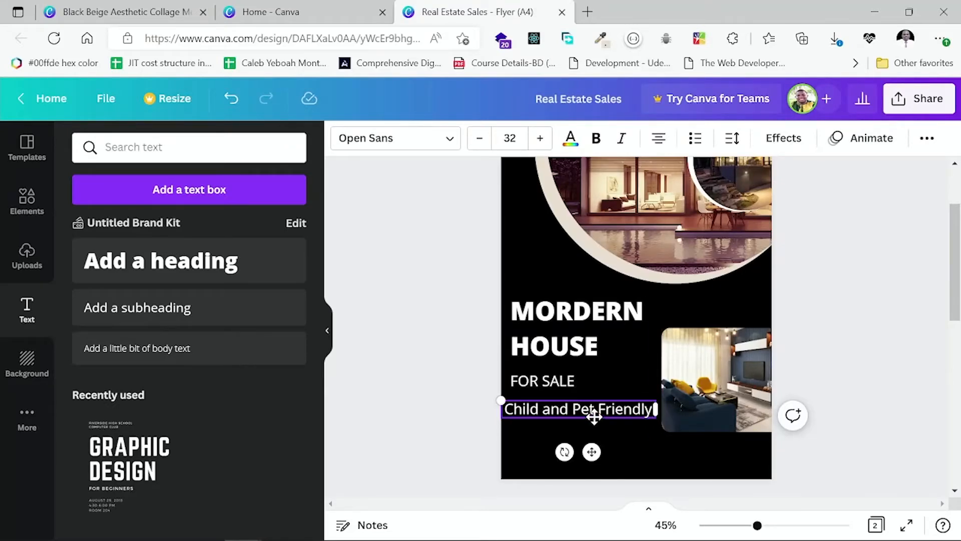
click(624, 411)
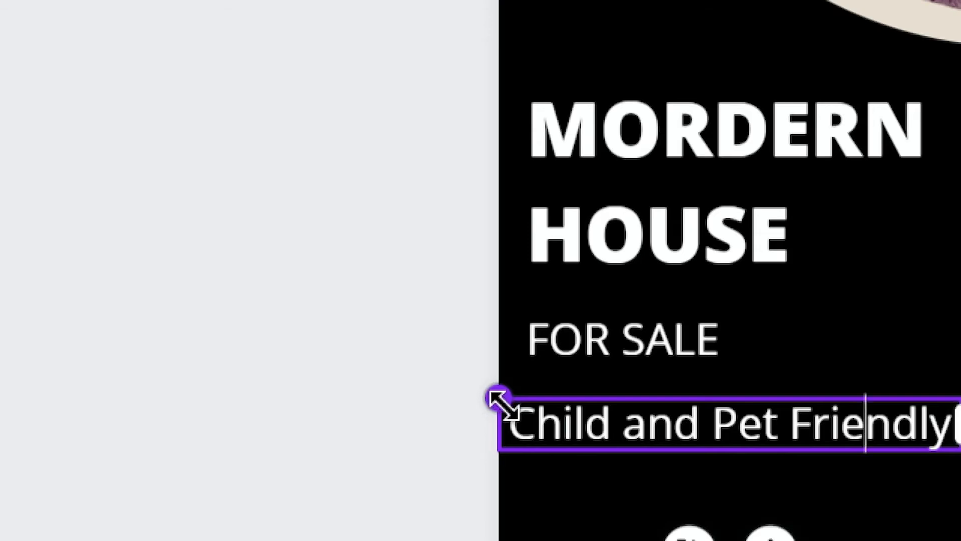
drag(500, 399, 547, 416)
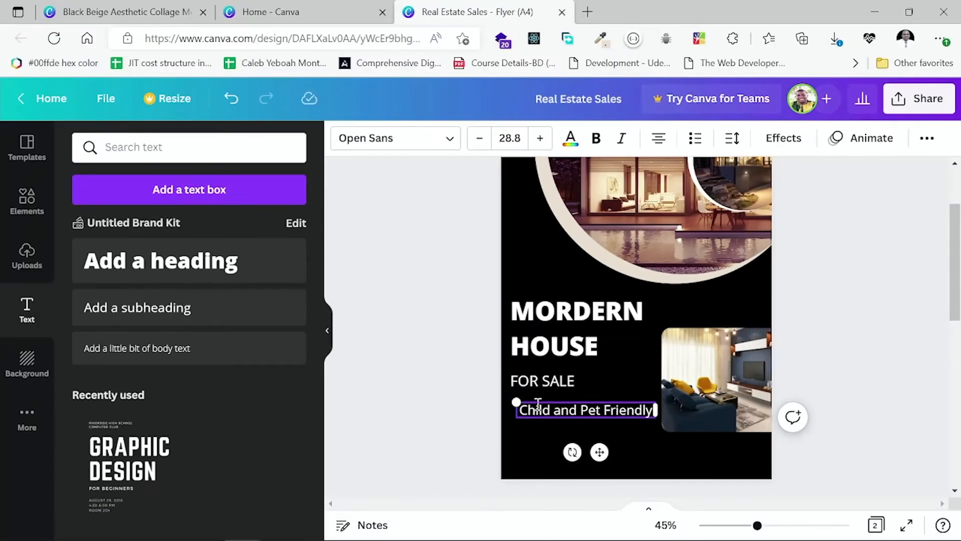
key(ctrl+z)
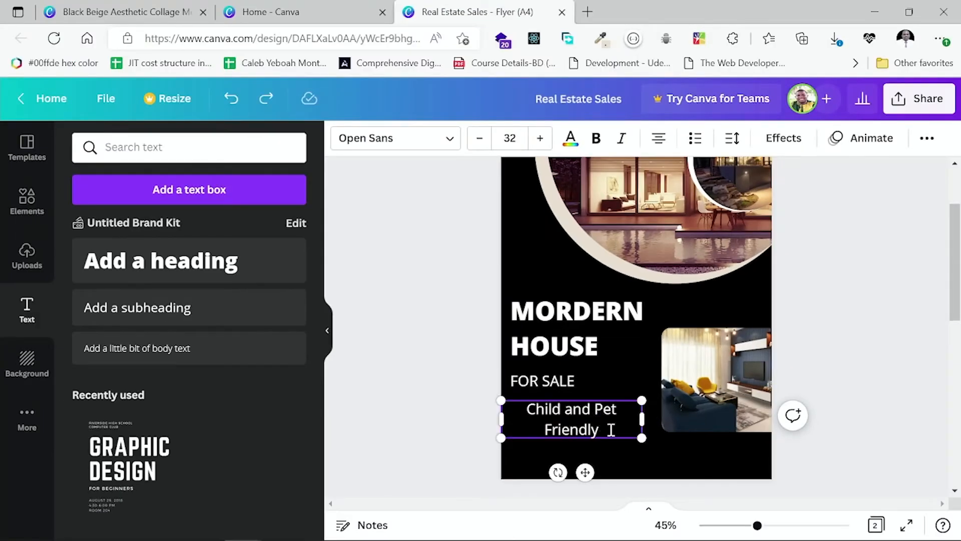
Step: Select all of the "Child and Pet Friendly" text and increase its font size to 39
drag(610, 430, 514, 397)
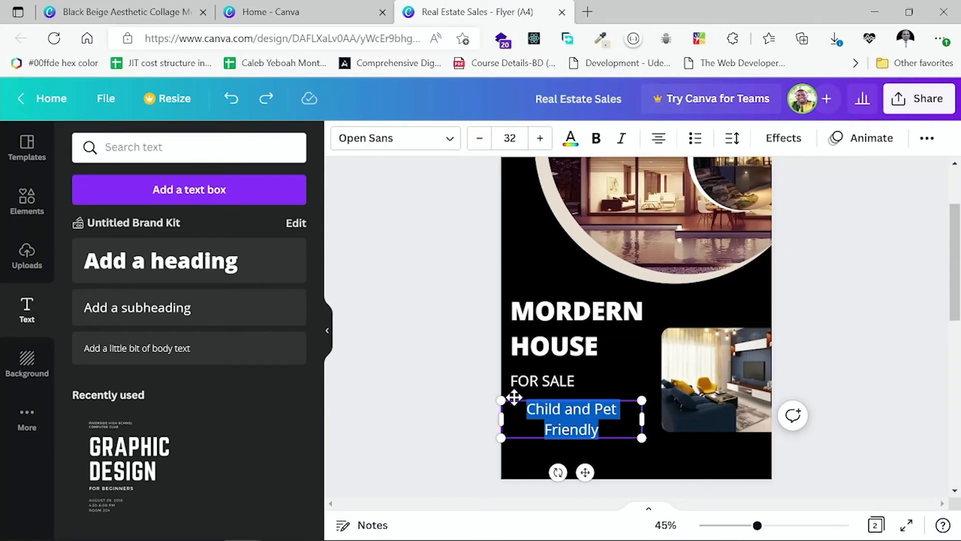
click(548, 144)
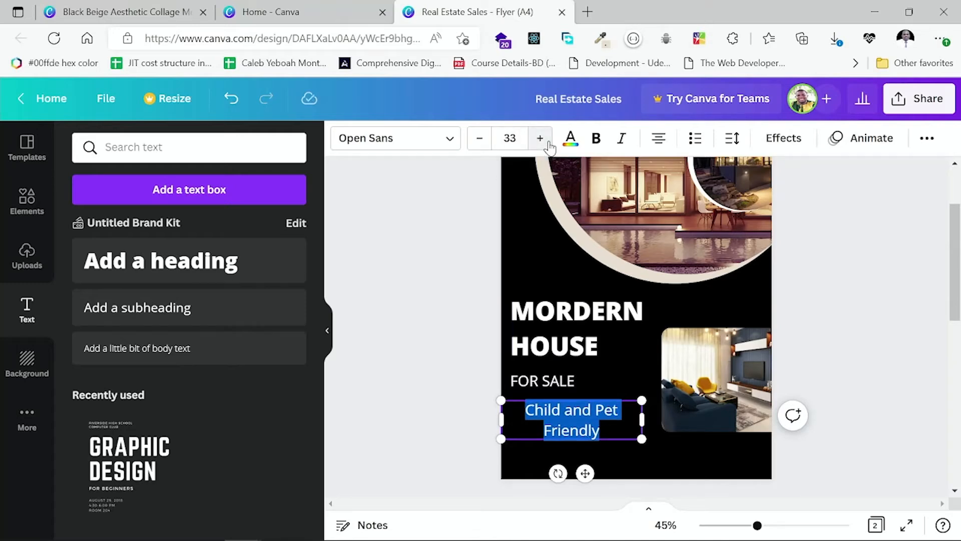
click(541, 138)
click(540, 138)
click(540, 138)
click(540, 138)
click(540, 138)
click(540, 138)
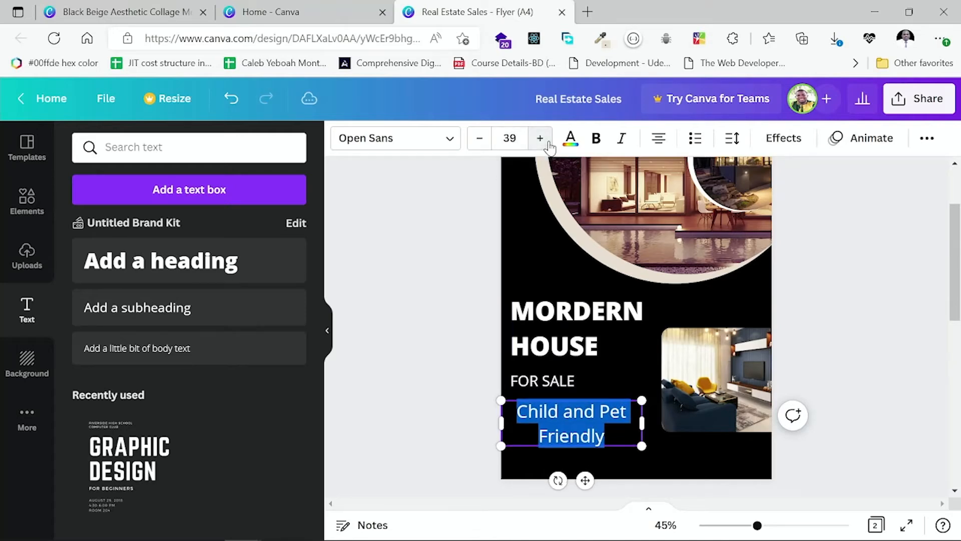
Step: Reduce the font size of "Child and Pet Friendly" to 26 so the text fits on one line
click(476, 142)
click(476, 142)
click(477, 142)
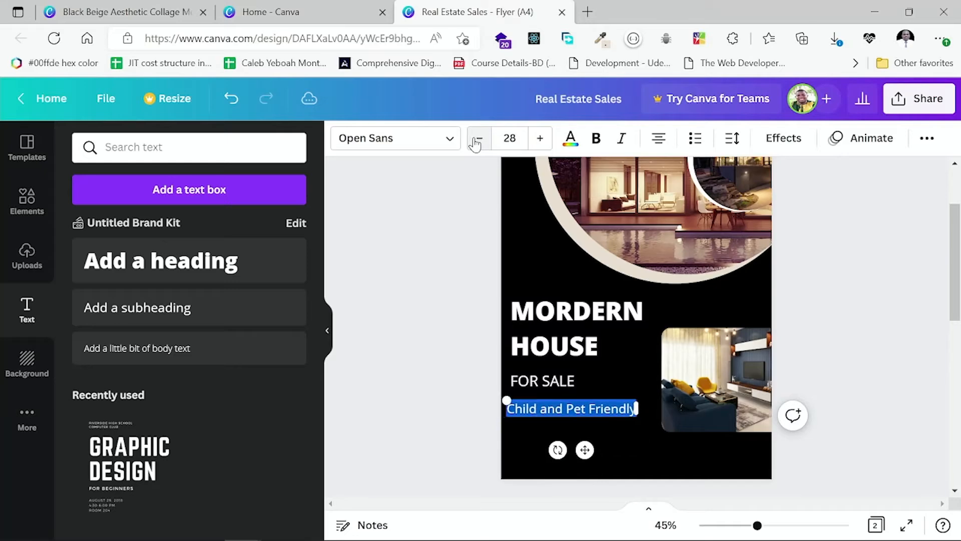
click(477, 142)
click(476, 142)
click(476, 142)
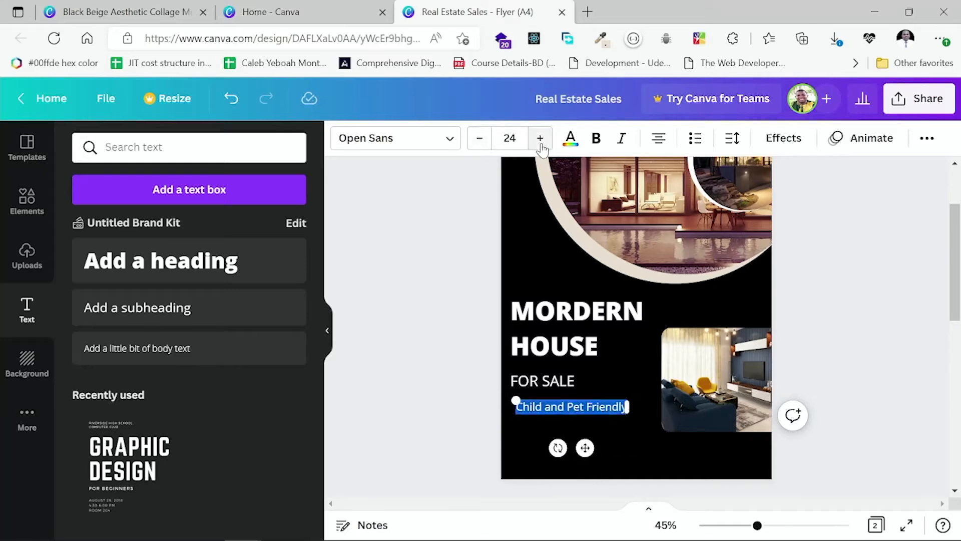
click(541, 139)
click(540, 139)
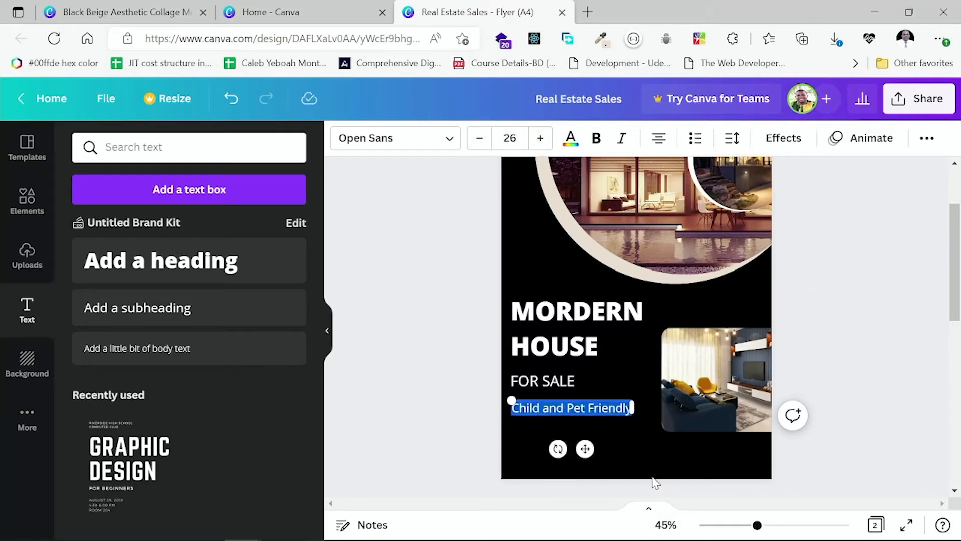
Step: Nudge the "Child and Pet Friendly" text so its left edge lines up with "FOR SALE"
click(626, 426)
click(589, 407)
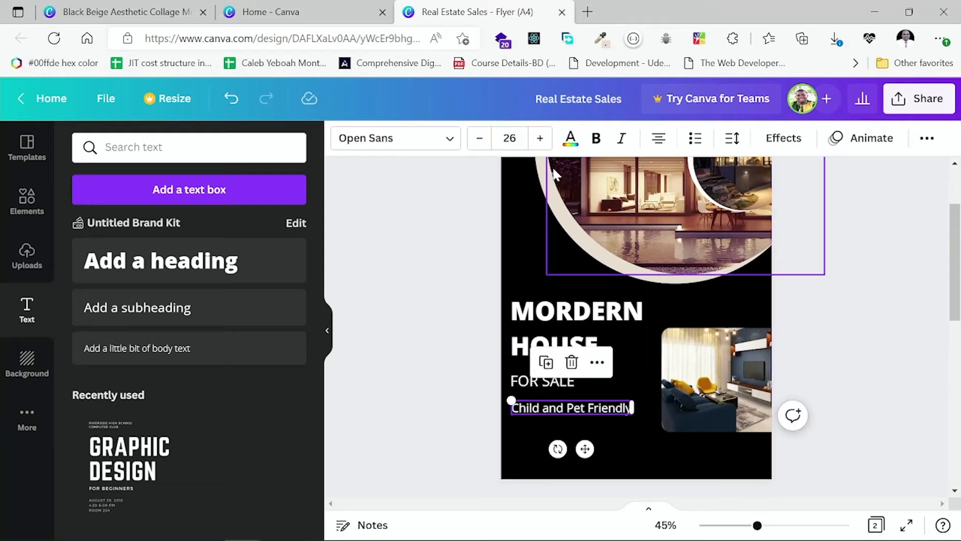
click(572, 139)
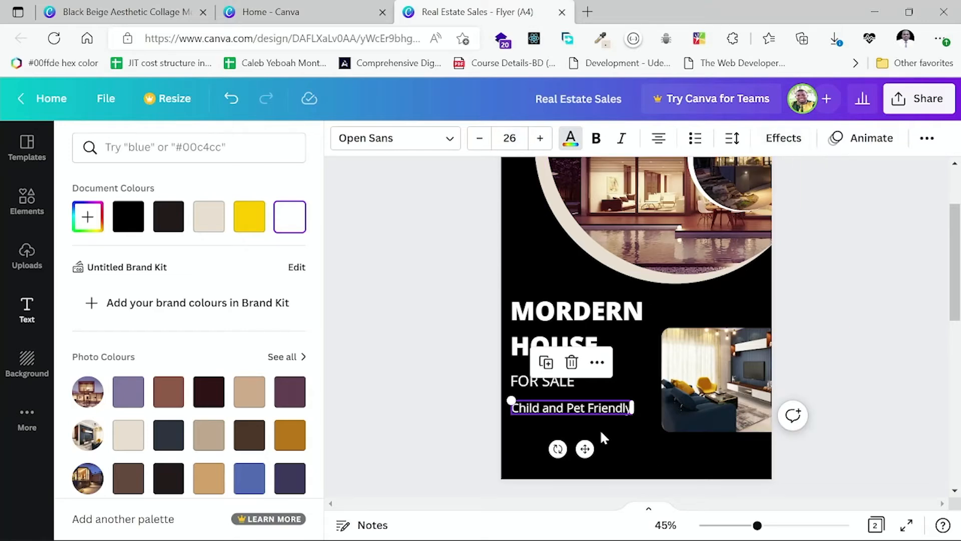
drag(583, 409, 581, 406)
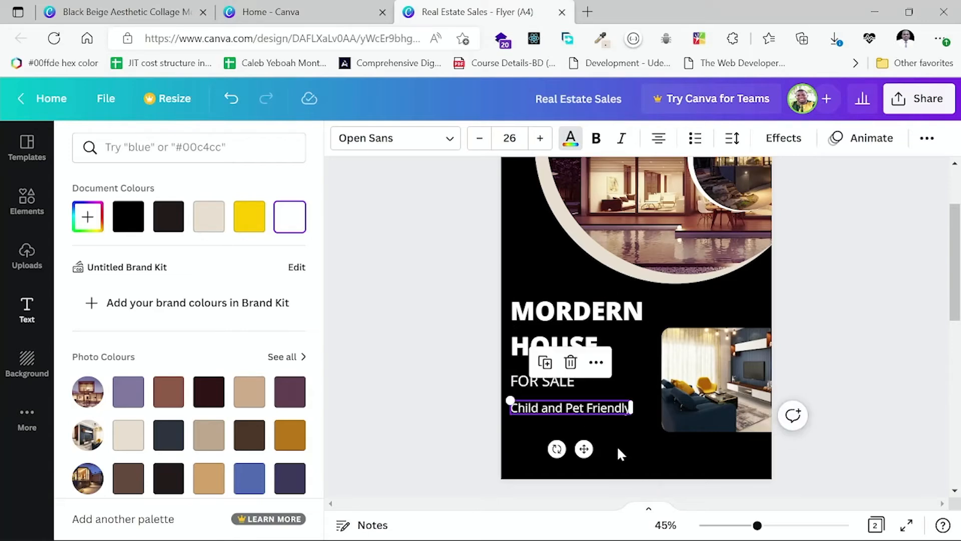
key(Escape)
click(636, 437)
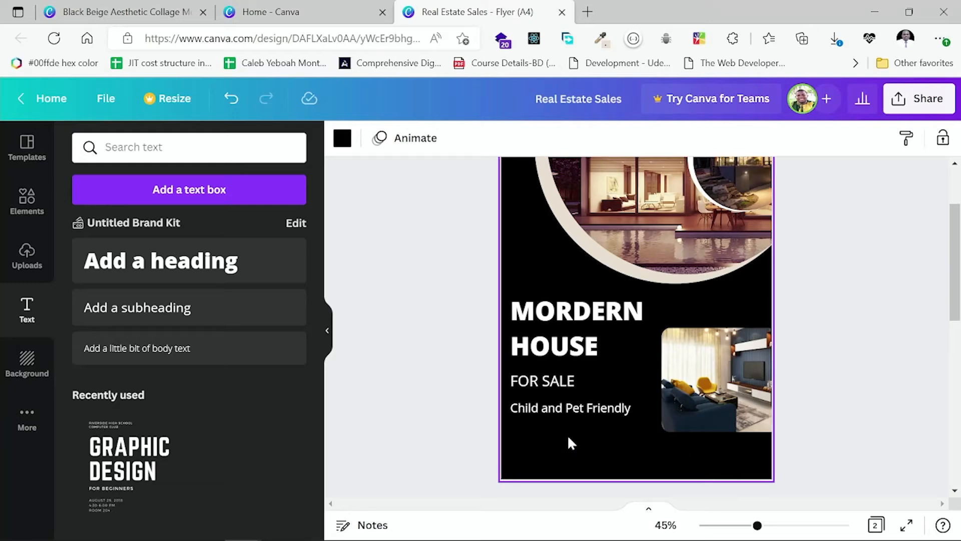
Step: Set the "Child and Pet Friendly" font size to 22 and realign its left edge with "FOR SALE"
click(598, 410)
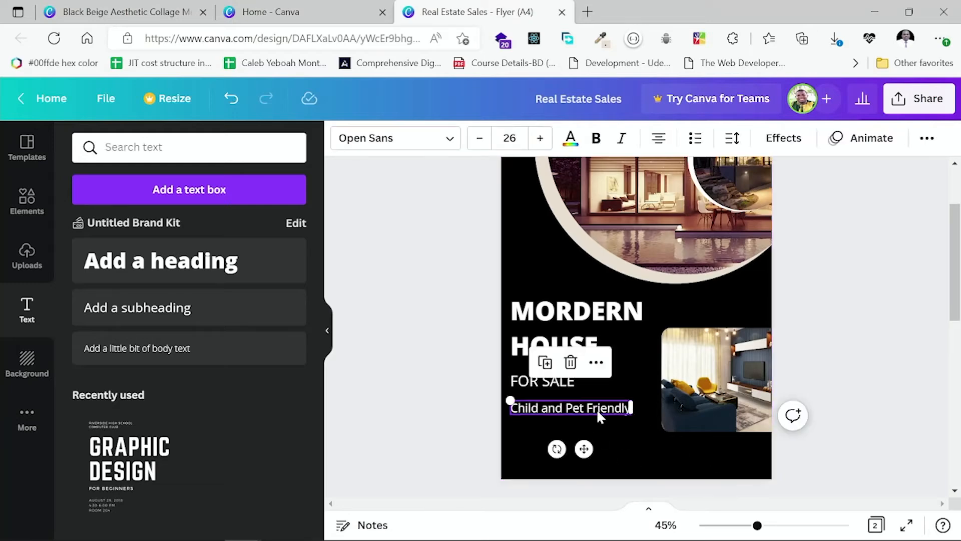
click(478, 142)
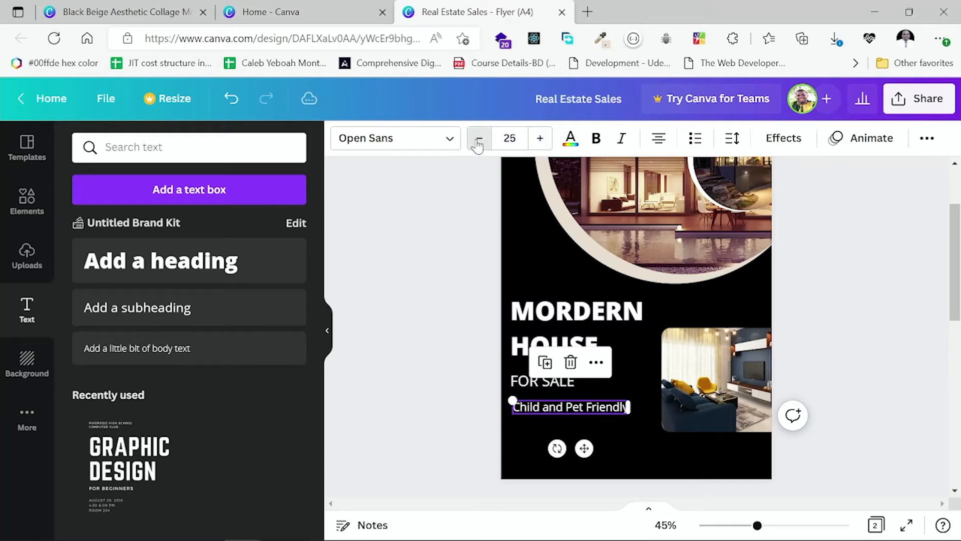
click(478, 142)
click(478, 142)
click(478, 142)
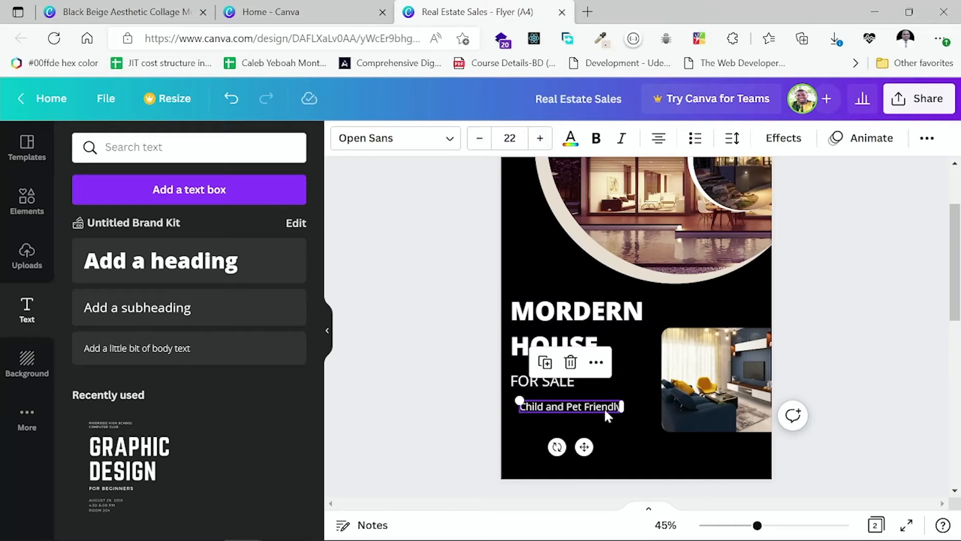
drag(600, 404, 594, 405)
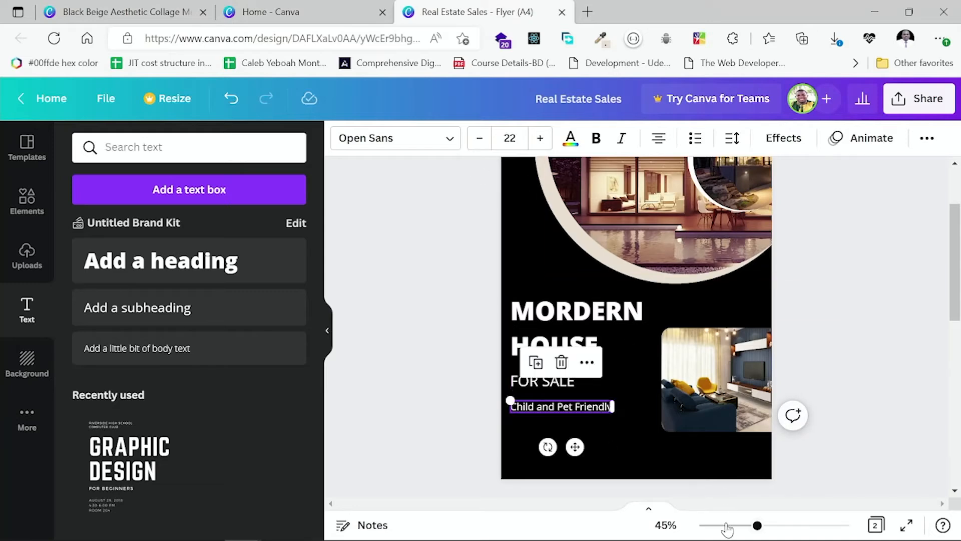
Step: Make the "FOR SALE" subheading bold
click(607, 426)
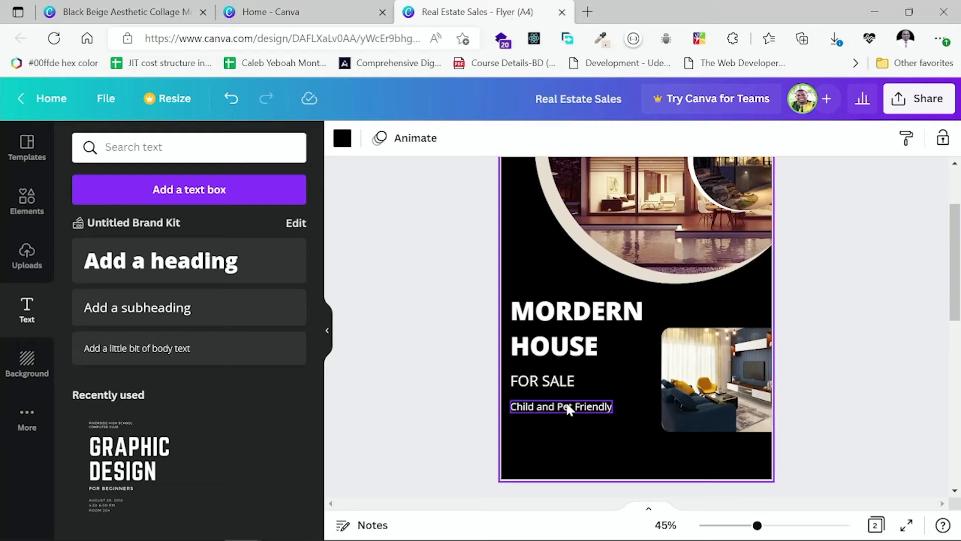
click(553, 382)
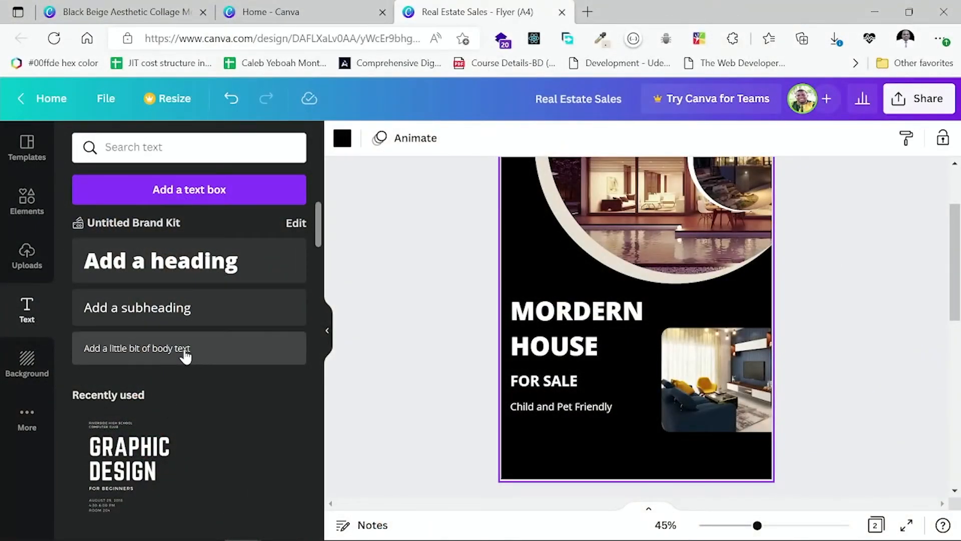
Step: Add a body text box below "Child and Pet Friendly" and select its placeholder text for editing
drag(185, 352, 633, 441)
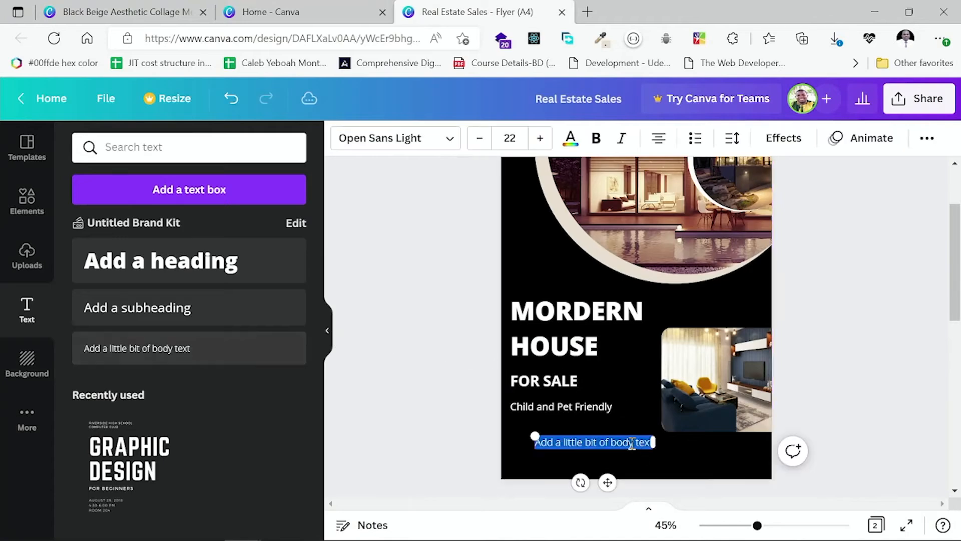
click(555, 434)
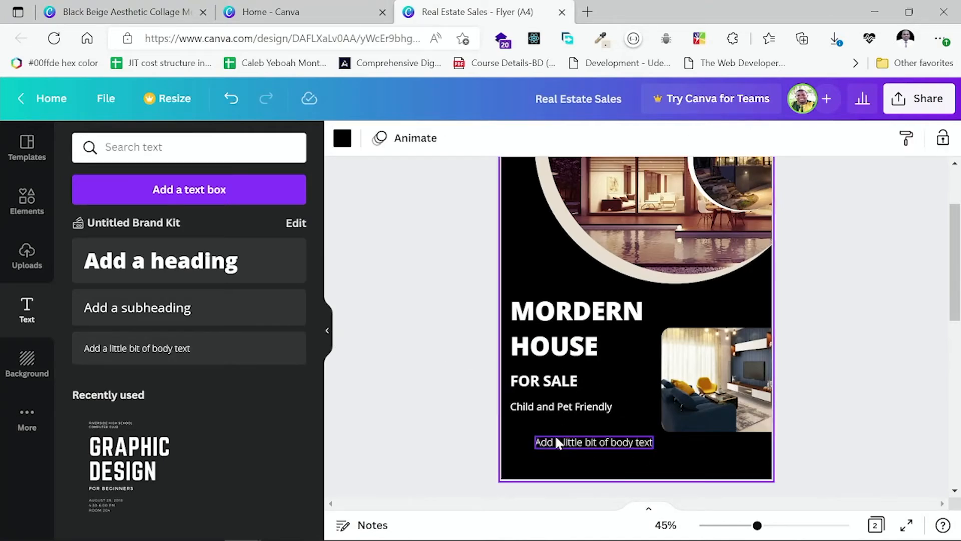
click(560, 441)
click(565, 442)
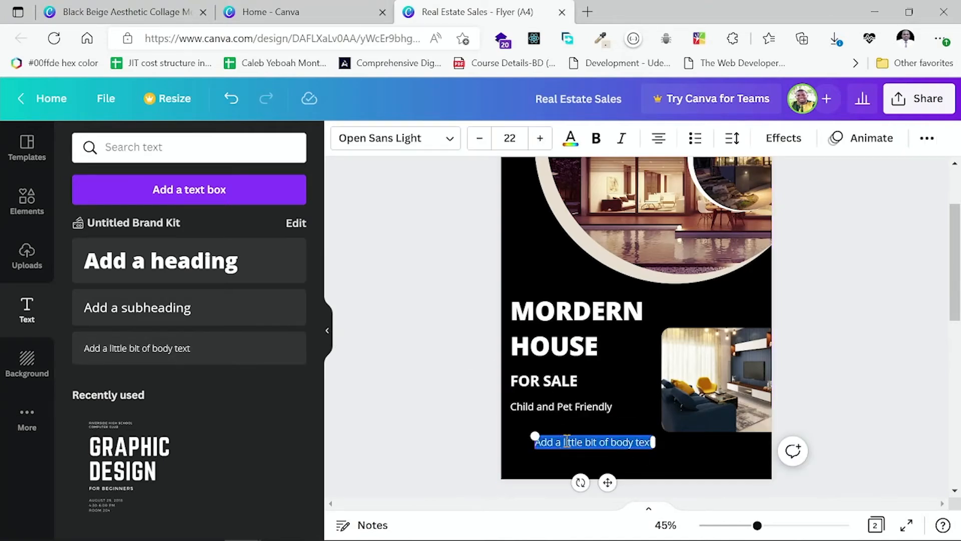
Step: Replace the body placeholder with "Convenient locations for kids" and align the box with the left edge of the text above
key(BackSpace)
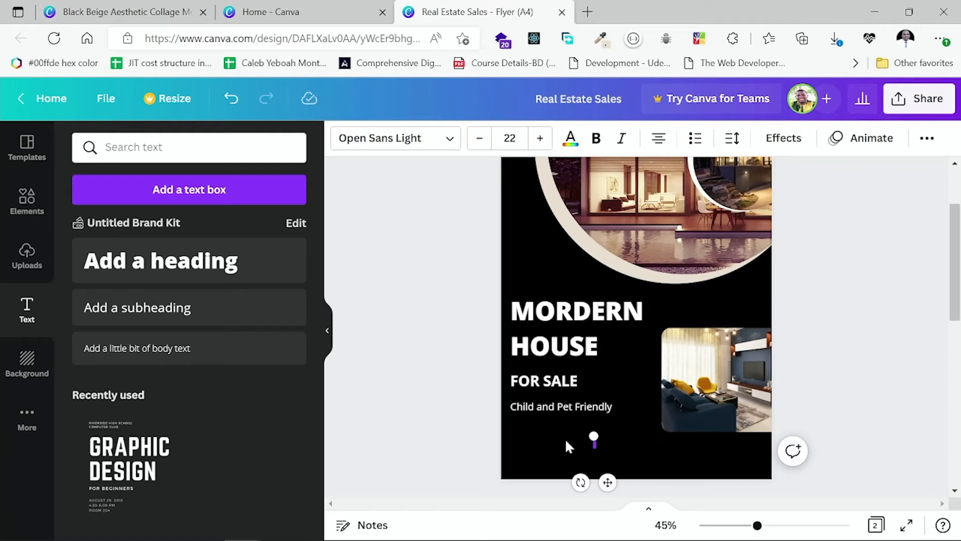
text(Conven)
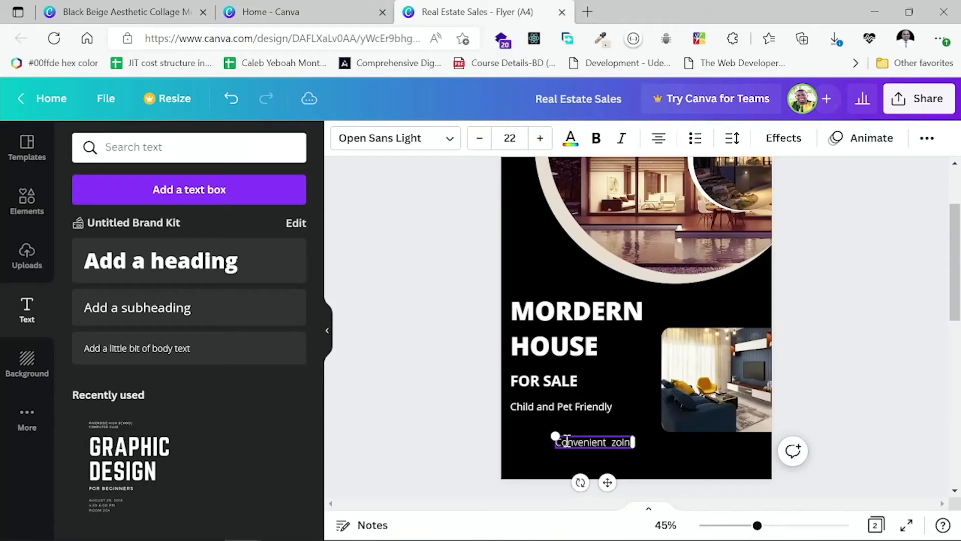
text(r)
key(BackSpace)
key(BackSpace)
key(BackSpace)
key(BackSpace)
text(ining)
key(BackSpace)
key(BackSpace)
key(BackSpace)
key(BackSpace)
key(BackSpace)
key(BackSpace)
key(BackSpace)
key(BackSpace)
text(locations)
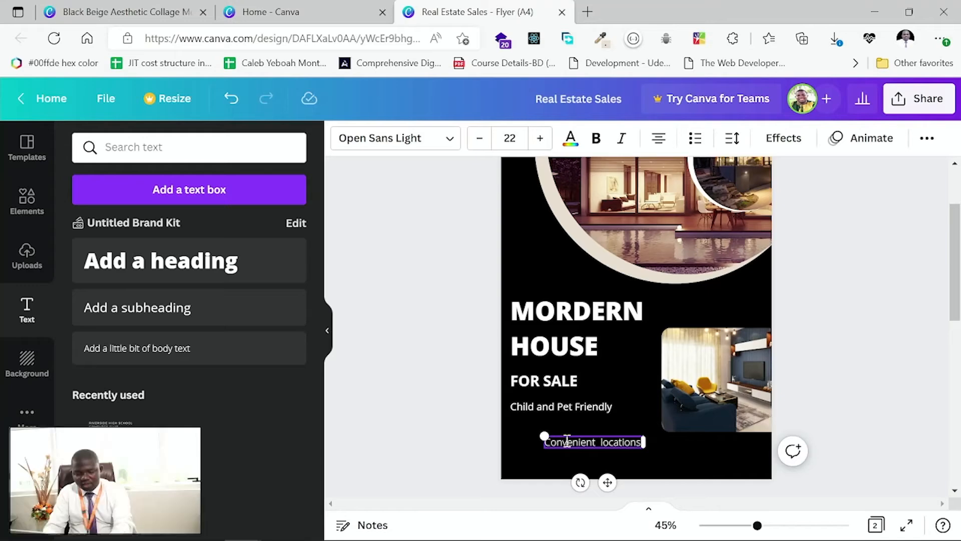
text( for k)
text(ids)
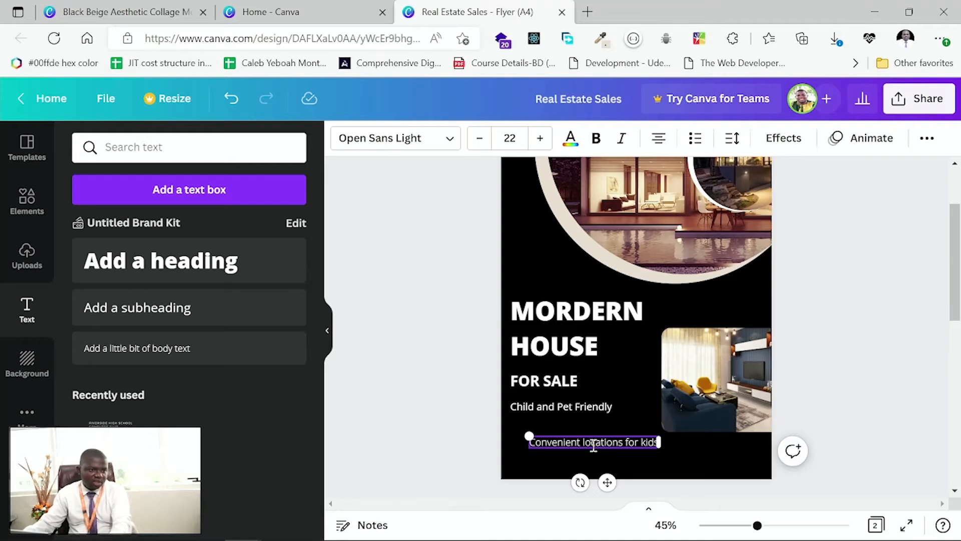
drag(595, 433, 577, 425)
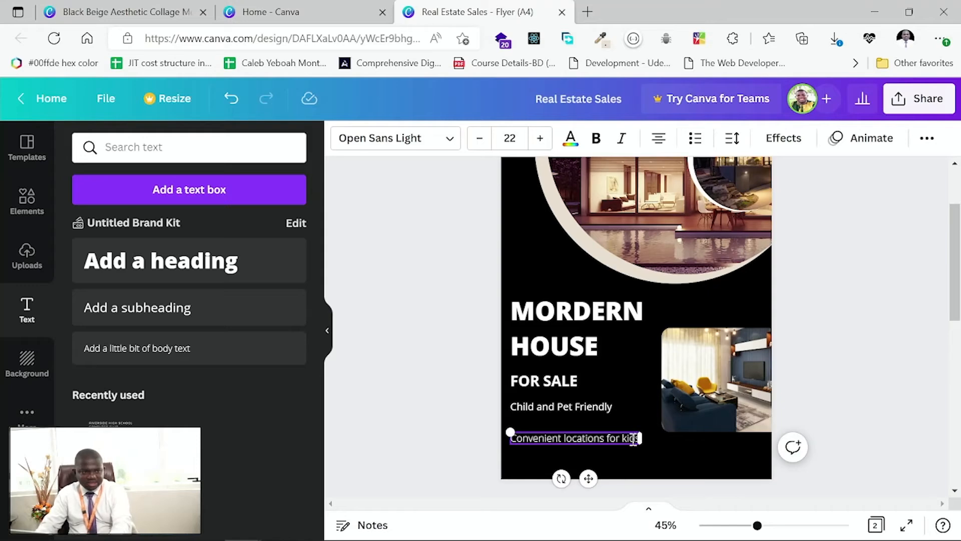
Step: Add a second line reading "Swimming pool" to the body text
key(Return)
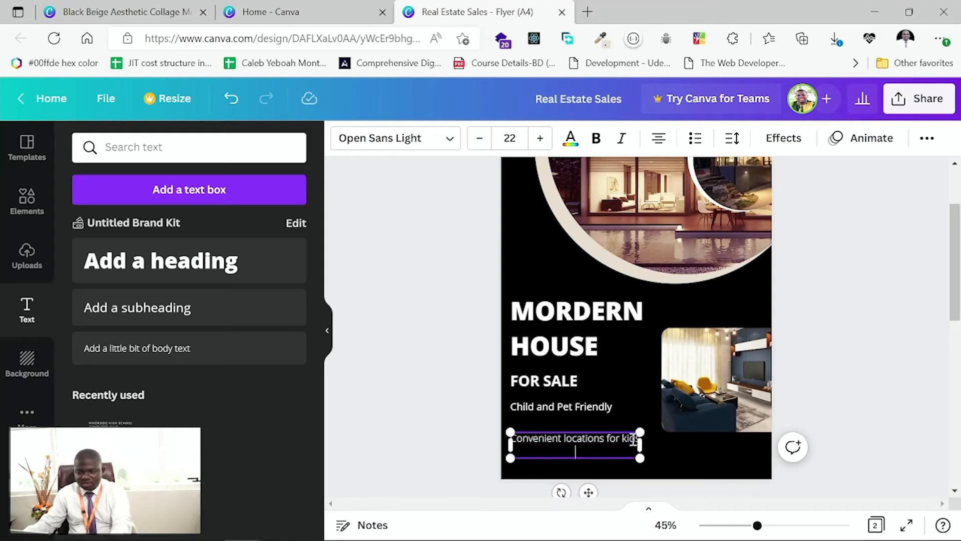
text(Lar)
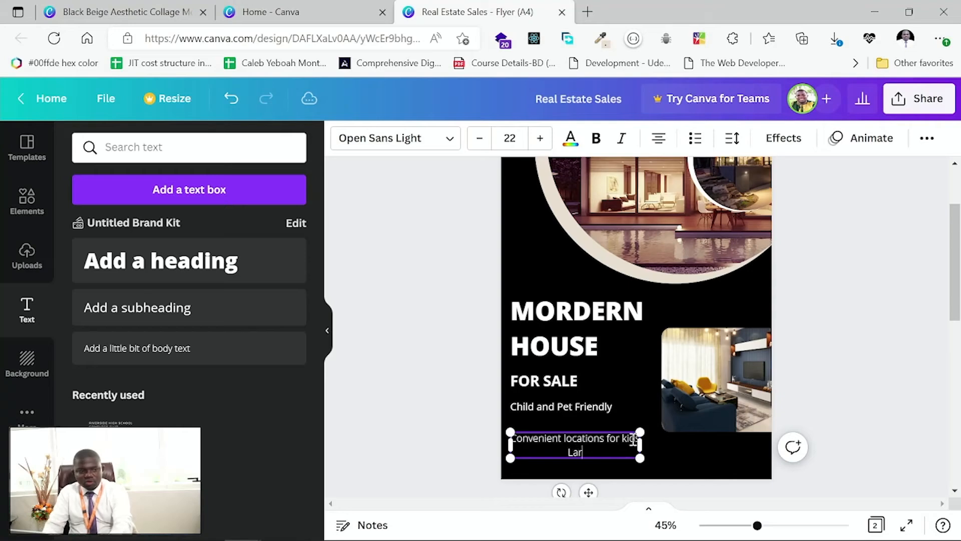
text(ge)
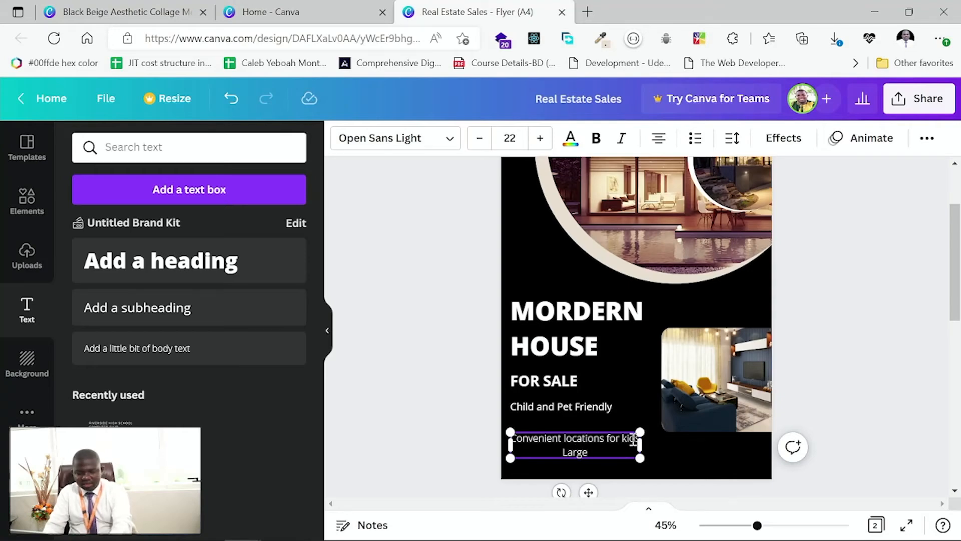
key(BackSpace)
key(BackSpace)
key(BackSpace)
key(BackSpace)
text(S)
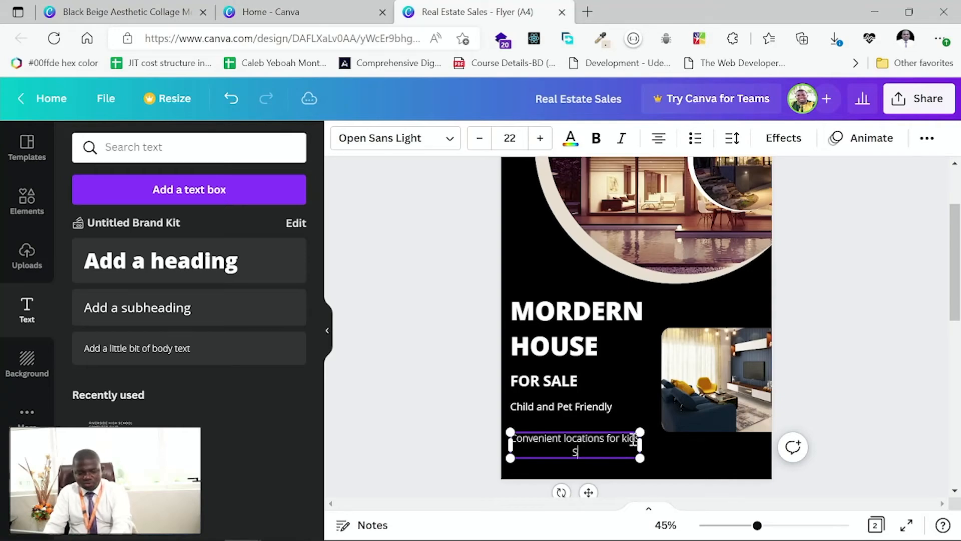
text(wi)
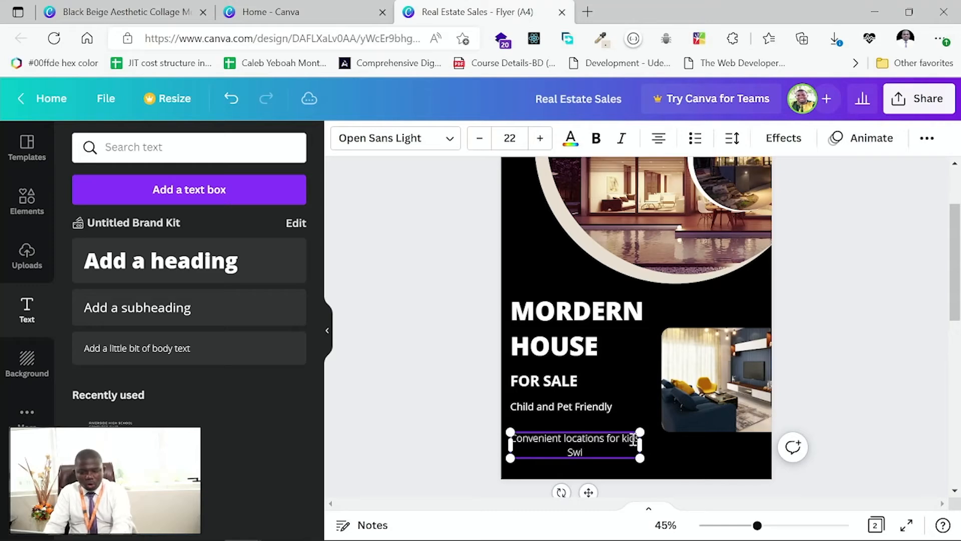
text(mmin)
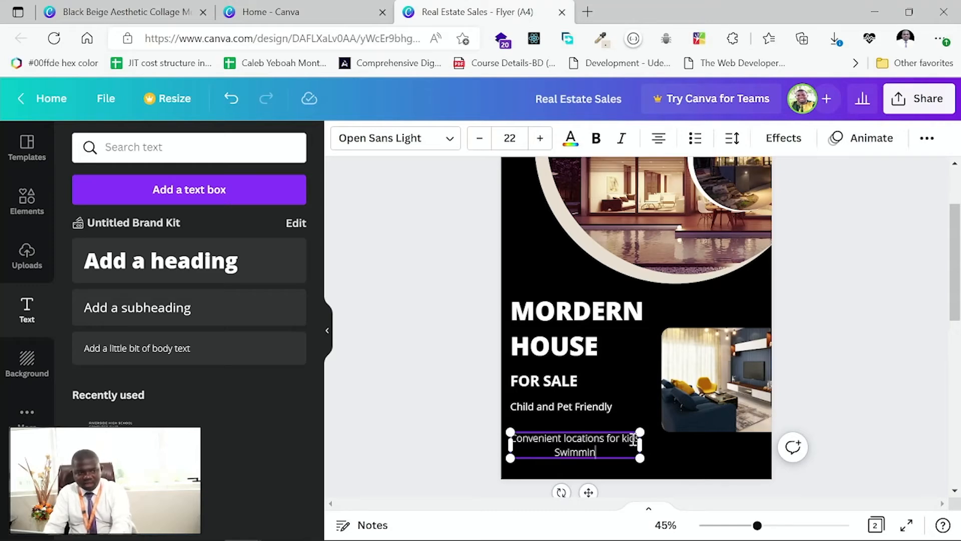
text(g poo)
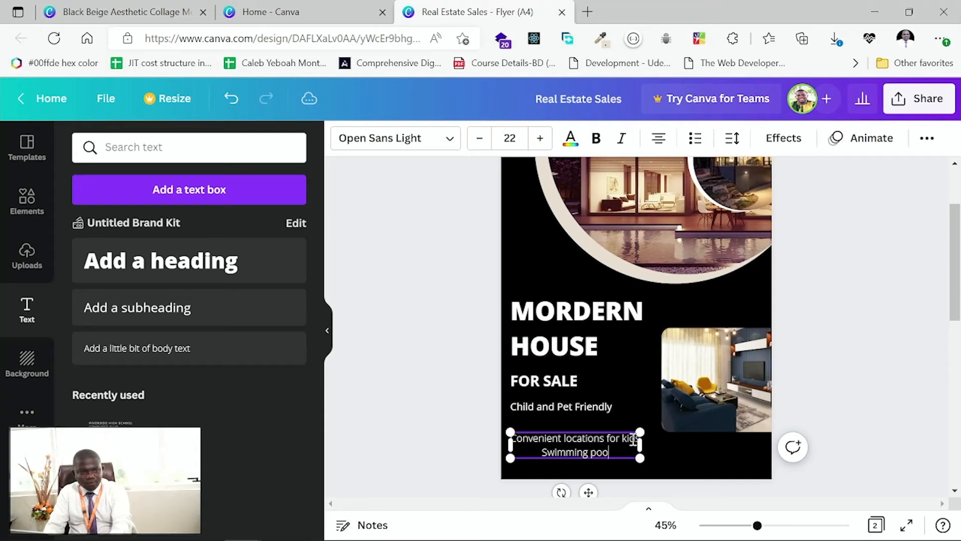
text(l)
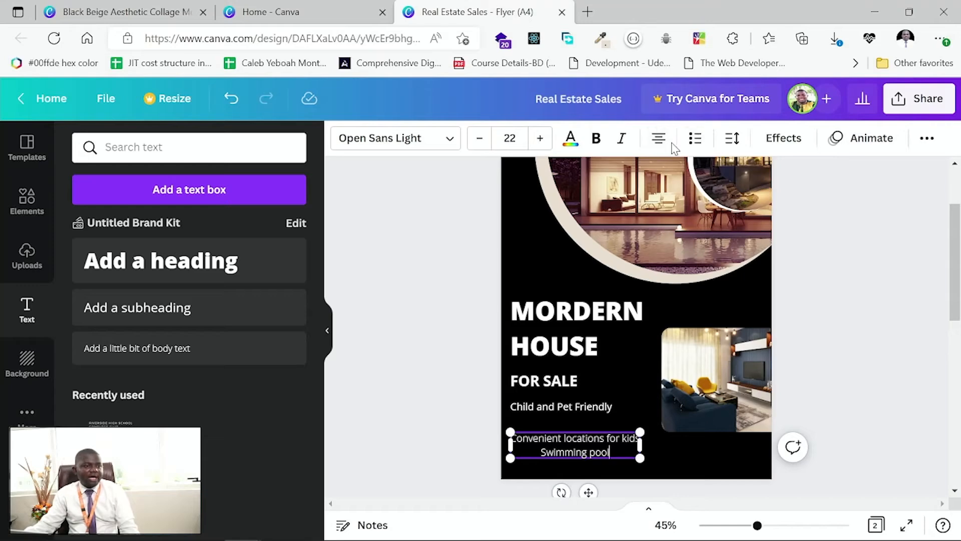
Step: Left-align the body text and format both of its lines as a bulleted list
click(659, 139)
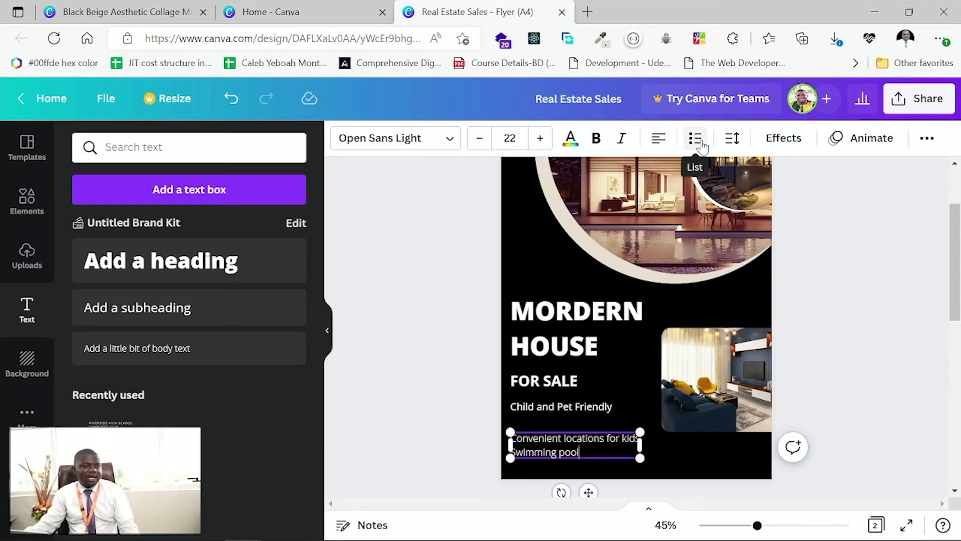
click(702, 144)
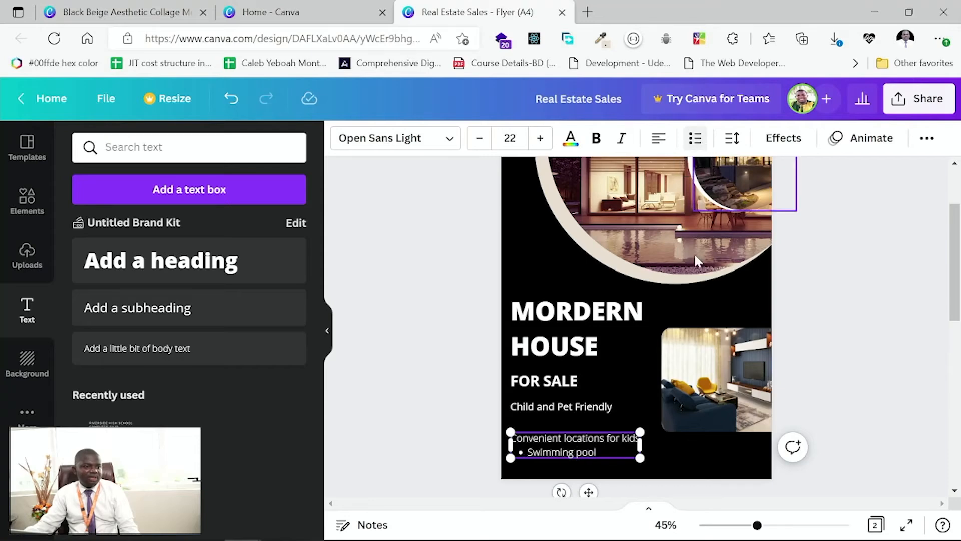
click(696, 138)
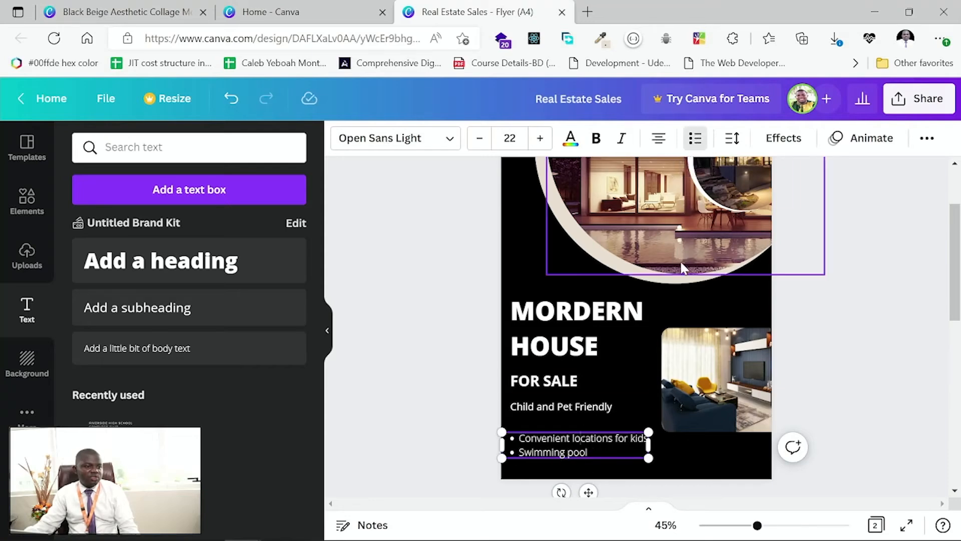
click(609, 460)
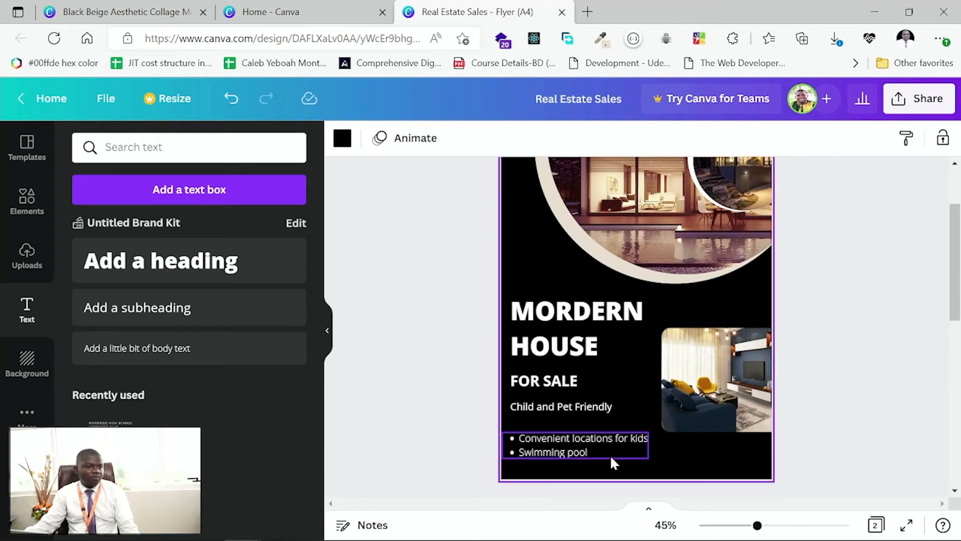
Step: Set the bulleted list's line spacing to 1.83 and move the list up, closer beneath "Child and Pet Friendly"
click(611, 453)
click(613, 456)
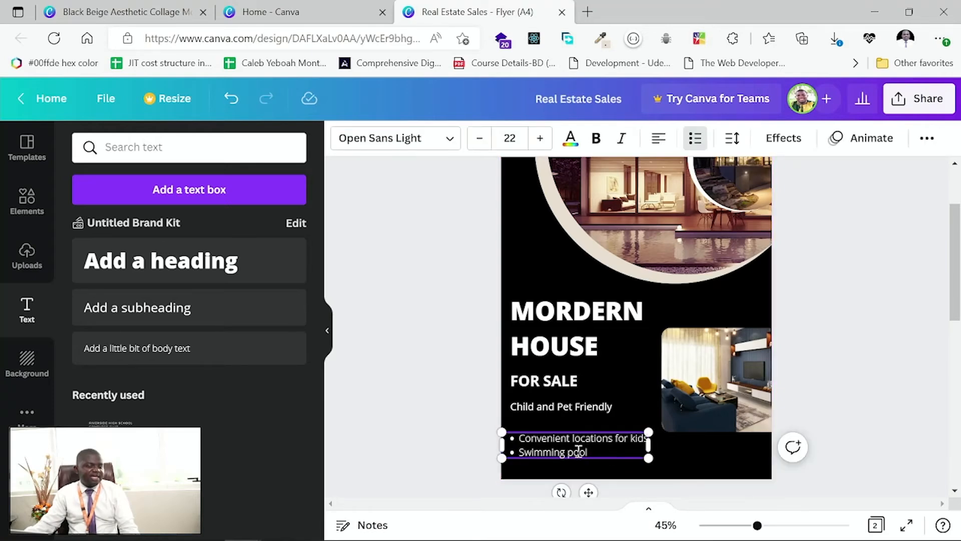
drag(598, 453, 519, 438)
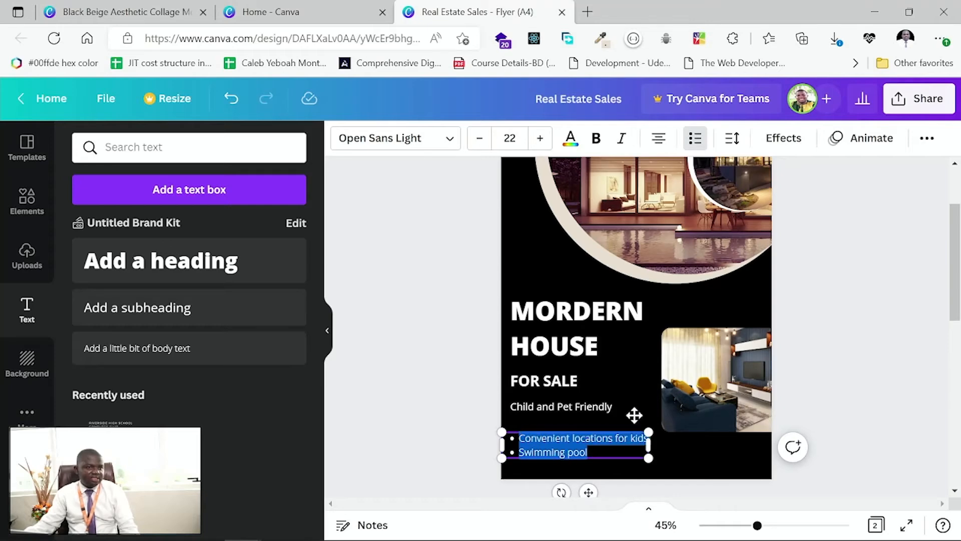
click(734, 139)
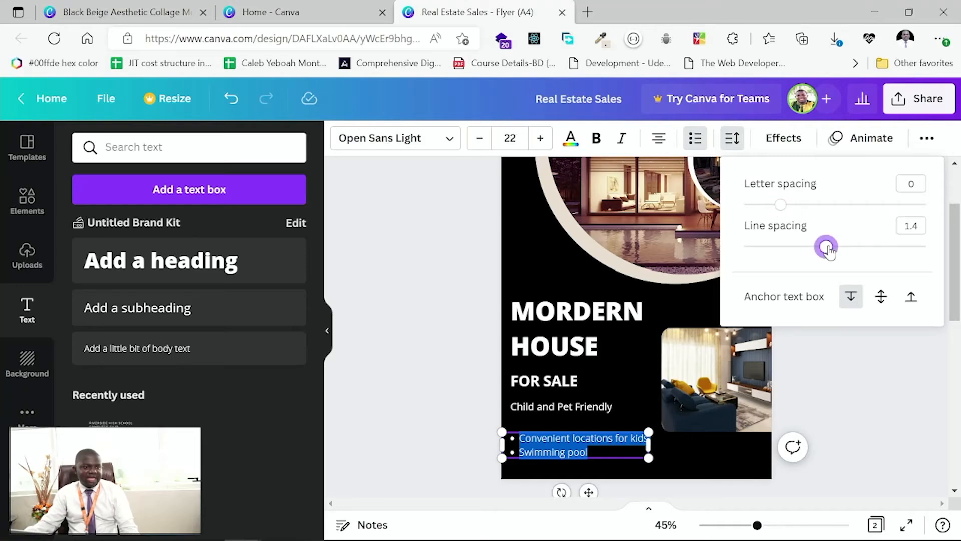
drag(828, 248, 866, 261)
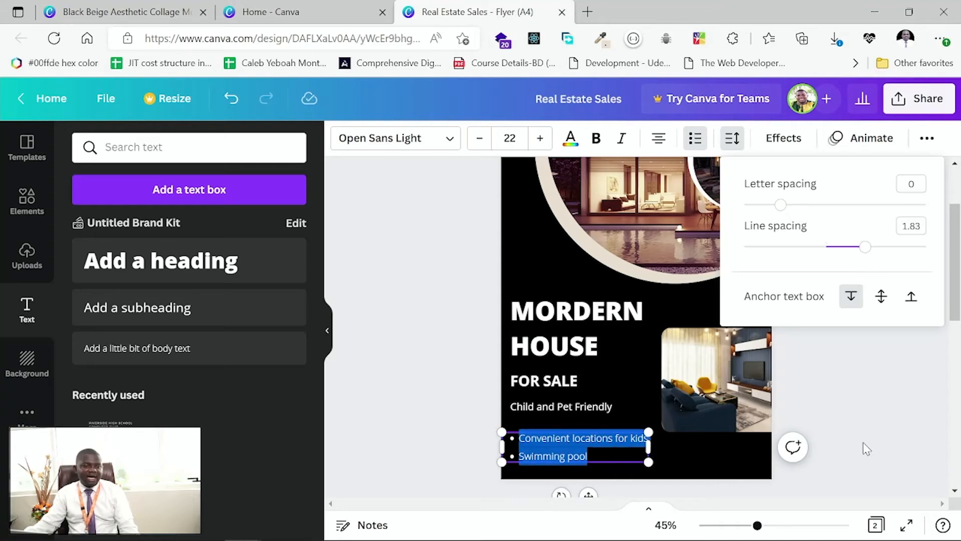
click(834, 446)
click(614, 455)
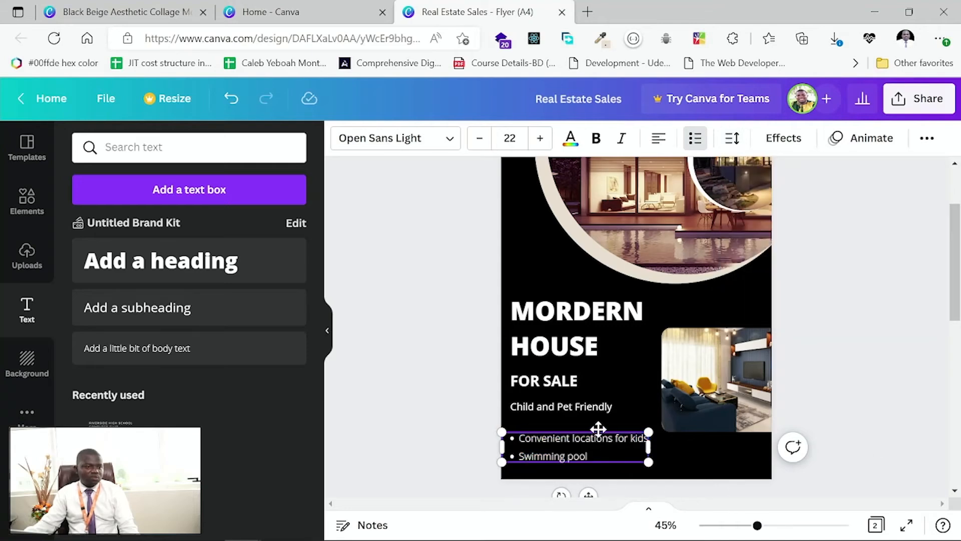
drag(598, 428, 601, 424)
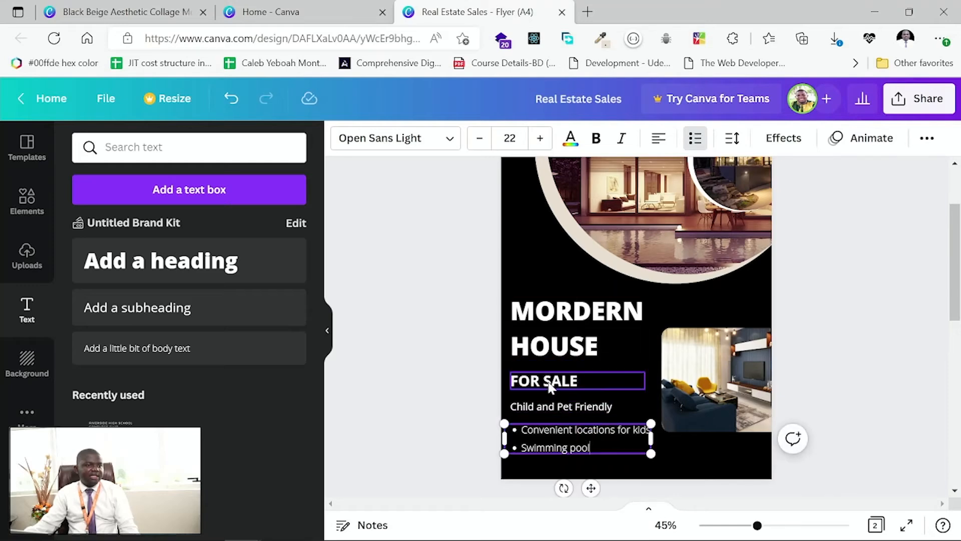
click(549, 382)
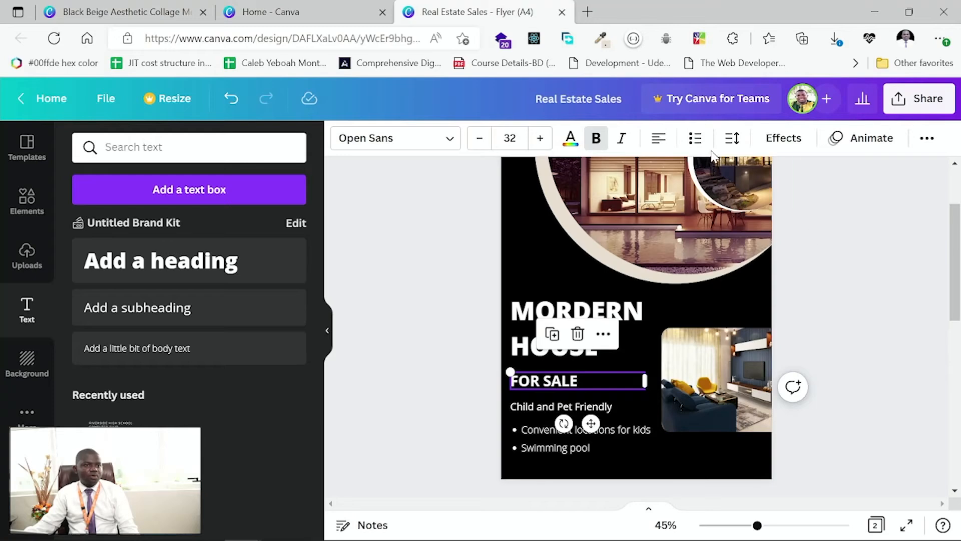
click(697, 140)
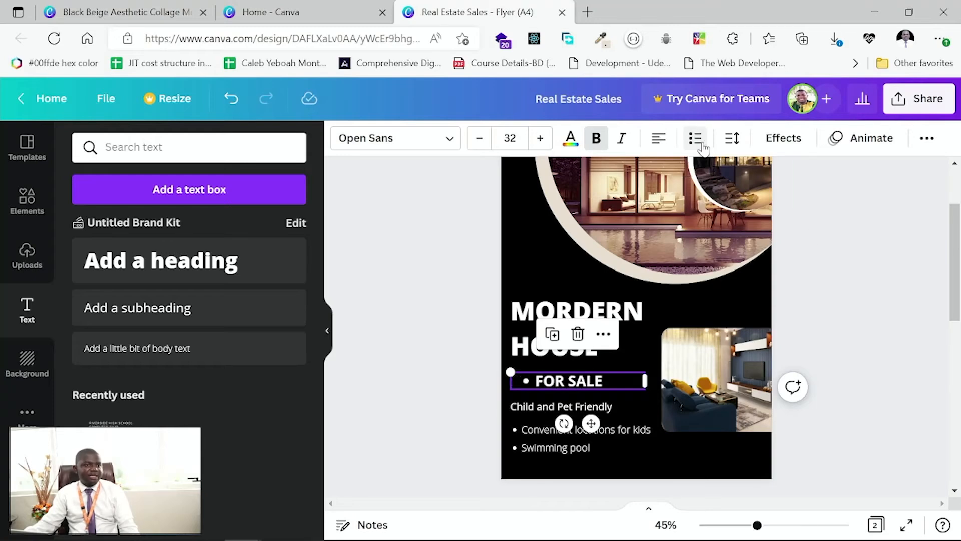
click(697, 141)
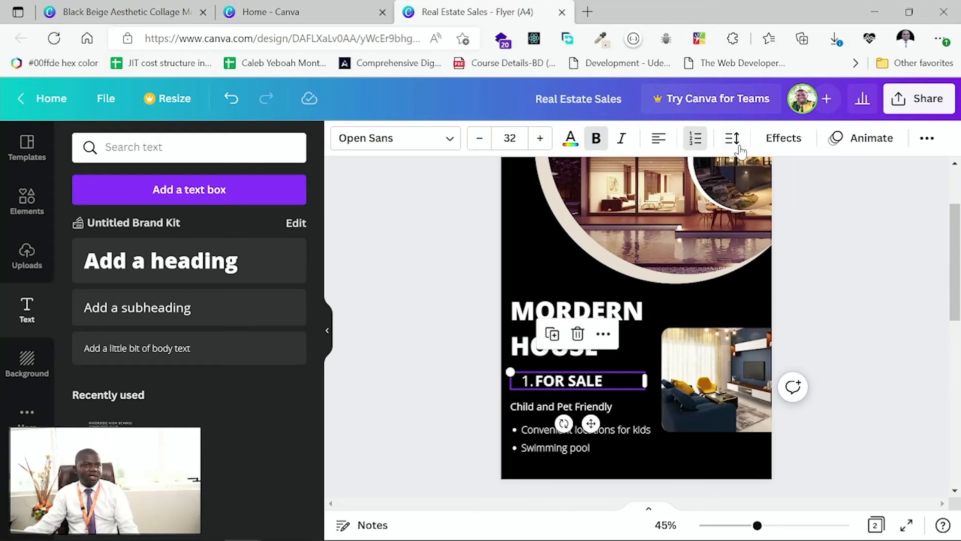
click(696, 141)
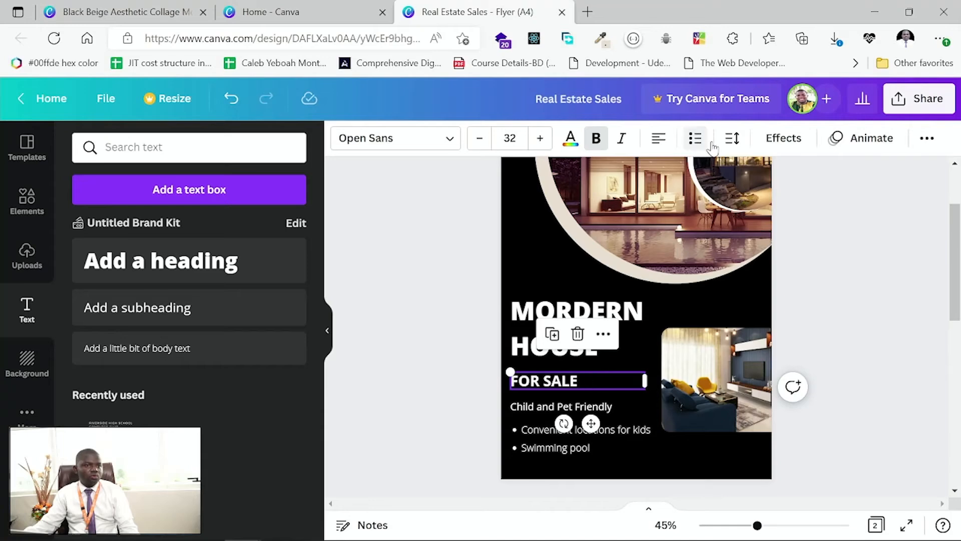
Step: Moderately widen the letter spacing of the "FOR SALE" subheading, then deselect it
click(731, 140)
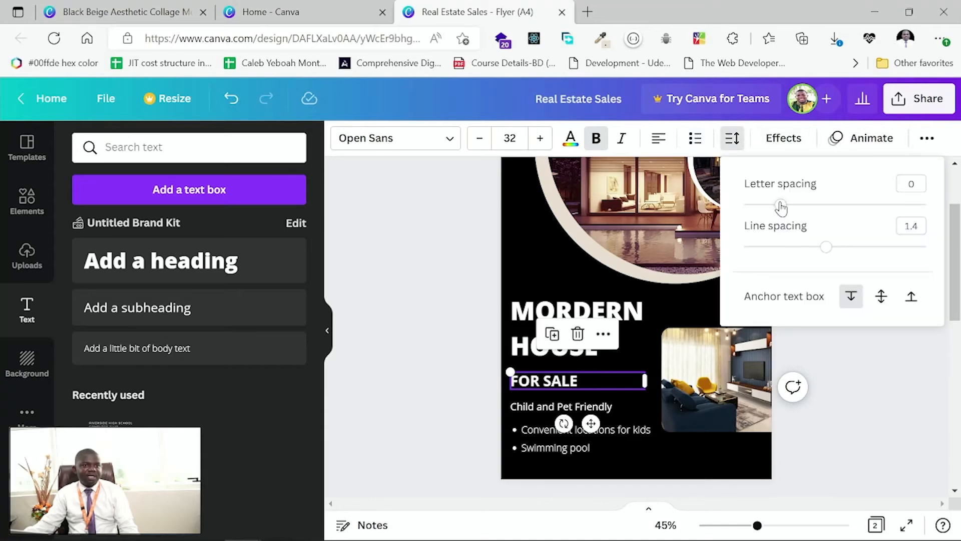
drag(781, 206, 812, 213)
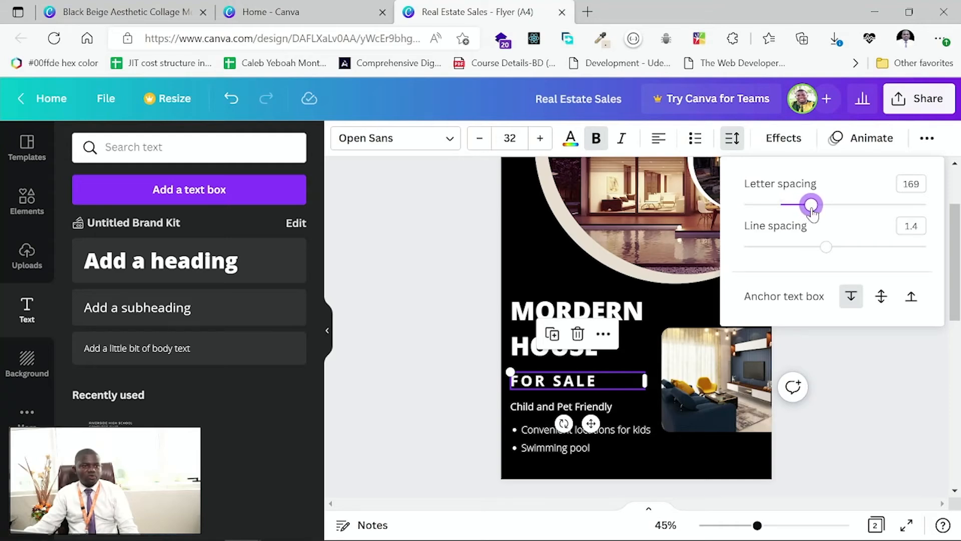
drag(812, 213, 816, 214)
click(909, 393)
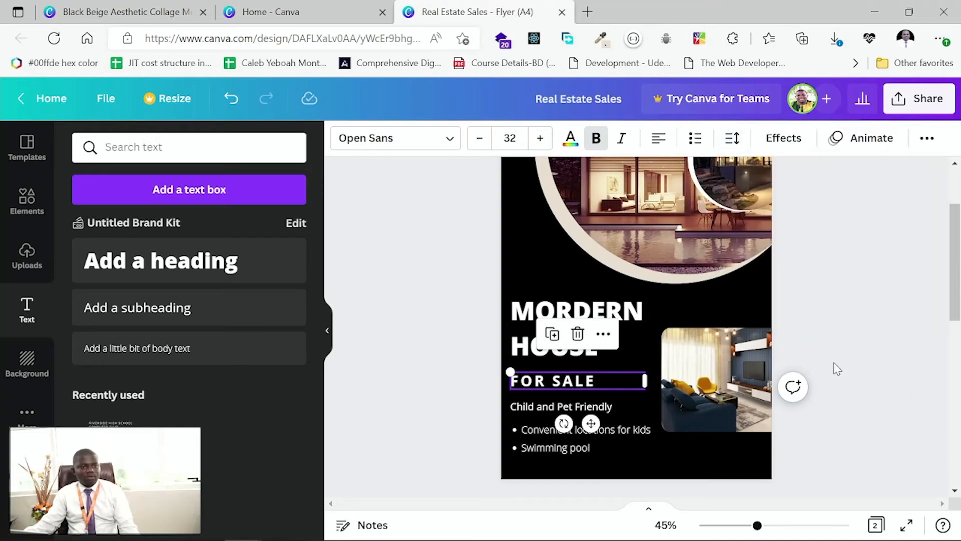
click(741, 299)
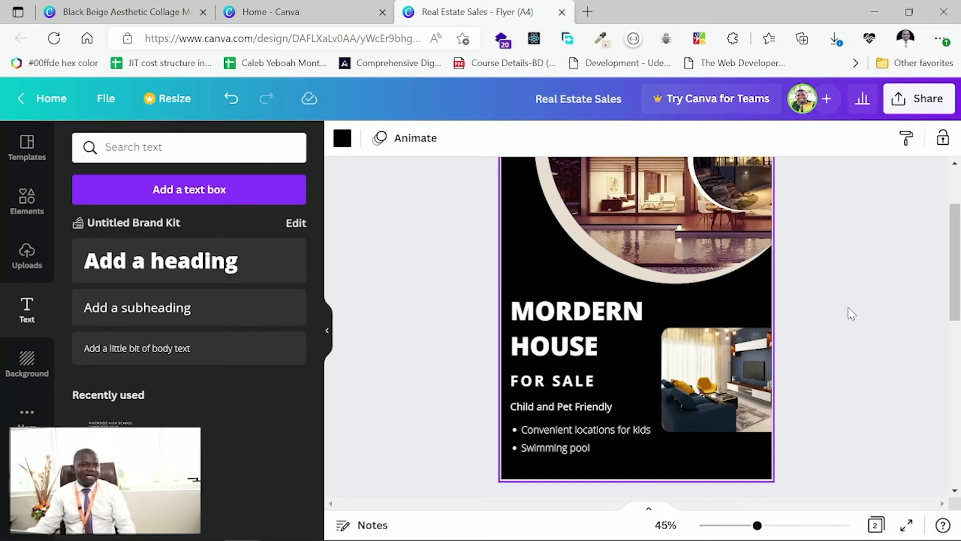
Step: Undo the last move of the small circular house photo
scroll(827, 362, up, 2)
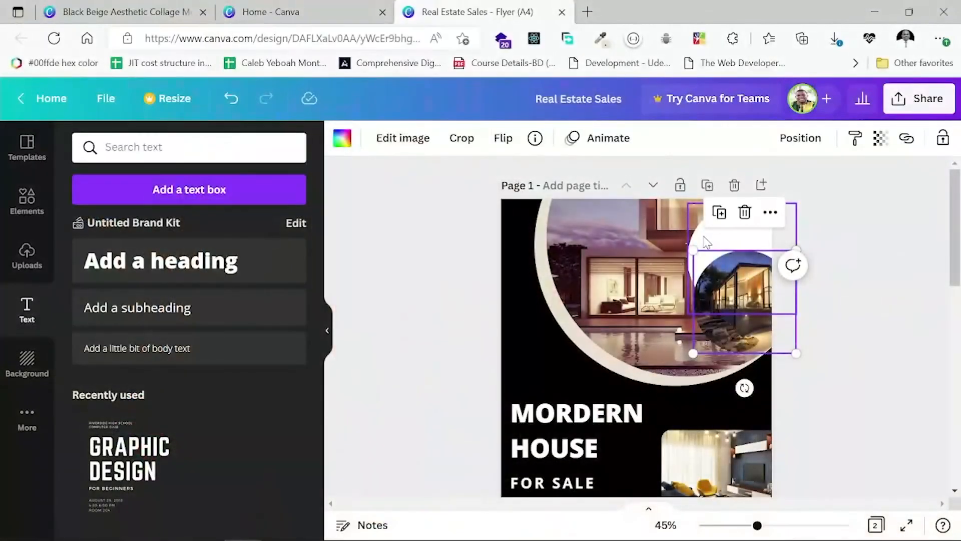
key(ctrl+z)
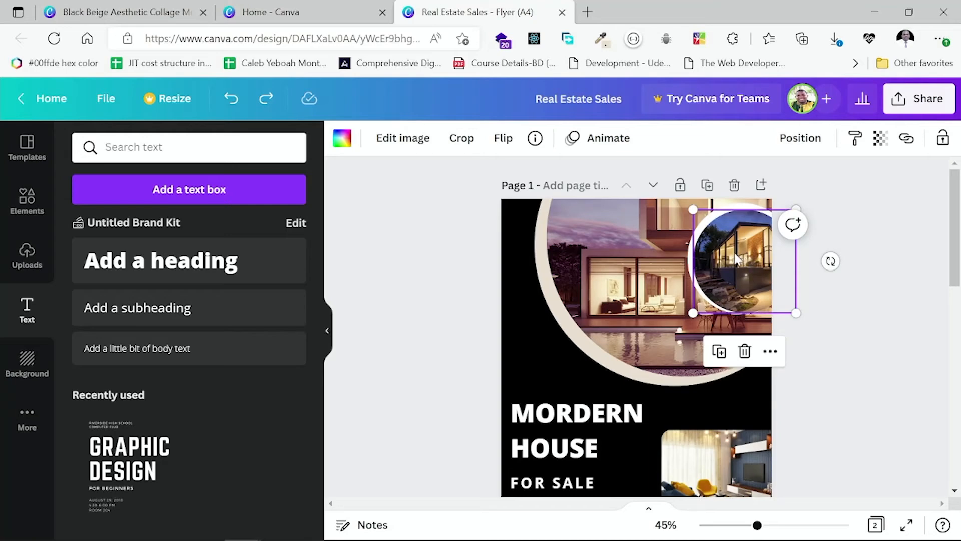
Step: Lock the white circle behind the small house photo
click(691, 264)
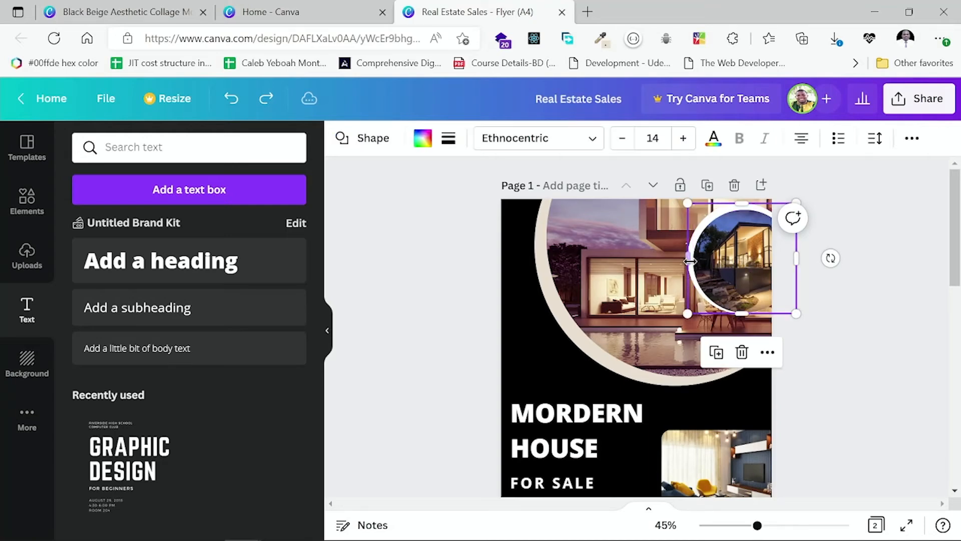
click(914, 140)
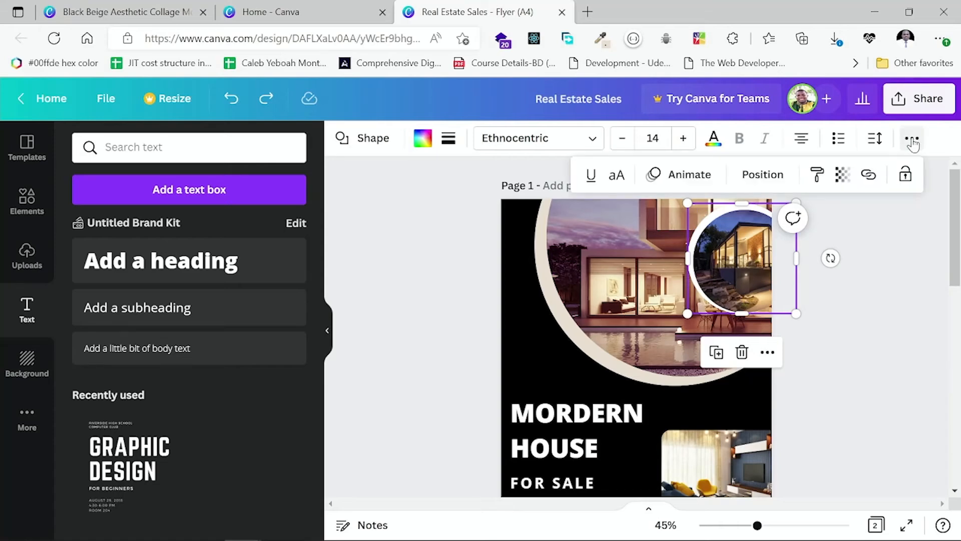
click(912, 140)
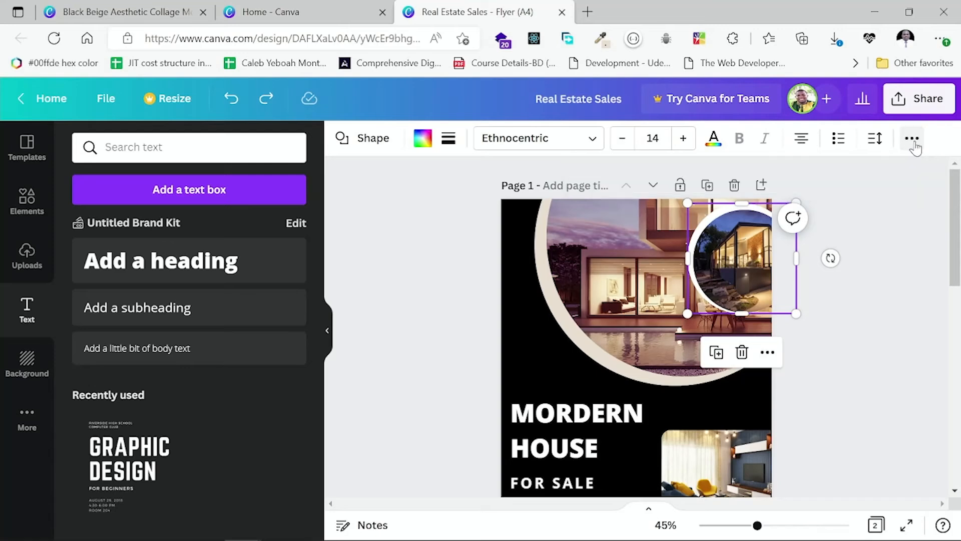
click(914, 141)
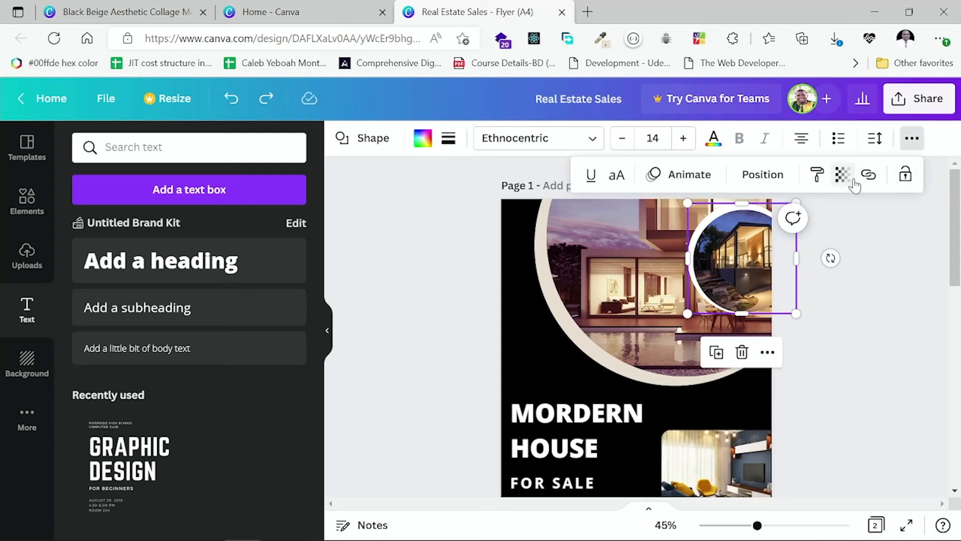
click(906, 176)
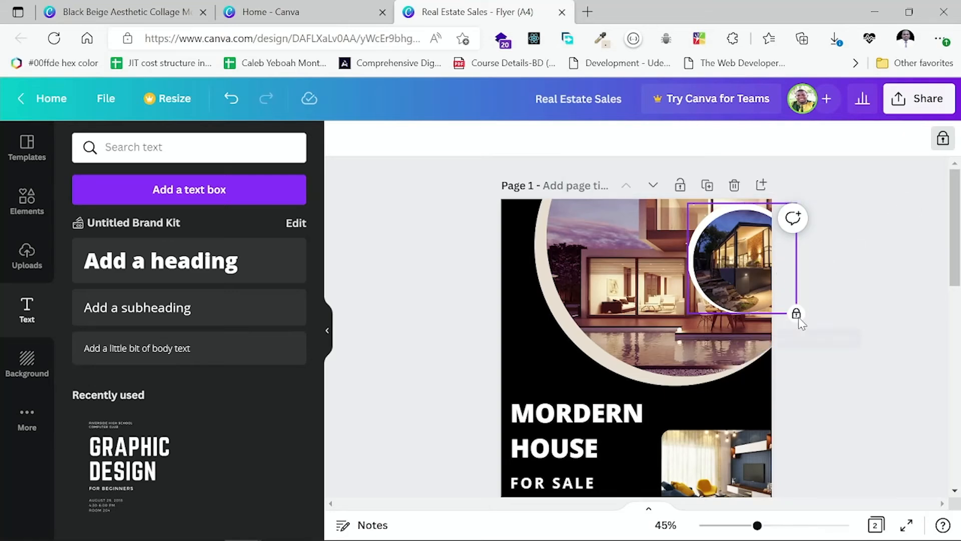
Step: Lock the small circular house photo in place over the white circle
click(747, 273)
mouse_move(747, 273)
mouse_down()
mouse_move(746, 289)
mouse_move(746, 274)
mouse_up()
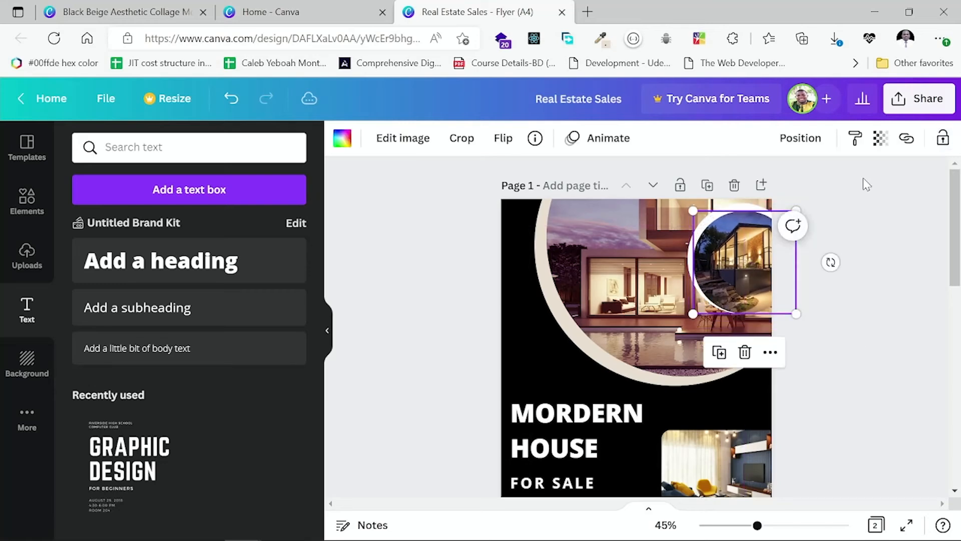
click(907, 140)
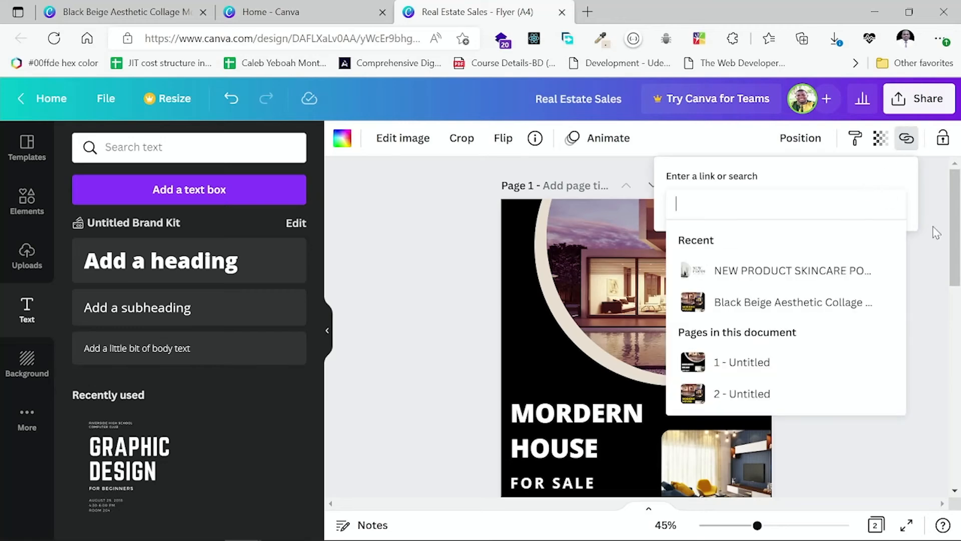
key(Escape)
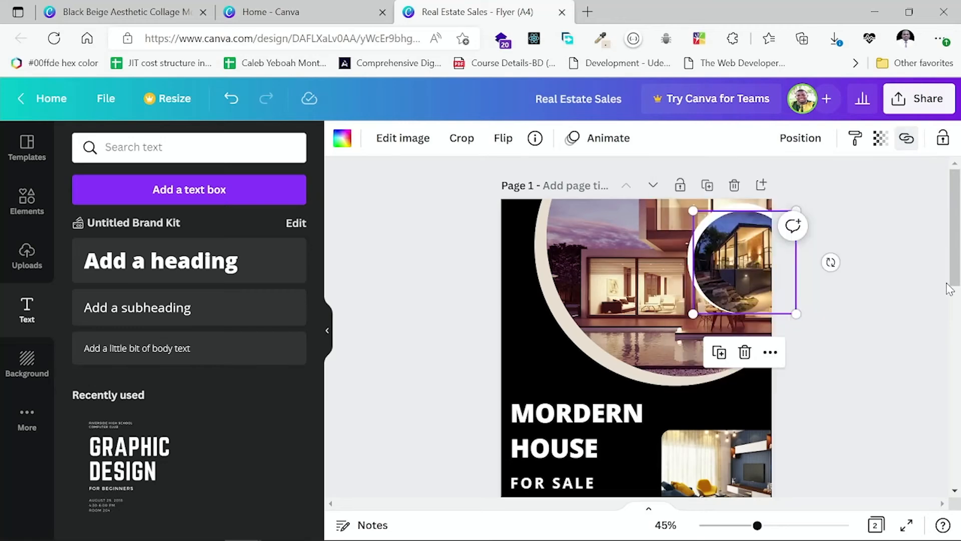
click(943, 138)
click(684, 262)
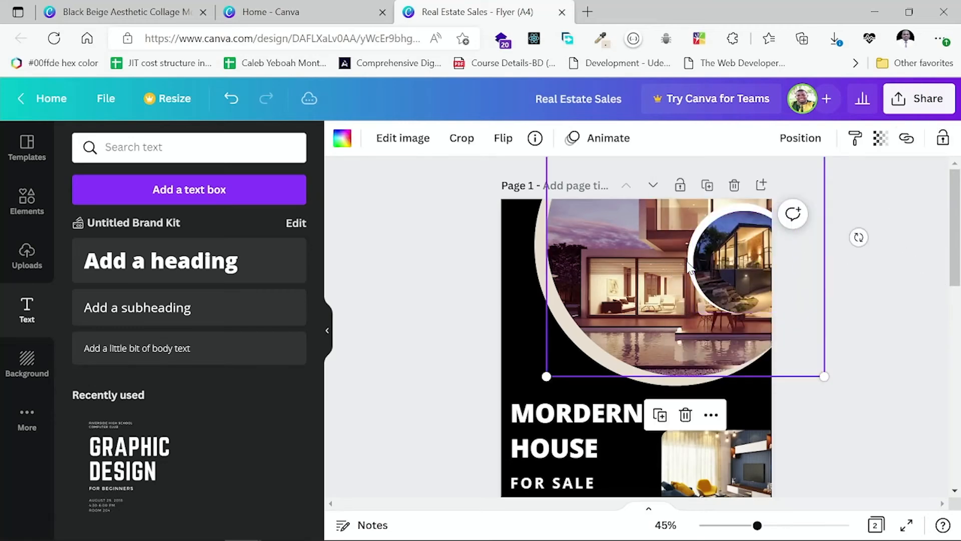
click(735, 257)
click(735, 257)
click(735, 257)
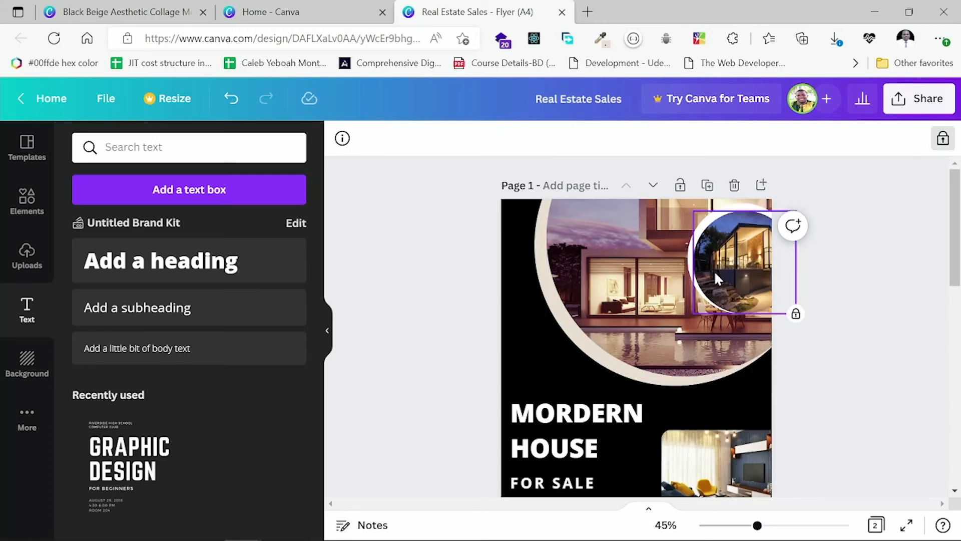
Step: Unlock the small circular house photo and the white circle behind it
click(943, 138)
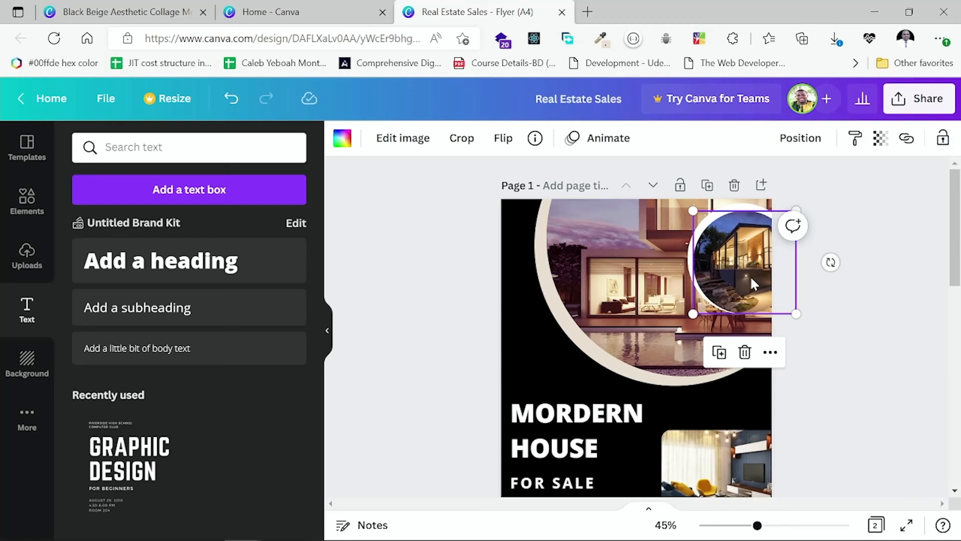
click(691, 272)
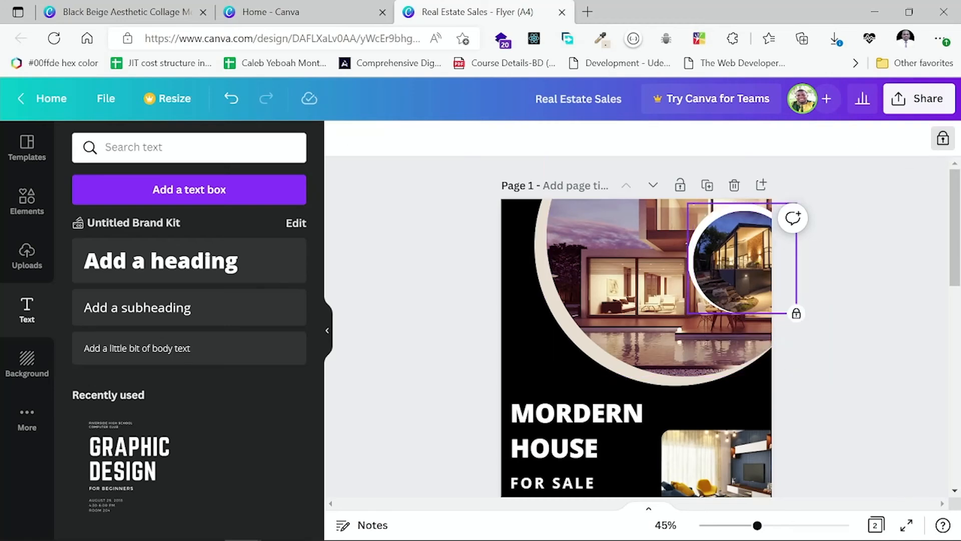
click(934, 145)
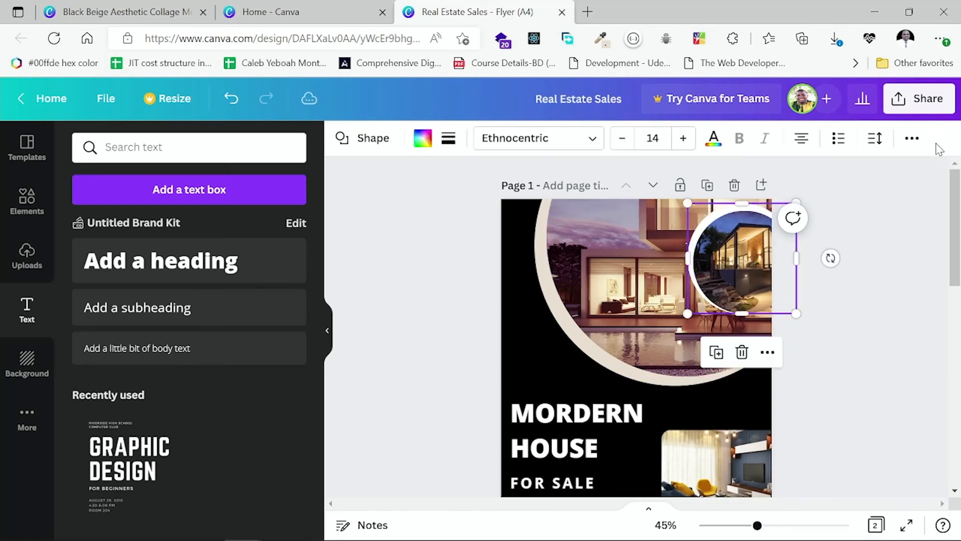
Step: Move the small circular house photo and the white circle behind it down together along the flyer's right edge
click(743, 259)
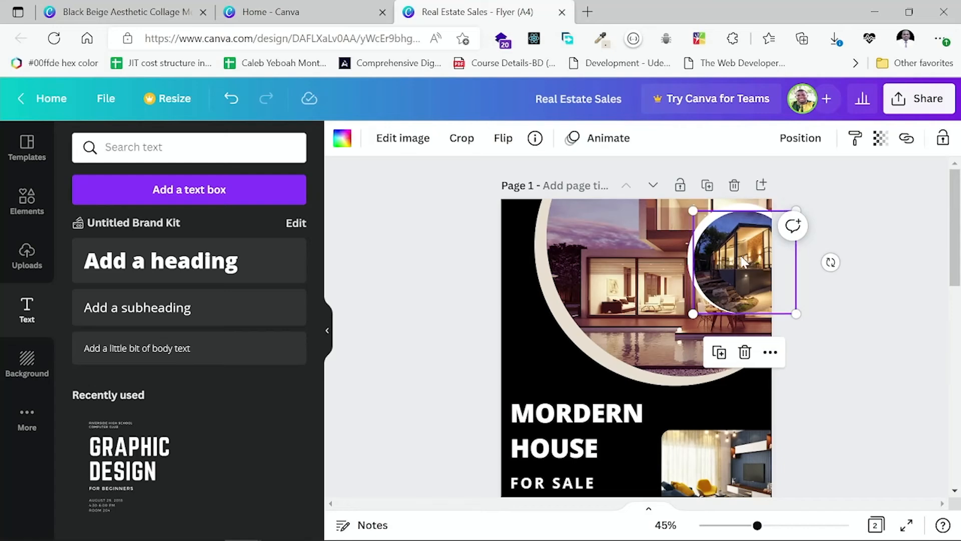
click(712, 250)
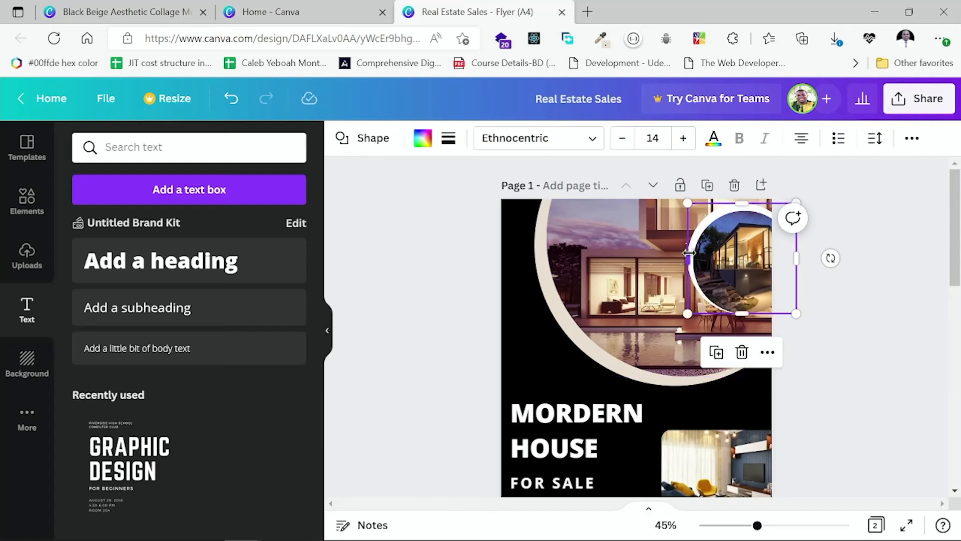
click(713, 251)
click(712, 250)
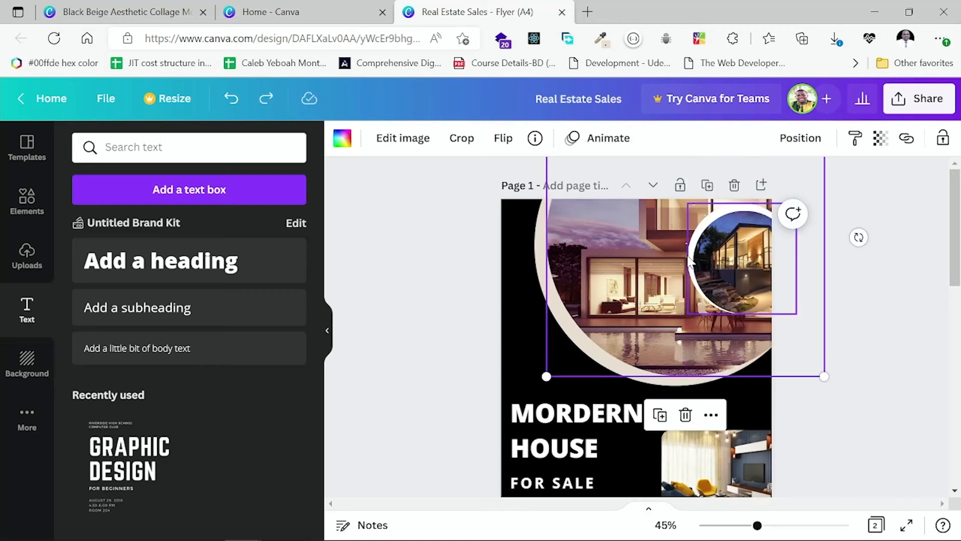
click(710, 250)
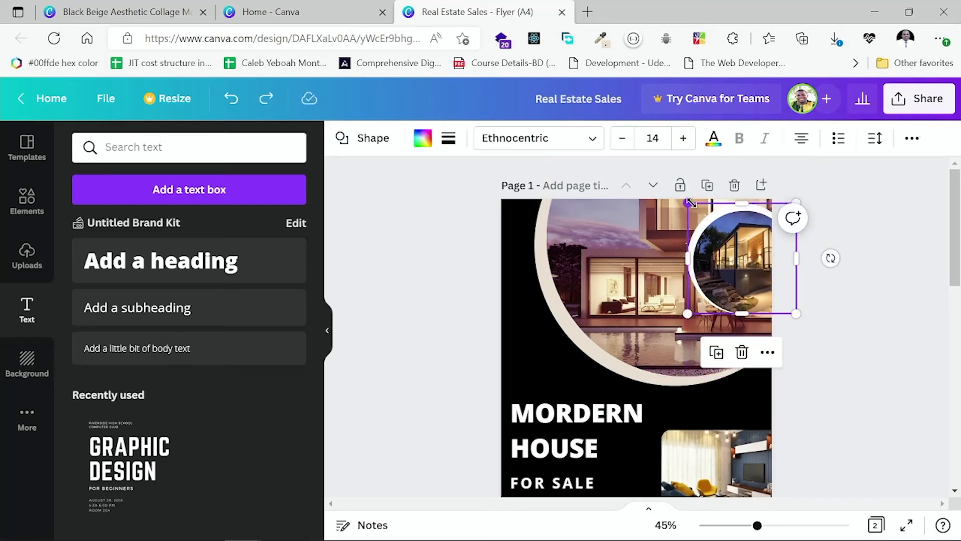
drag(700, 216, 710, 250)
click(710, 232)
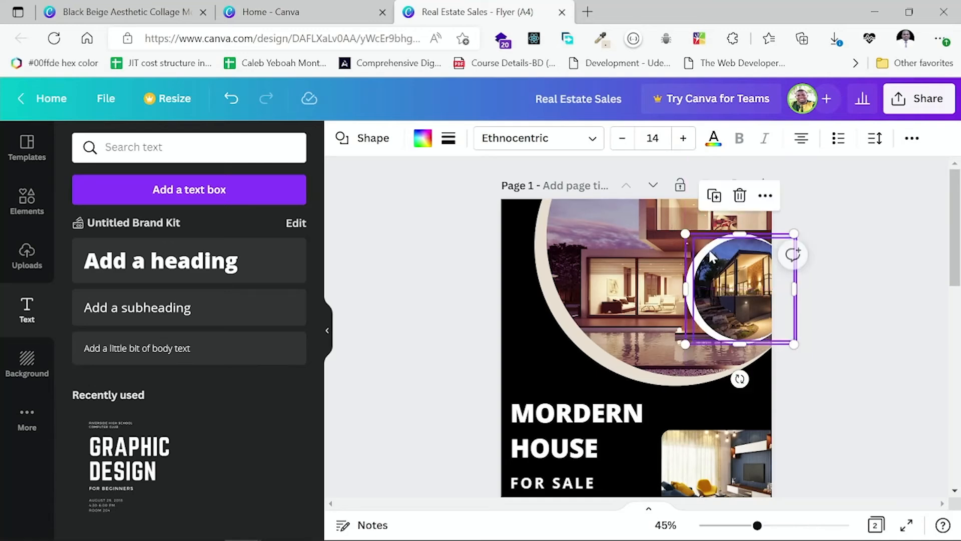
click(911, 140)
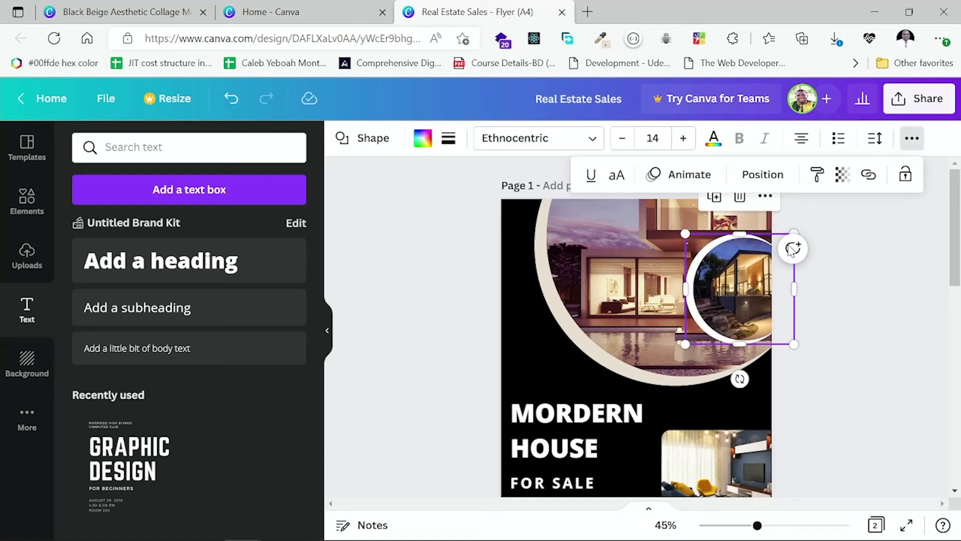
click(867, 282)
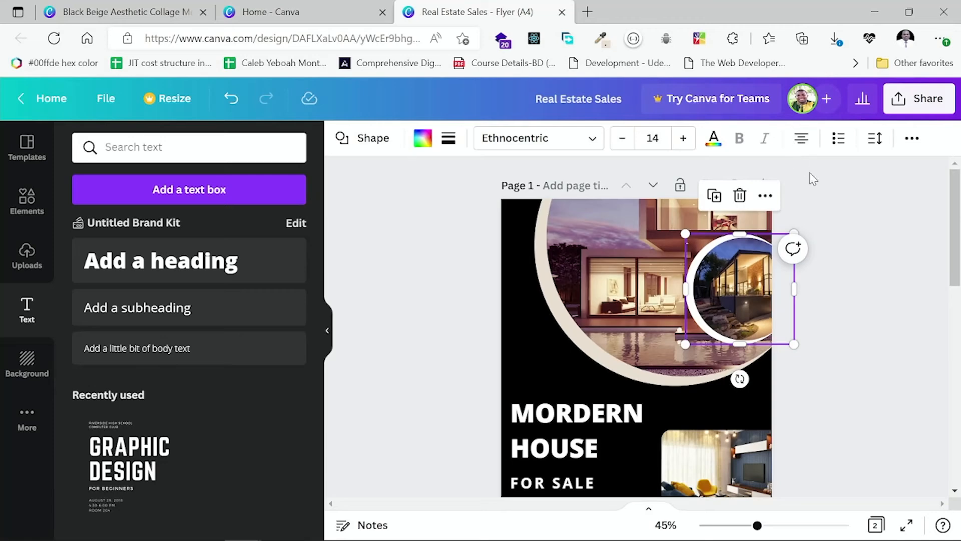
click(858, 344)
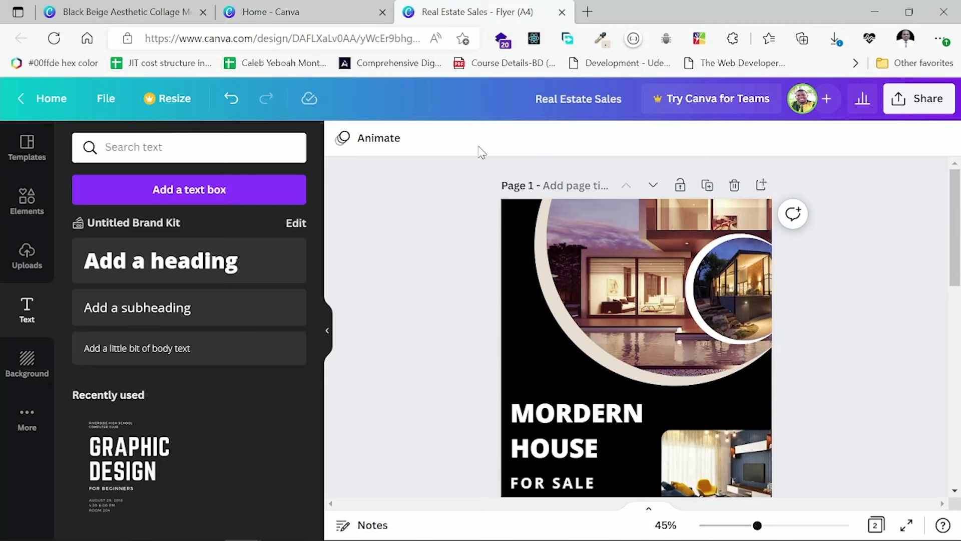
scroll(945, 388, down, 2)
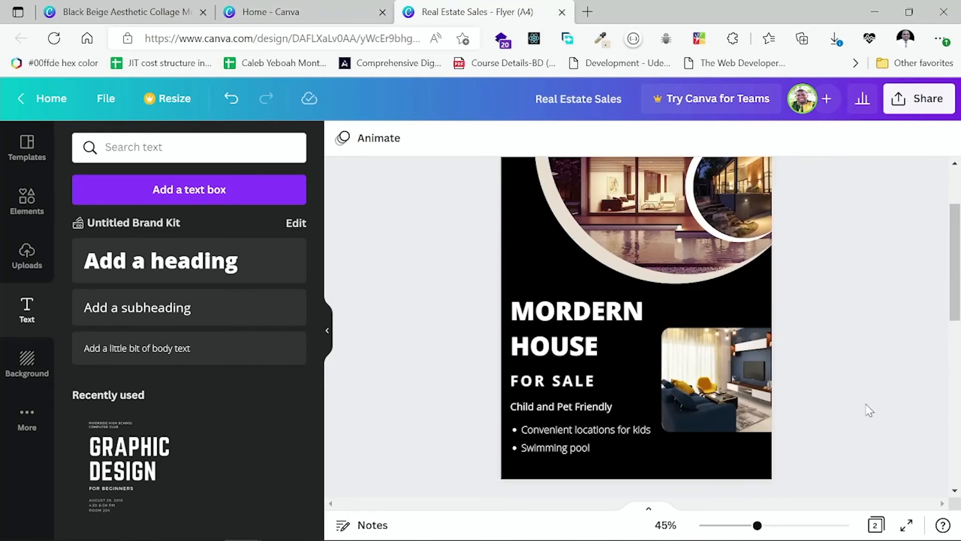
scroll(851, 396, up, 2)
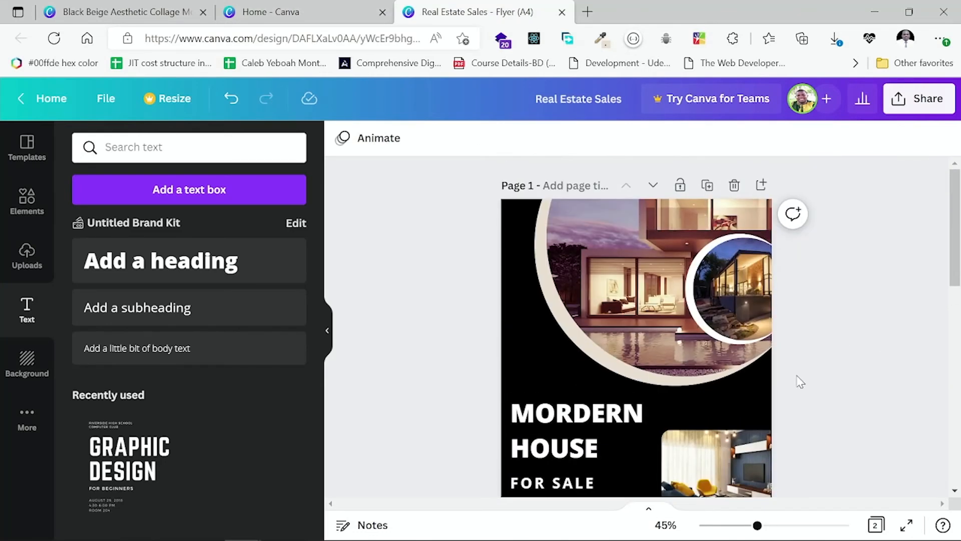
Step: Switch to the Canva home page, open the template library and browse the free online whiteboard templates
click(314, 17)
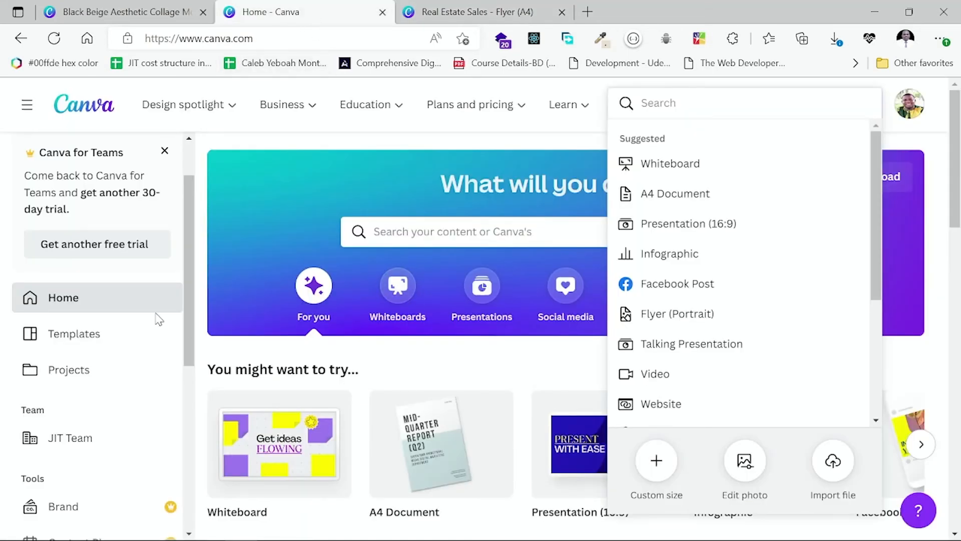
click(98, 335)
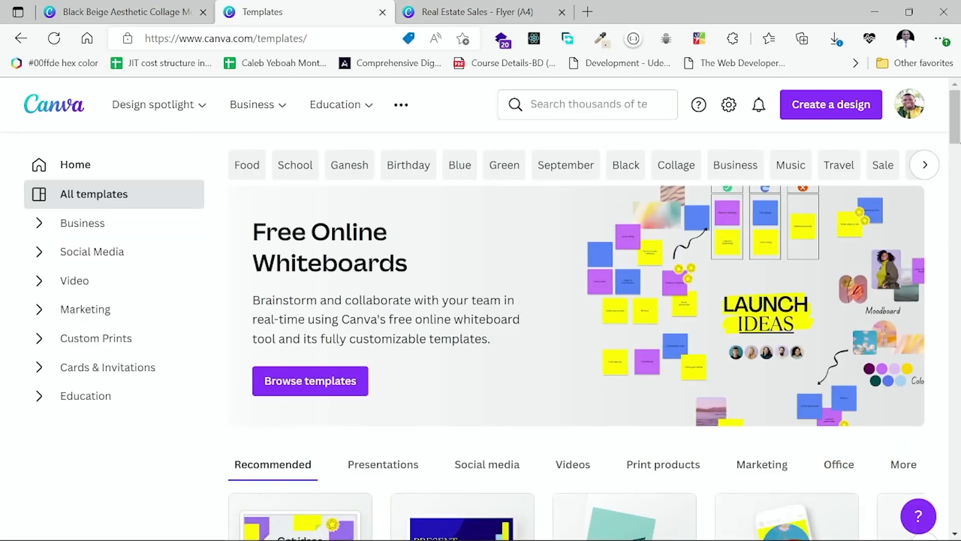
click(928, 173)
click(928, 173)
click(929, 172)
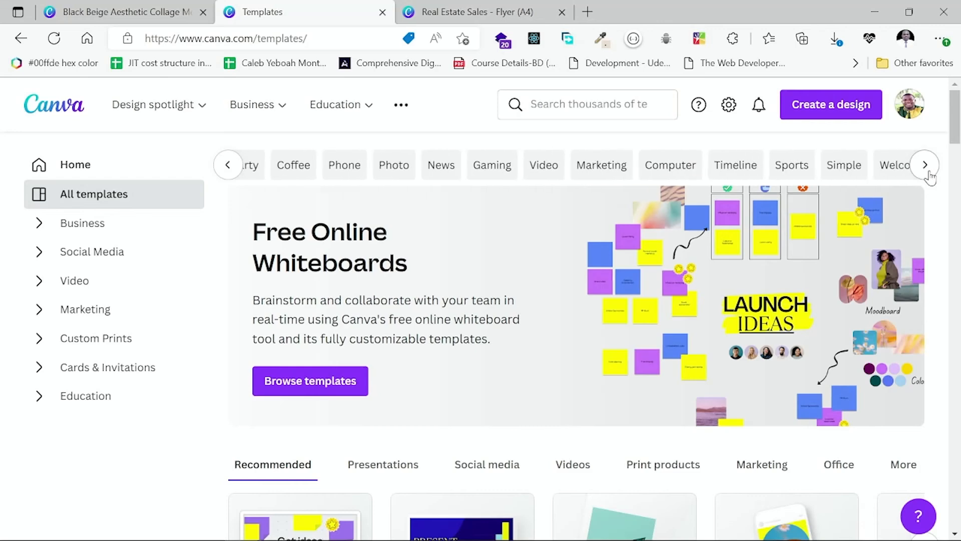
click(311, 385)
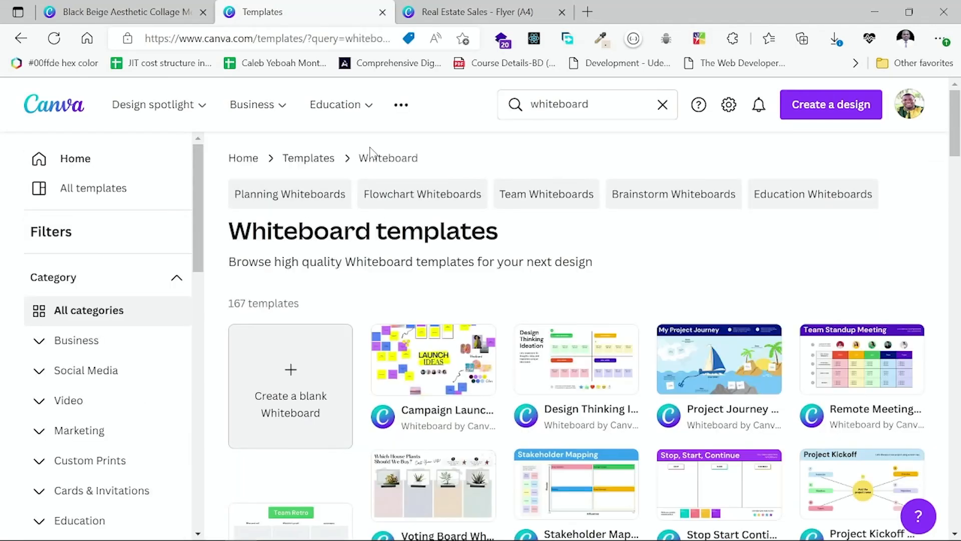
Step: Search the template library for "website"
click(607, 106)
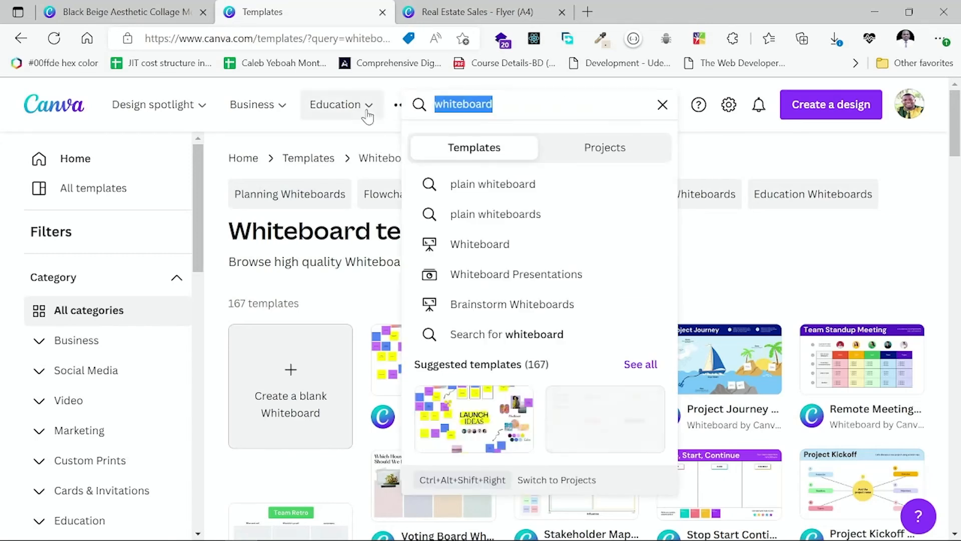
click(367, 116)
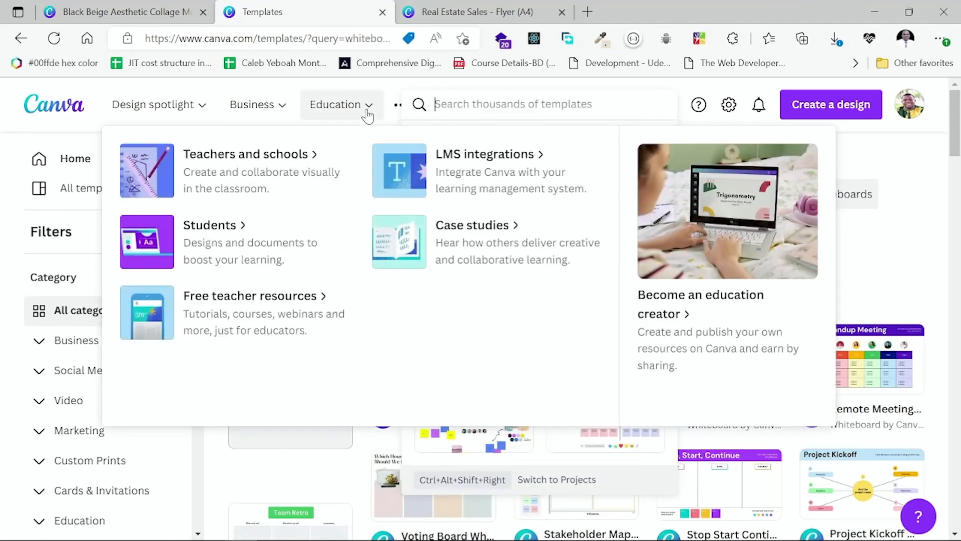
text(website)
key(Return)
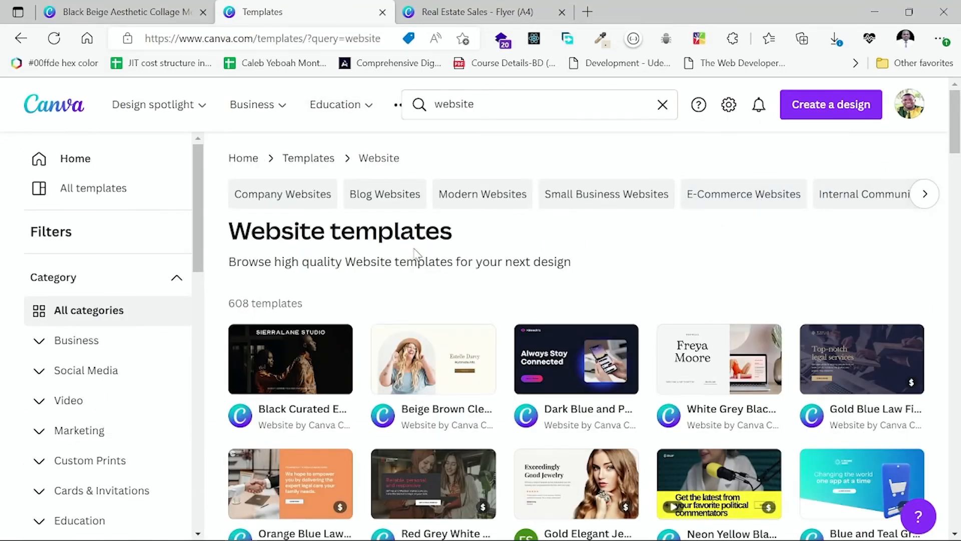
Step: Choose the Dark Blue and Purple Bold Tech App Business Website template and open it for customising
scroll(393, 370, down, 2)
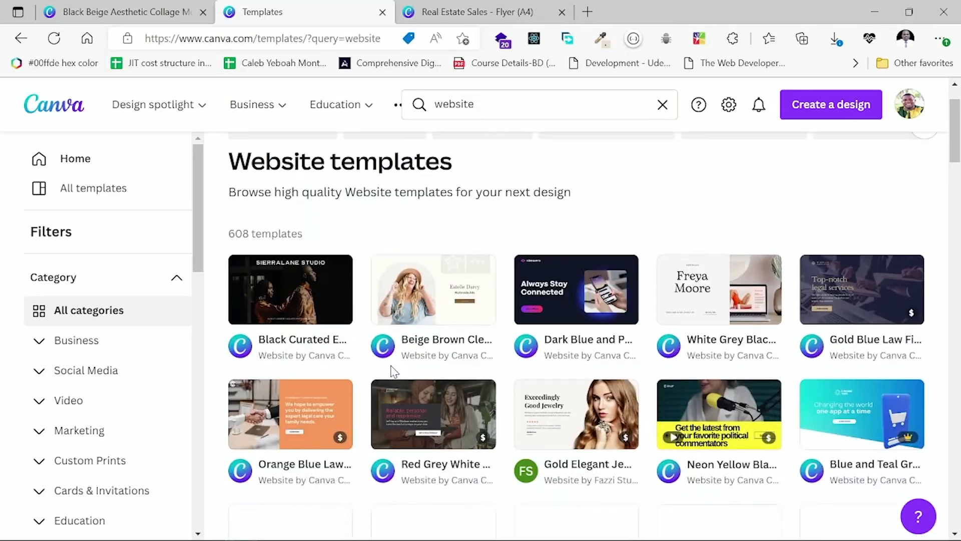
scroll(438, 307, down, 1)
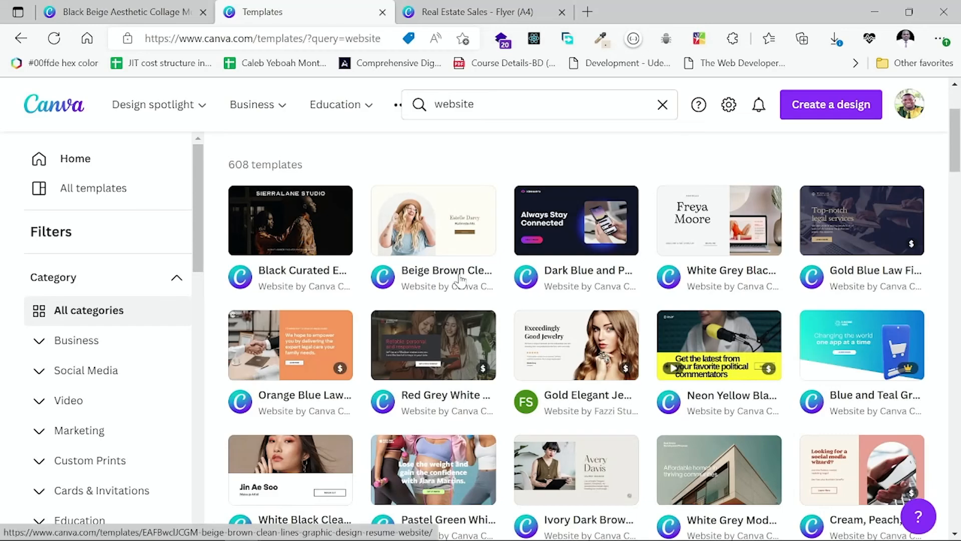
scroll(606, 299, down, 1)
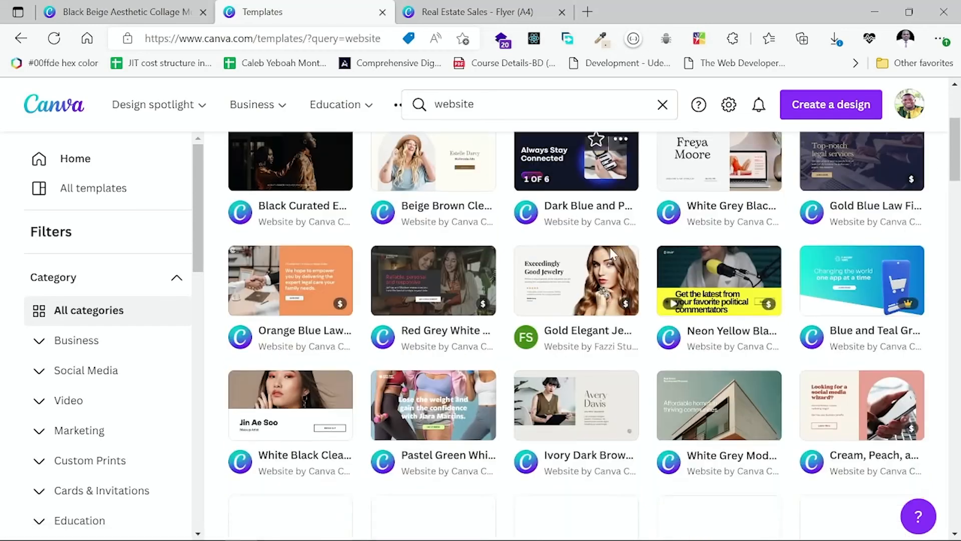
scroll(566, 305, up, 3)
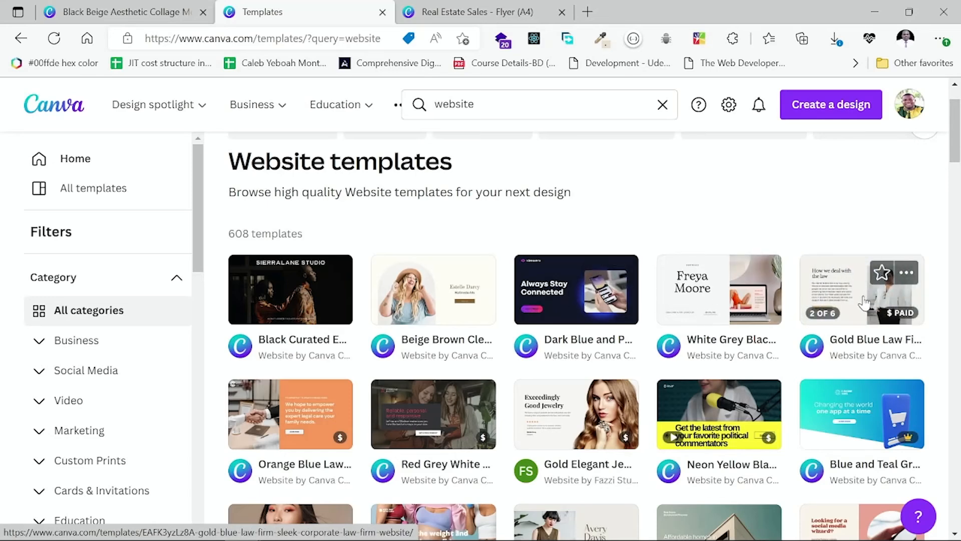
click(551, 288)
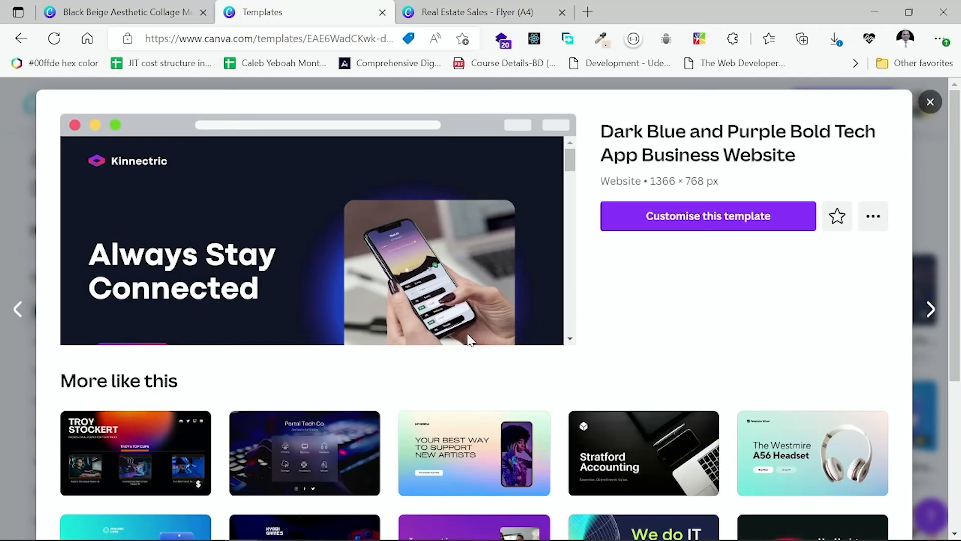
scroll(489, 308, down, 1)
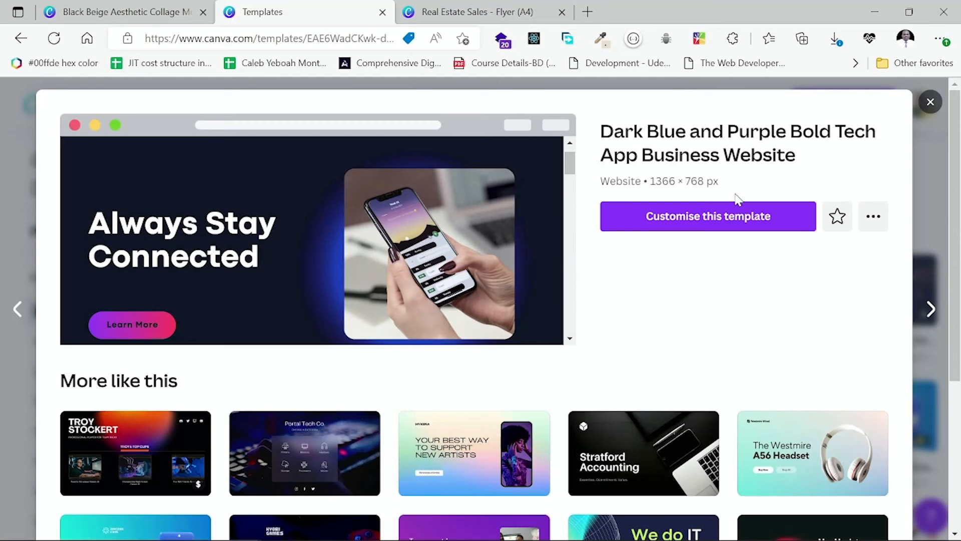
click(697, 218)
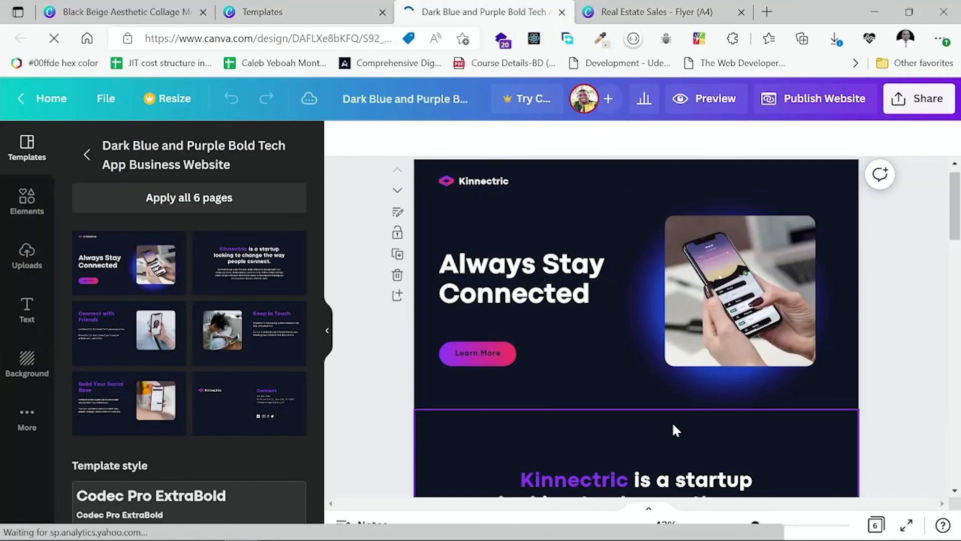
Step: Look through the website template's pages and inspect the logo and the "Always Stay Connected" heading as editable elements
scroll(669, 361, down, 12)
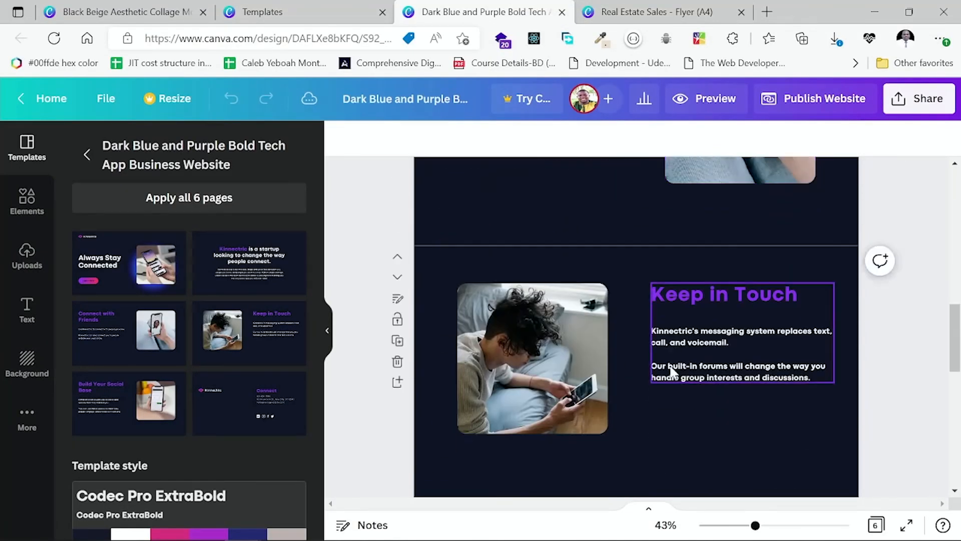
scroll(670, 373, down, 8)
scroll(672, 375, up, 20)
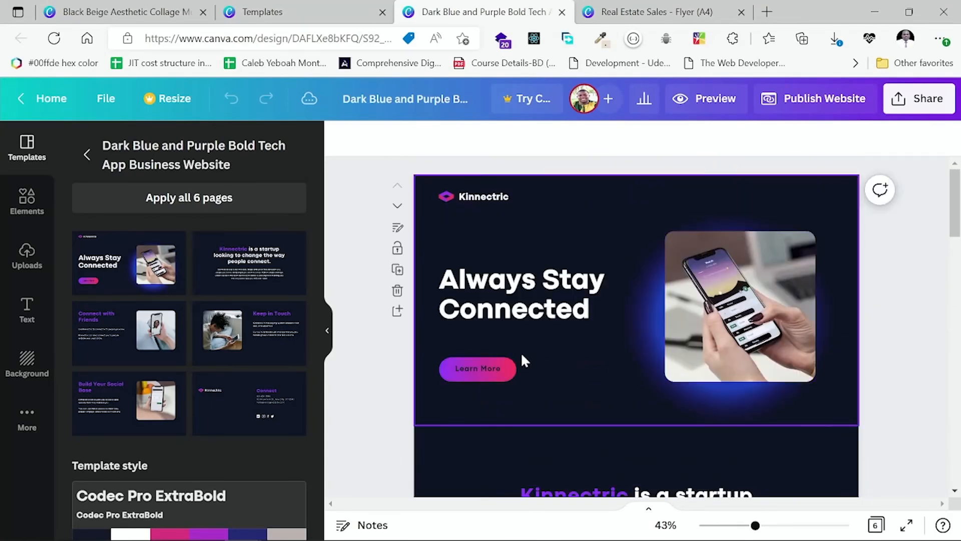
click(503, 307)
click(490, 197)
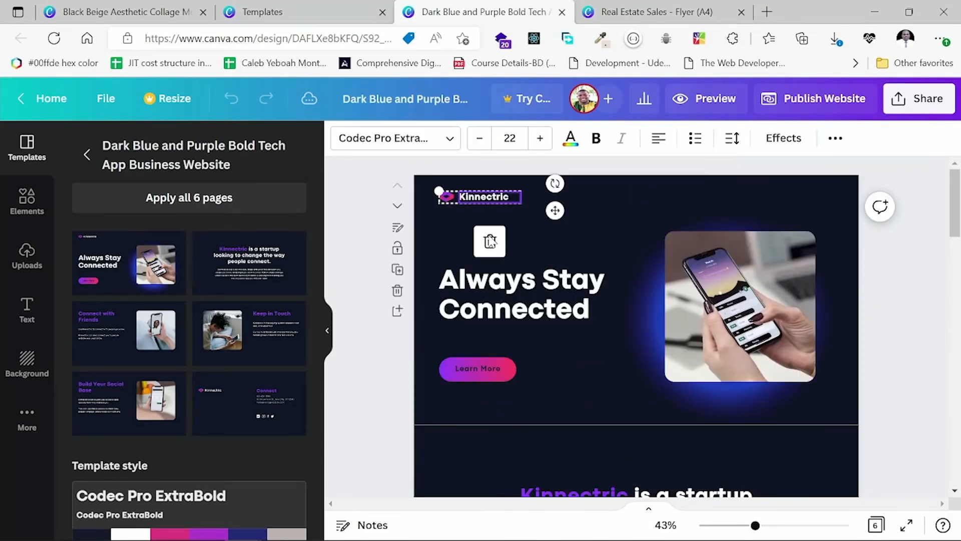
click(572, 302)
double_click(600, 314)
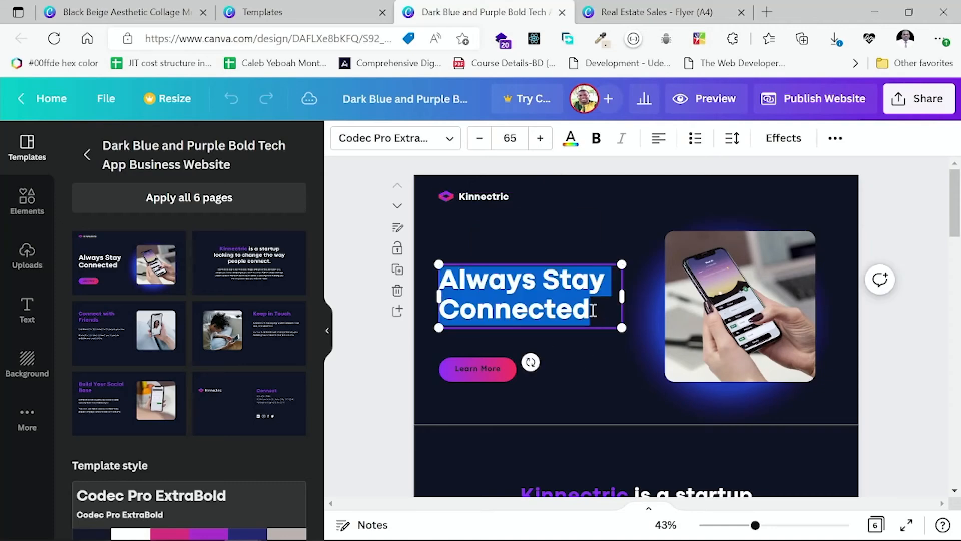
click(581, 311)
Step: Try moving the phone photo off the blue glow graphic and back, and undo both moves
drag(717, 361, 854, 333)
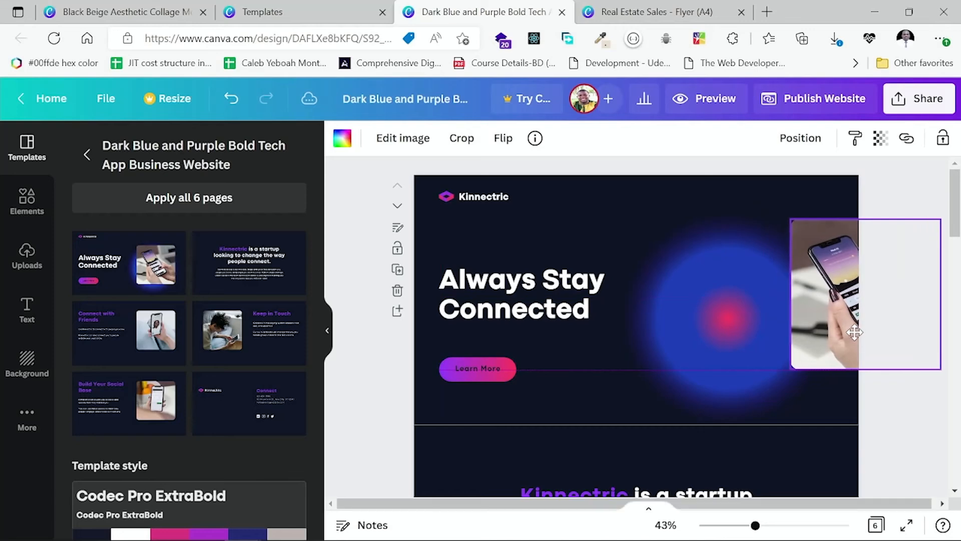
click(682, 299)
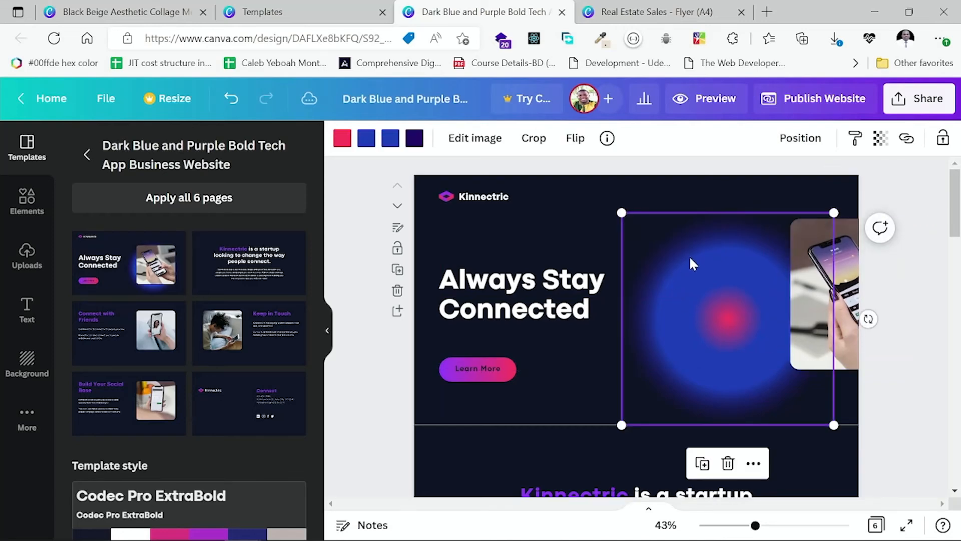
drag(848, 331, 721, 342)
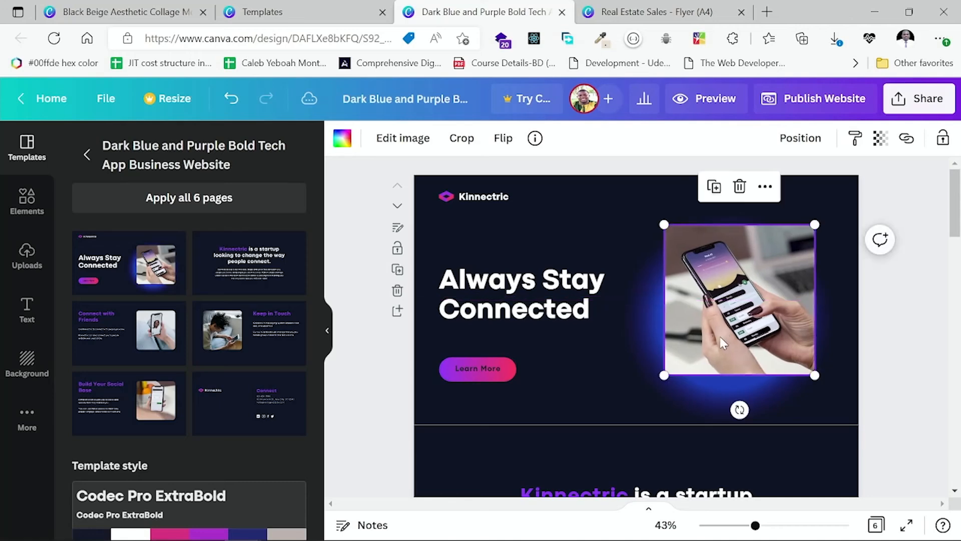
click(232, 99)
click(231, 99)
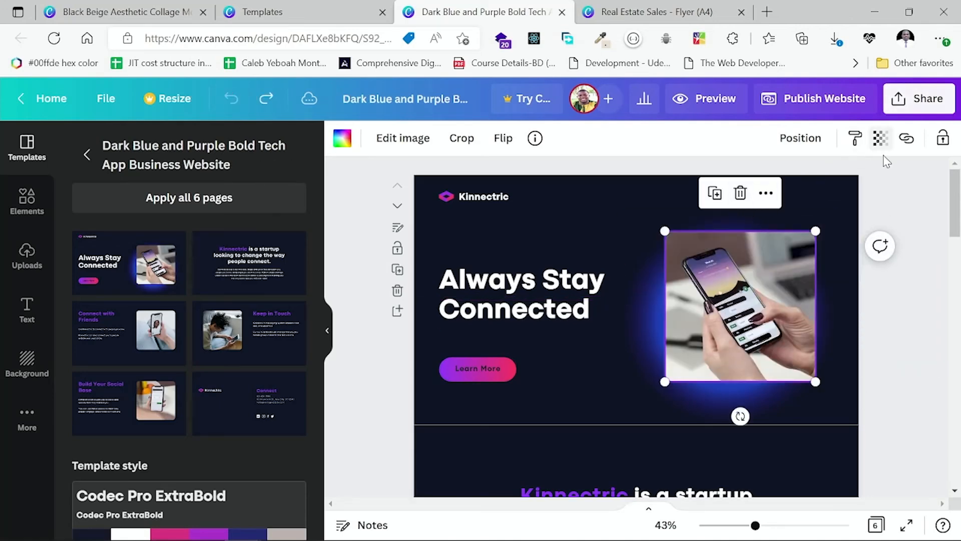
Step: Review the remaining website pages down to the contact section and open the website publishing options
scroll(851, 355, down, 1)
scroll(860, 376, down, 10)
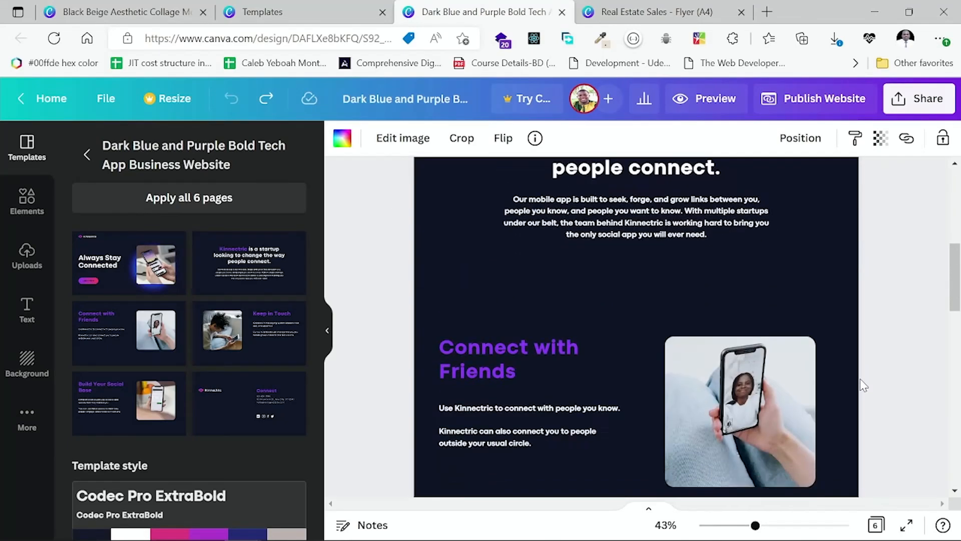
scroll(860, 392, down, 10)
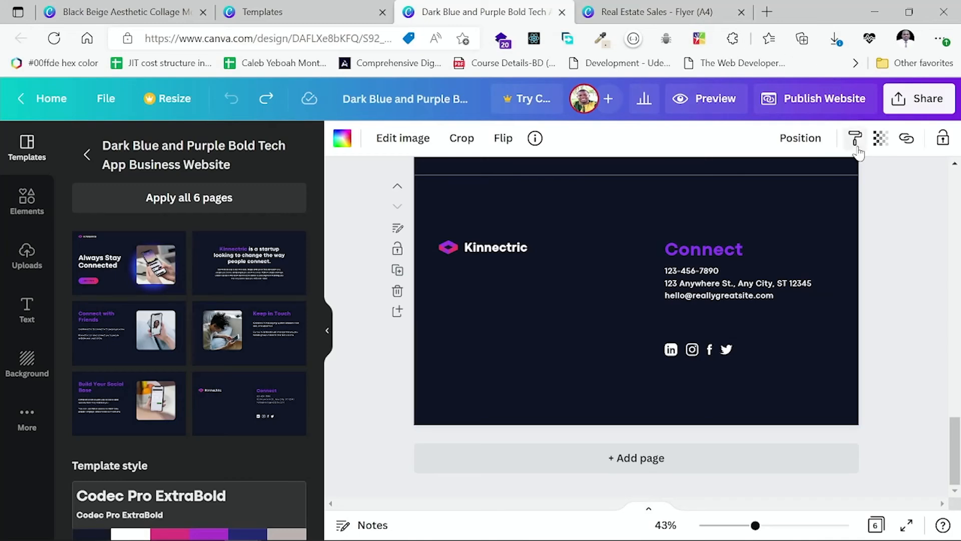
click(823, 100)
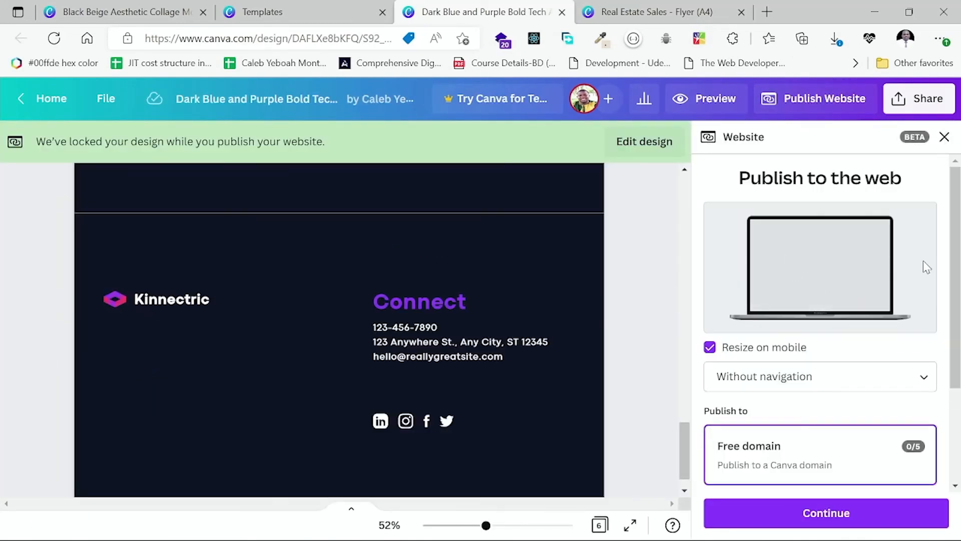
Step: Set the website's publishing style to With navigation
click(889, 387)
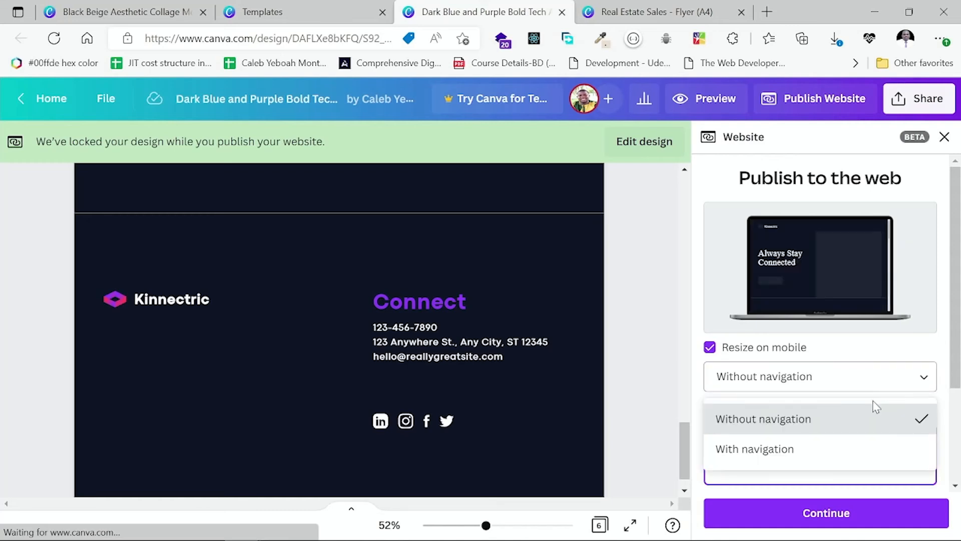
click(826, 449)
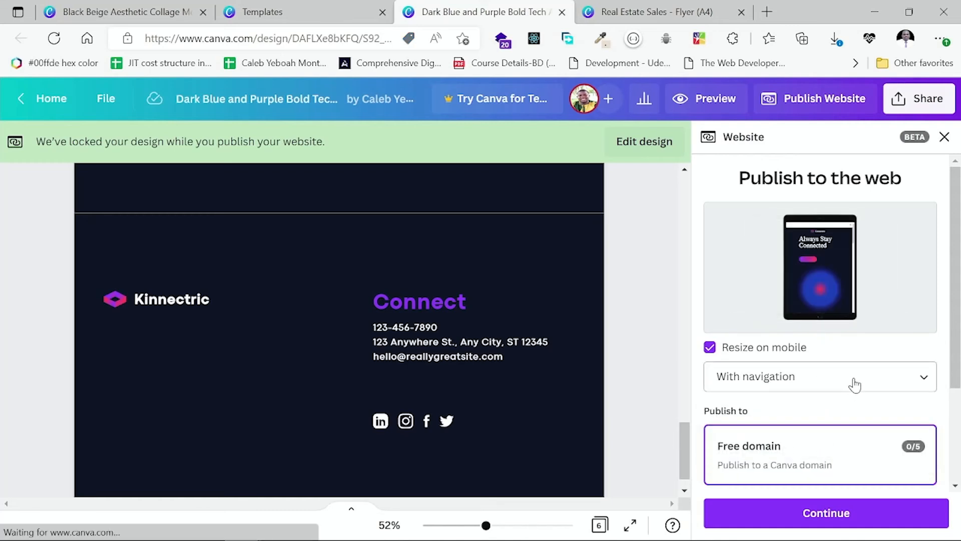
Step: Examine the domain setup for publishing to an existing domain, return to the publishing options and look back over the website's upper pages
scroll(822, 365, down, 3)
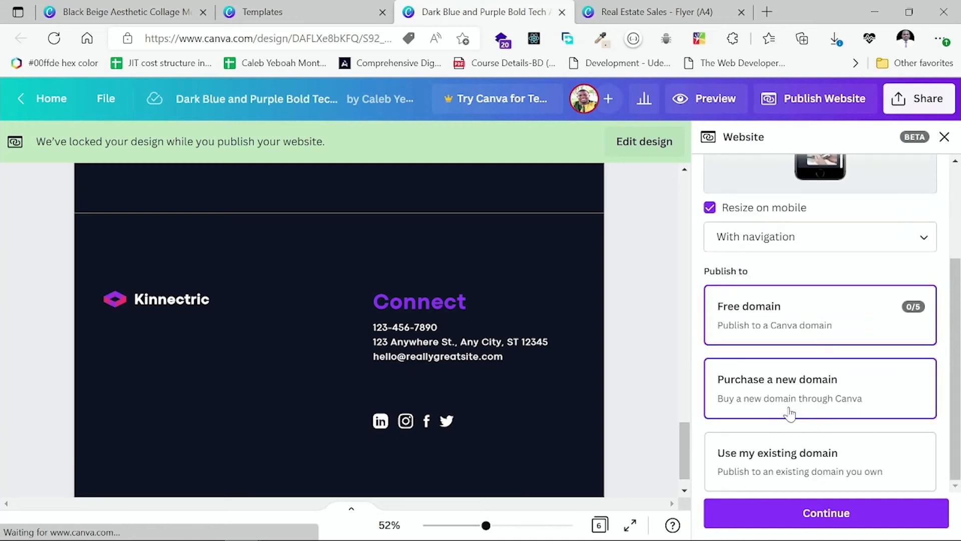
click(817, 457)
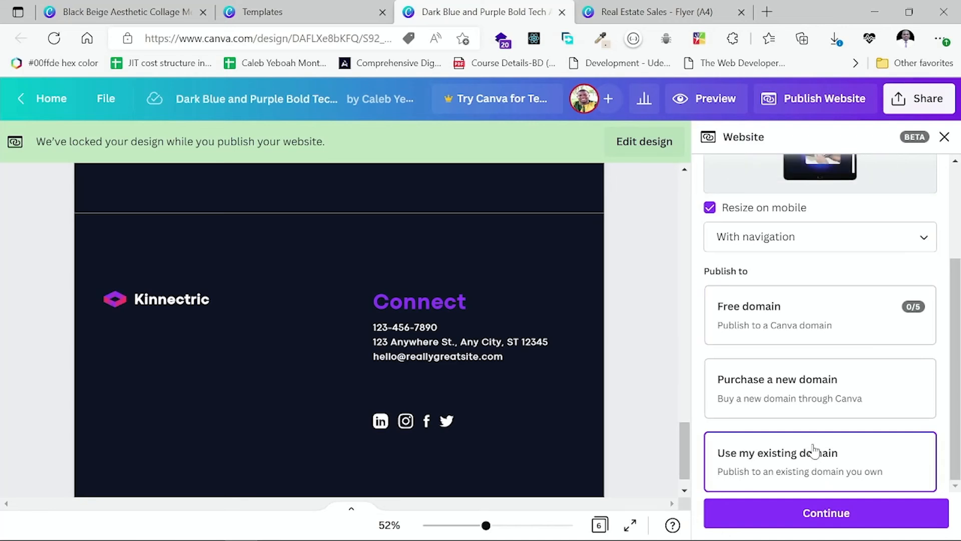
click(869, 516)
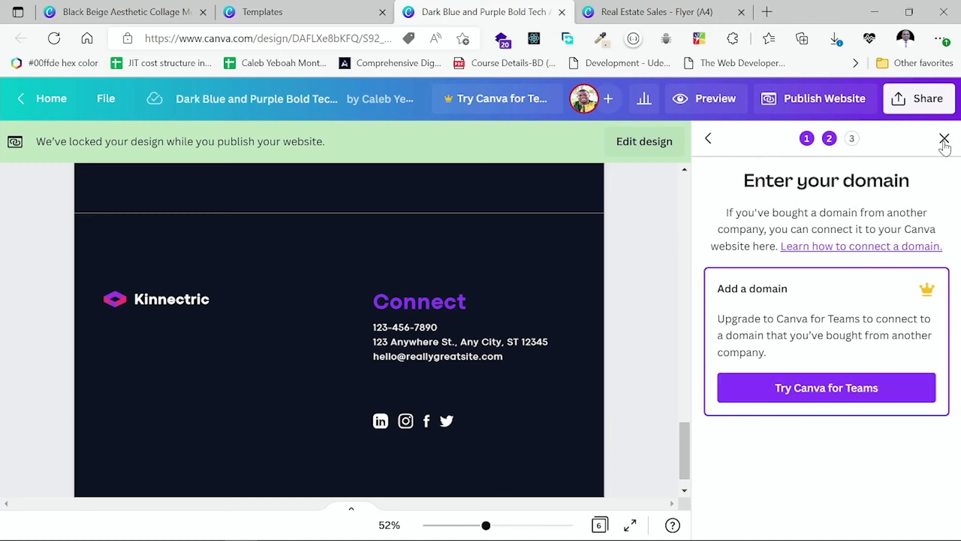
click(710, 140)
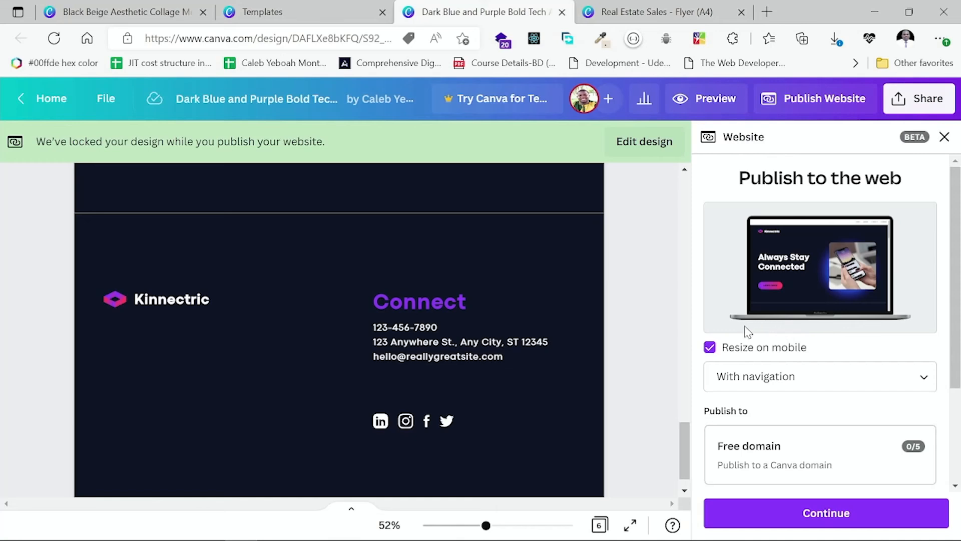
scroll(482, 336, up, 10)
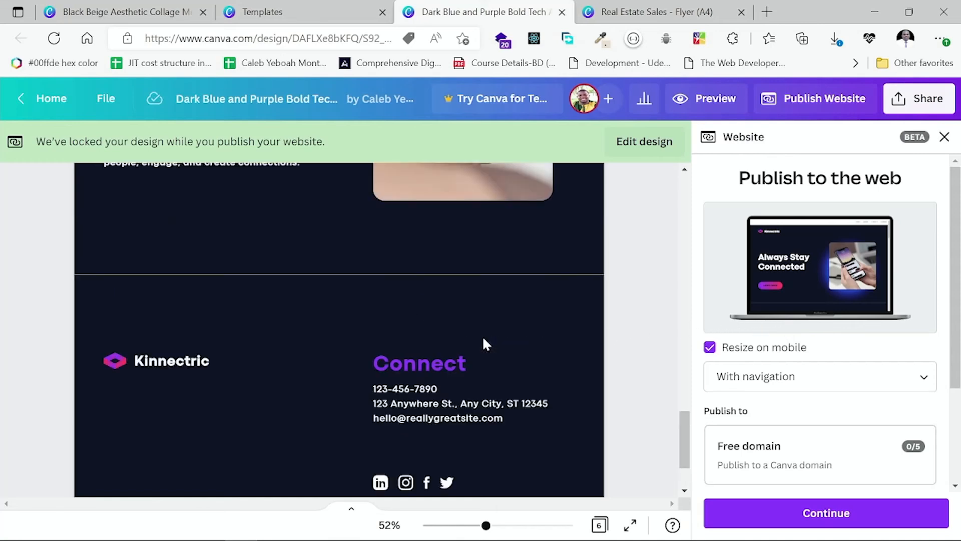
scroll(484, 344, up, 8)
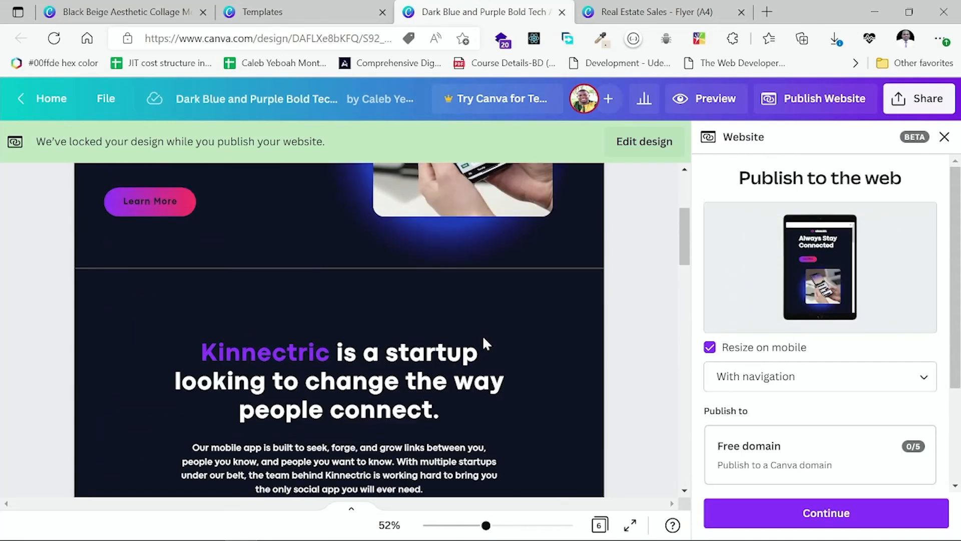